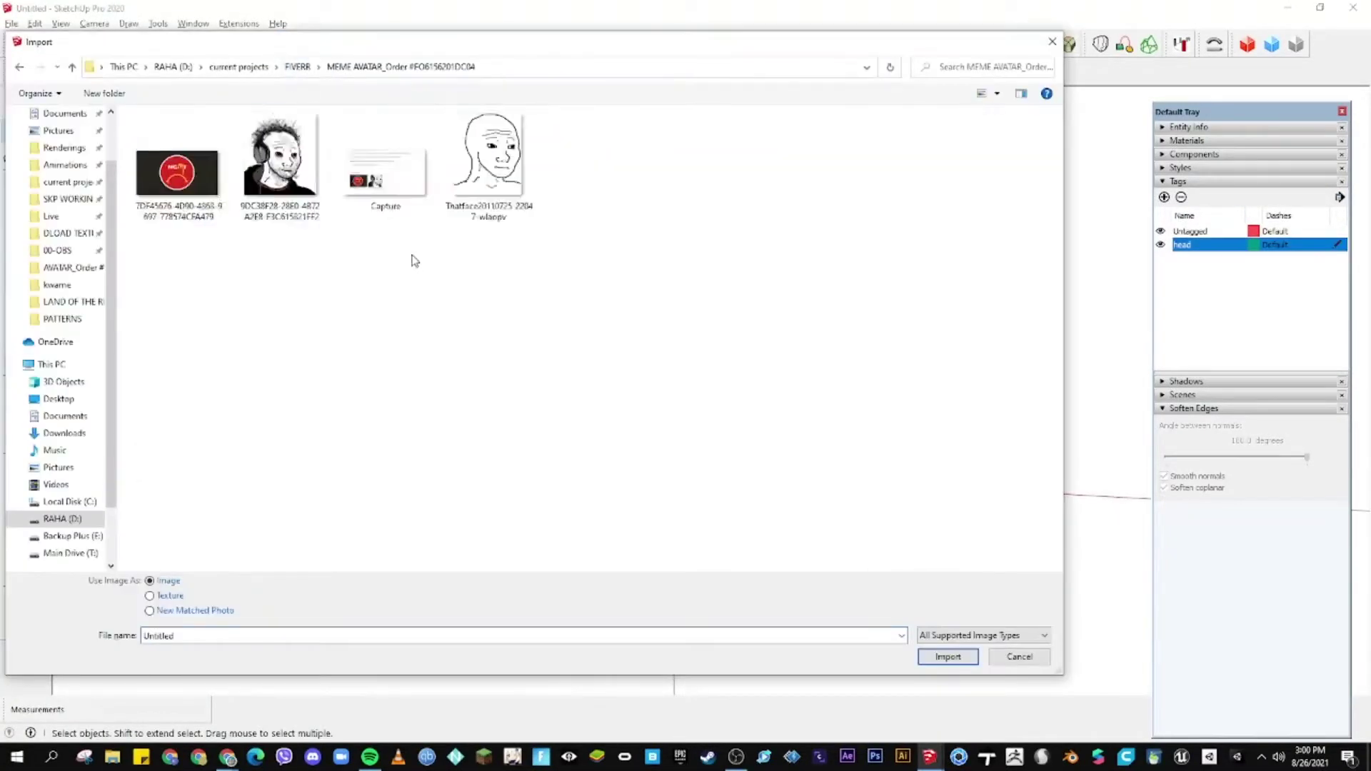
- Import the headphone-guy reference JPG and draw a circle on the ground at the origin
{"action": "left_click", "coordinate": [413, 260]}
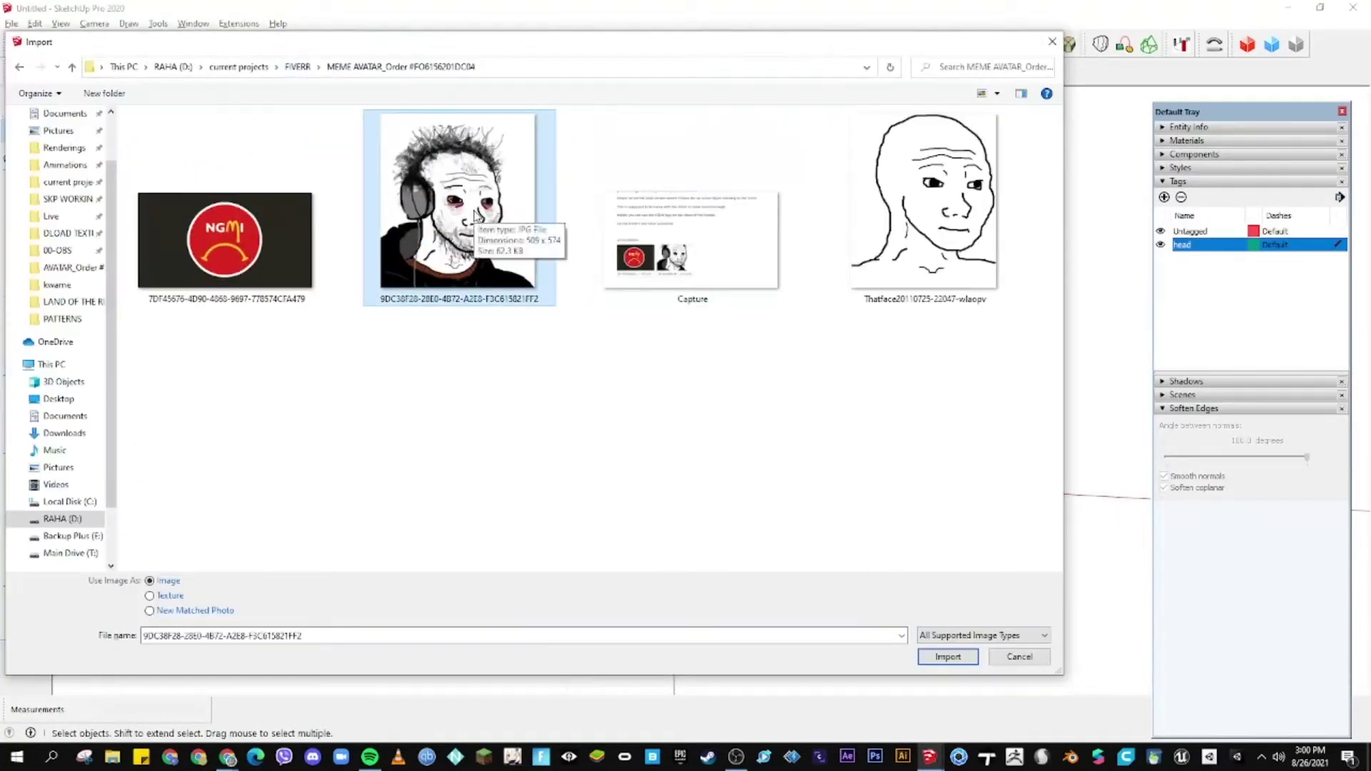
{"action": "double_click", "coordinate": [476, 214]}
{"action": "key", "text": "c"}
{"action": "scroll", "coordinate": [511, 450], "scroll_direction": "up", "scroll_amount": 3}
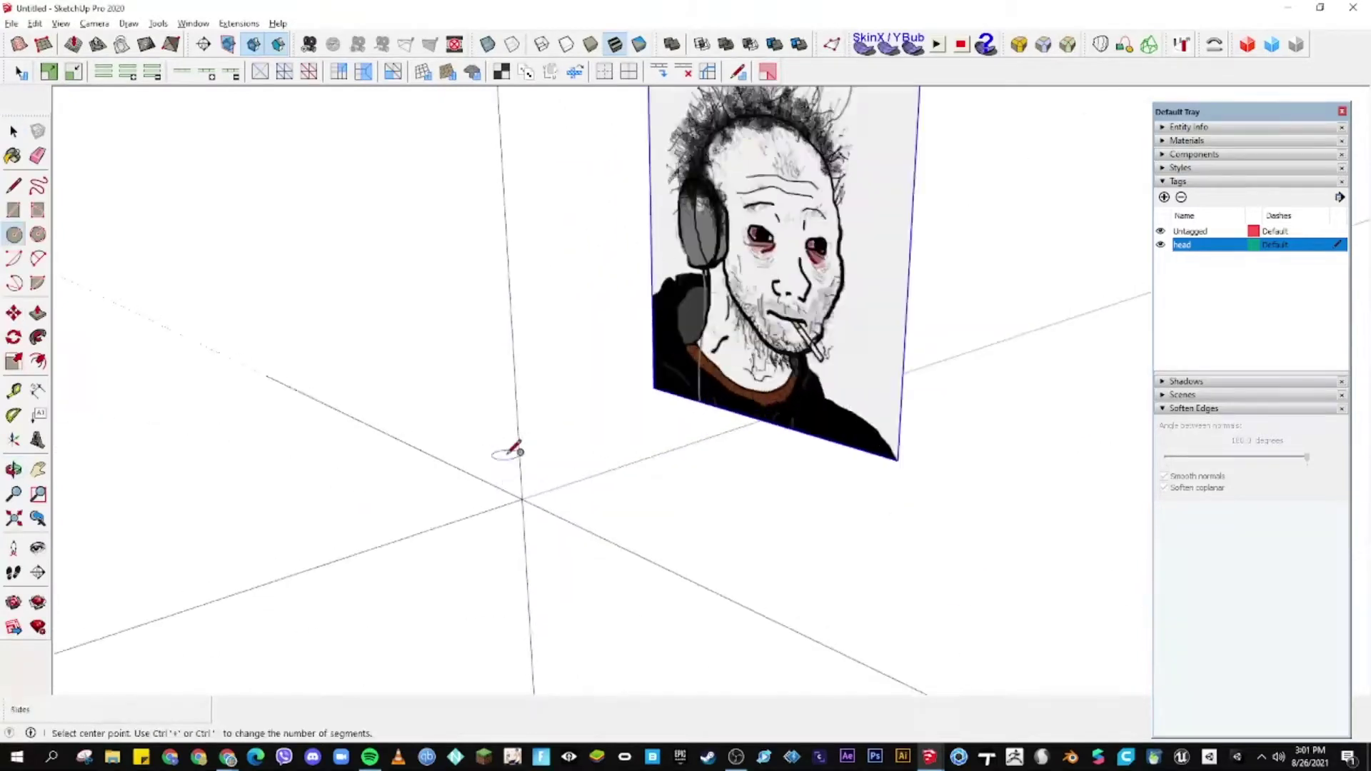
{"action": "scroll", "coordinate": [559, 555], "scroll_direction": "up", "scroll_amount": 3}
{"action": "left_click", "coordinate": [622, 526]}
{"action": "key", "text": "space"}
{"action": "left_click", "coordinate": [621, 580]}
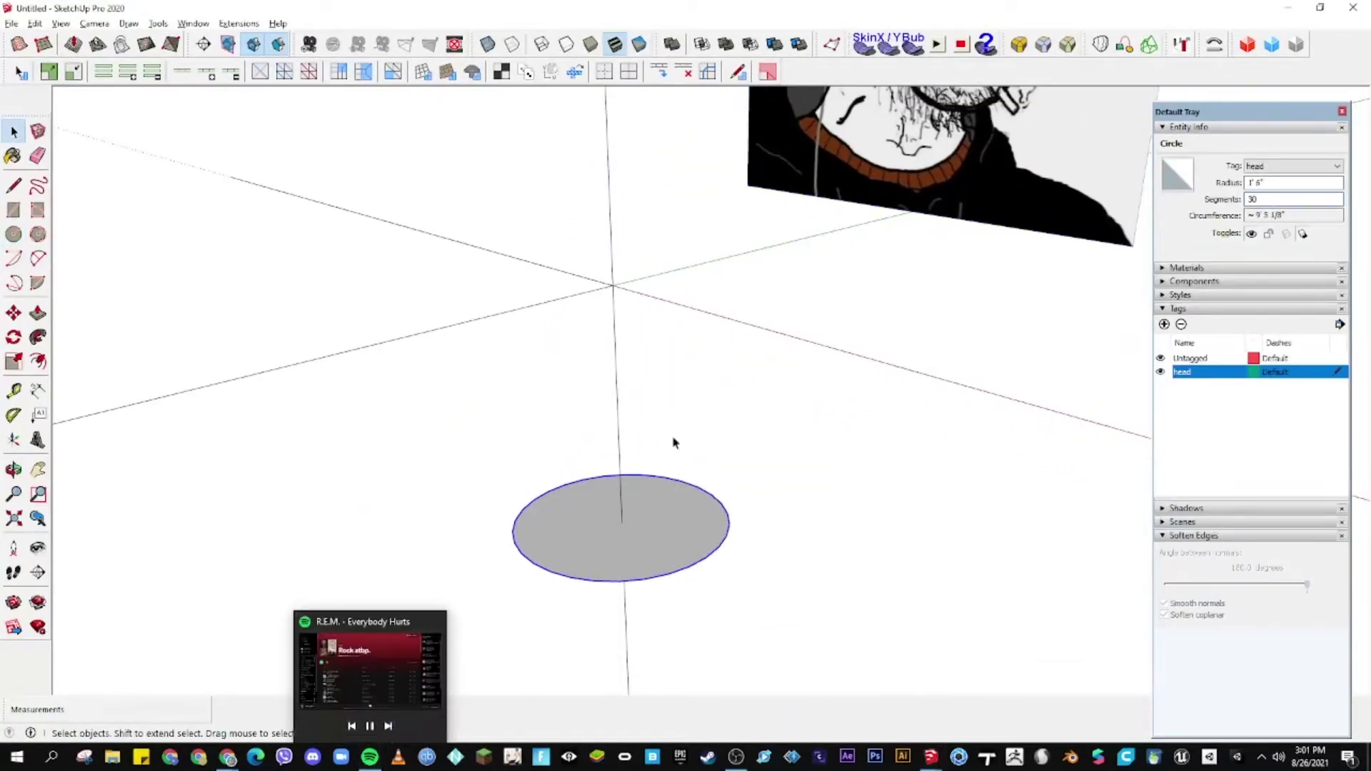
- In front view, draw an upright rectangle from the origin as the profile plane
{"action": "key", "text": "2"}
{"action": "key", "text": "m"}
{"action": "key", "text": "r"}
{"action": "left_click", "coordinate": [719, 499]}
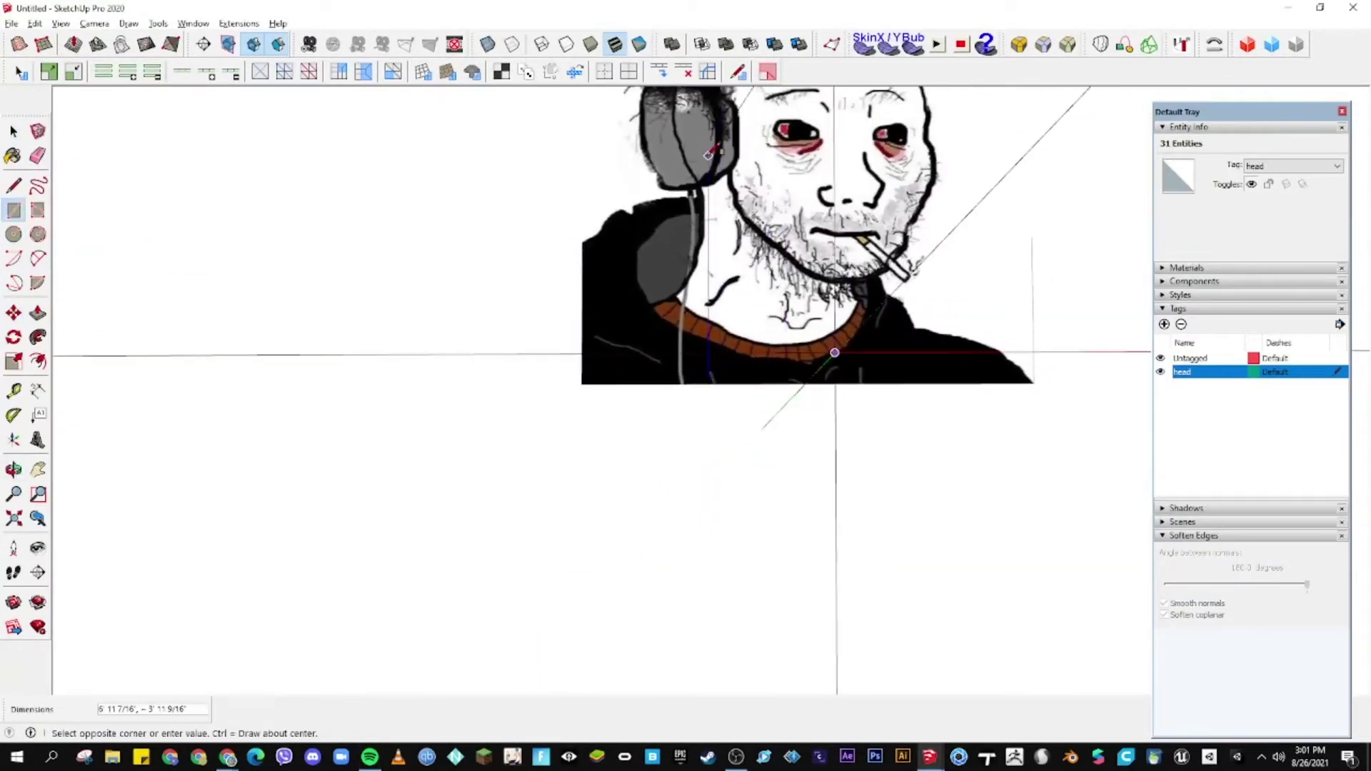
{"action": "scroll", "coordinate": [648, 576], "scroll_direction": "up", "scroll_amount": 3}
{"action": "left_click", "coordinate": [569, 525]}
{"action": "key", "text": "q"}
{"action": "scroll", "coordinate": [643, 428], "scroll_direction": "up", "scroll_amount": 3}
- Draw a 24-segment circle on the upright rectangle
{"action": "key", "text": "c"}
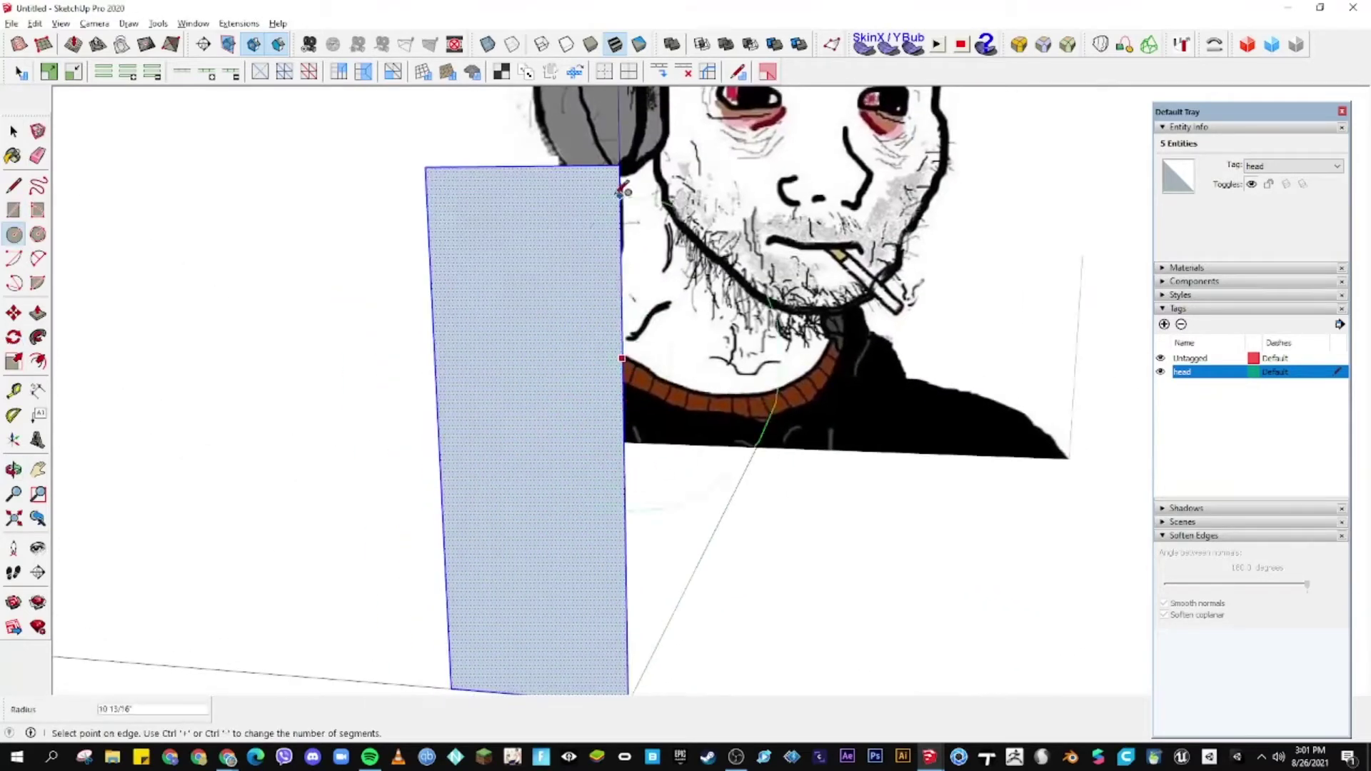
{"action": "scroll", "coordinate": [722, 285], "scroll_direction": "up", "scroll_amount": 3}
{"action": "left_click", "coordinate": [722, 254]}
{"action": "type", "text": "24"}
{"action": "key", "text": "Return"}
{"action": "scroll", "coordinate": [572, 401], "scroll_direction": "down", "scroll_amount": 2}
{"action": "key", "text": "l"}
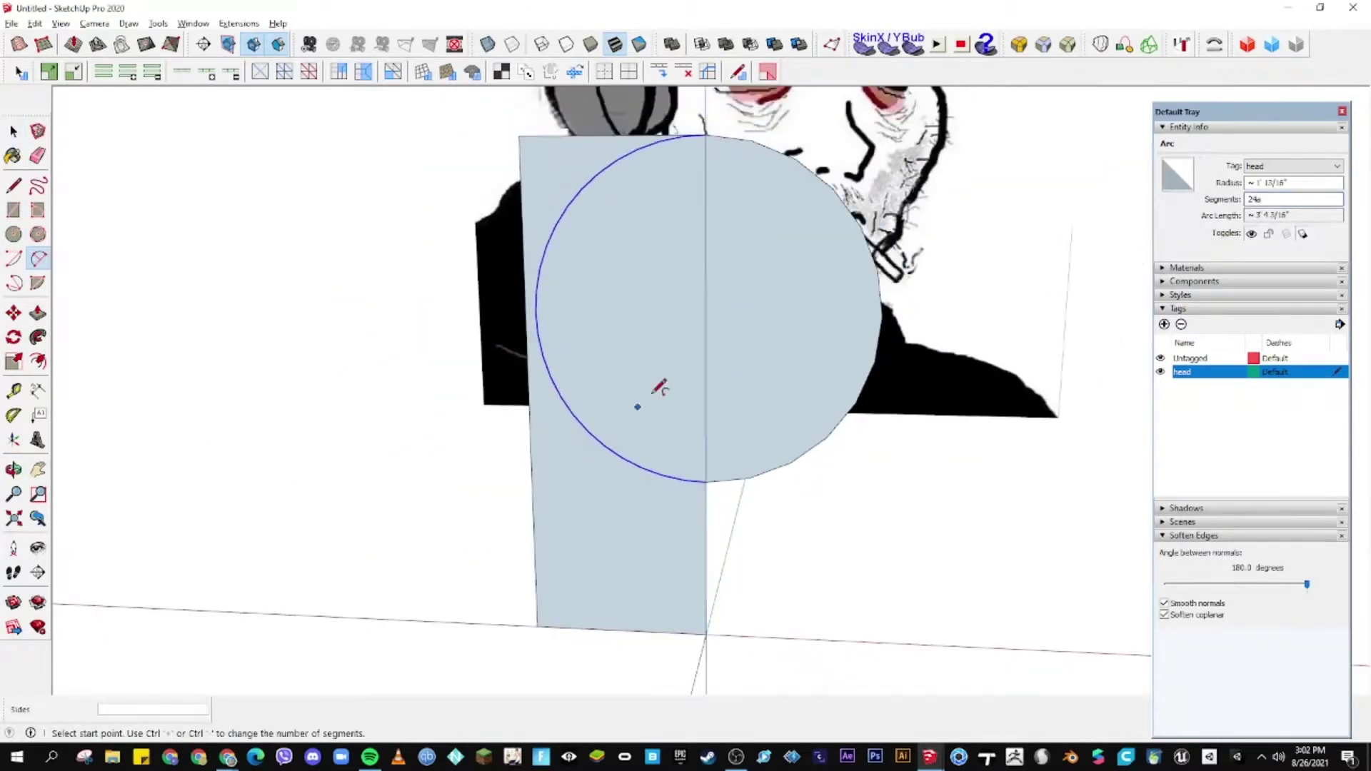
{"action": "scroll", "coordinate": [646, 536], "scroll_direction": "up", "scroll_amount": 2}
- Add the neck arc to the profile and sweep it with Follow Me into a bulb-shaped head
{"action": "key", "text": "a"}
{"action": "left_click", "coordinate": [697, 557]}
{"action": "scroll", "coordinate": [650, 446], "scroll_direction": "up", "scroll_amount": 2}
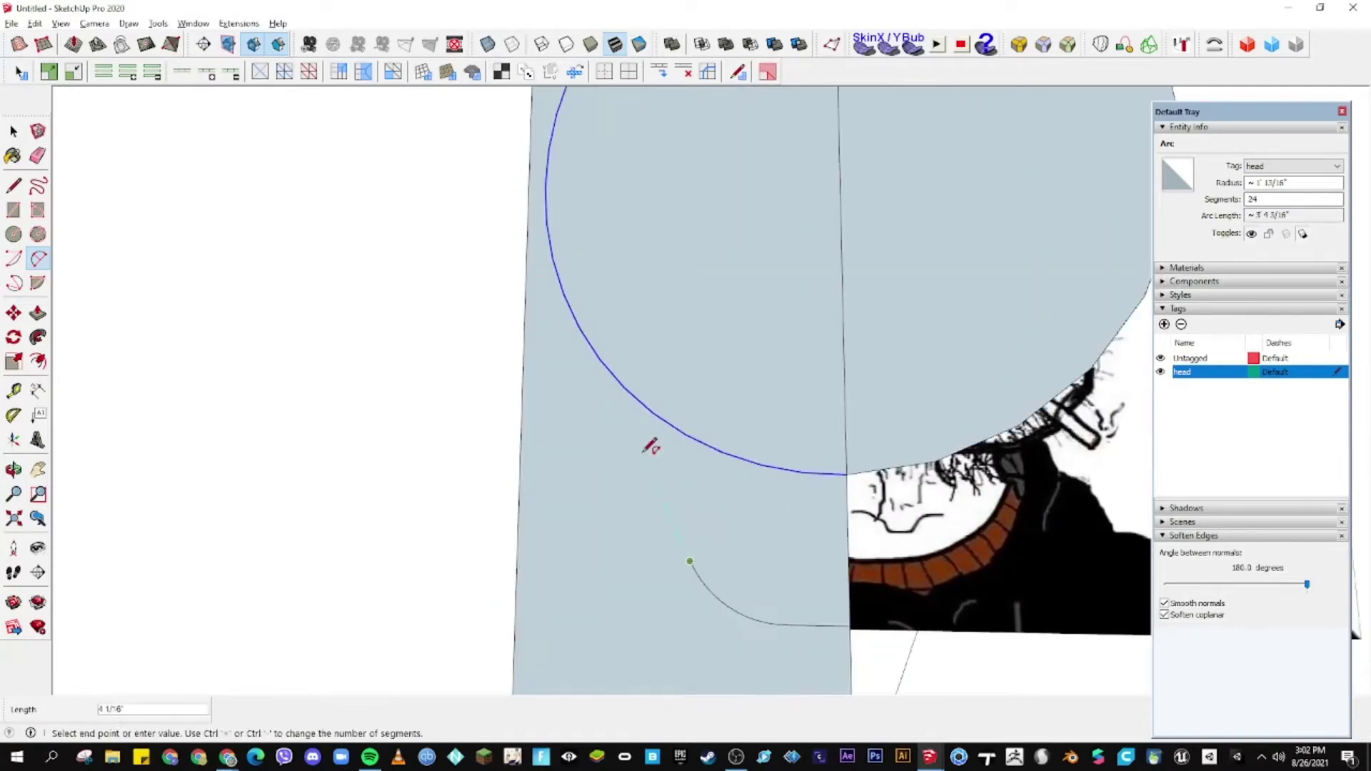
{"action": "scroll", "coordinate": [747, 451], "scroll_direction": "down", "scroll_amount": 5}
{"action": "mouse_move", "coordinate": [780, 582]}
{"action": "middle_mouse_down"}
{"action": "mouse_move", "coordinate": [715, 342]}
{"action": "mouse_move", "coordinate": [603, 402]}
{"action": "middle_mouse_up"}
{"action": "left_click", "coordinate": [714, 343]}
{"action": "key", "text": "space"}
{"action": "key", "text": "2"}
{"action": "key", "text": "3"}
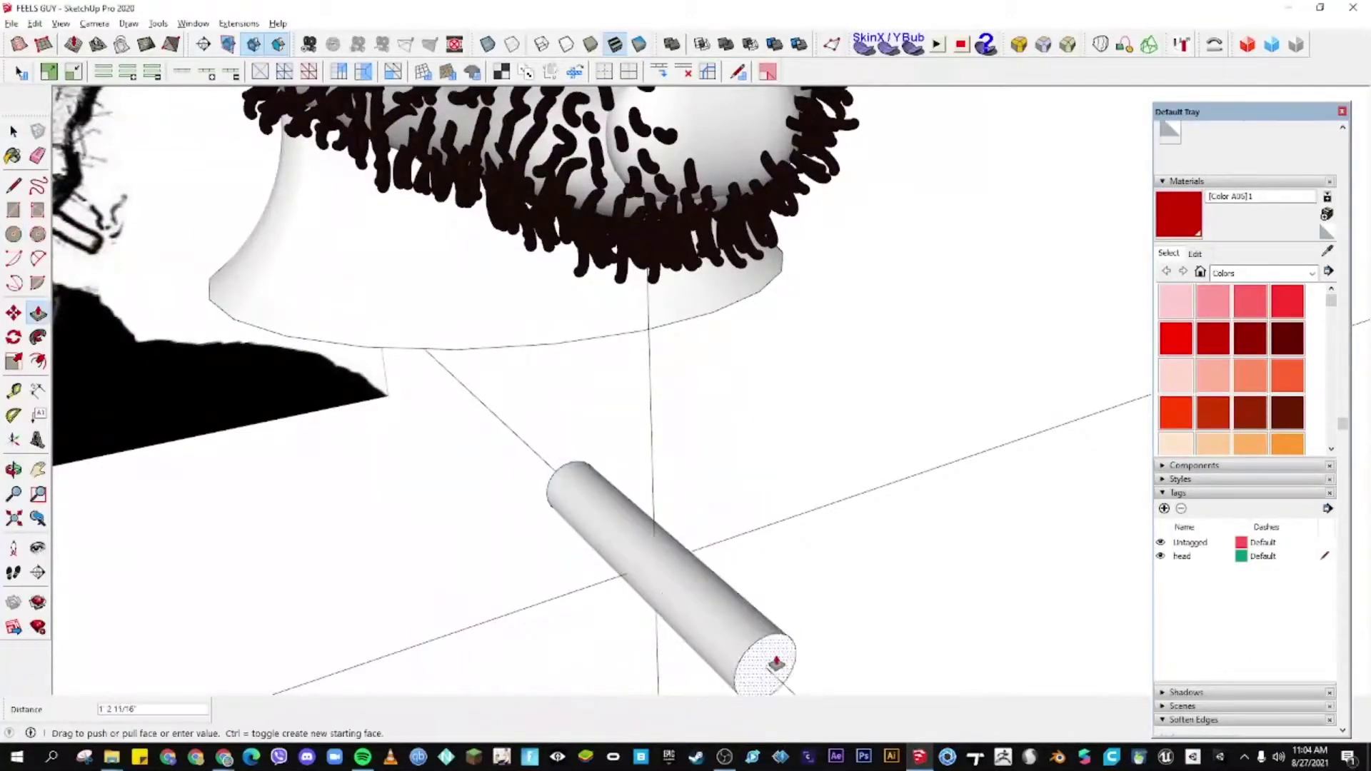
- Finish lengthening the cylinder and orbit so it lies horizontal
{"action": "scroll", "coordinate": [776, 664], "scroll_direction": "down", "scroll_amount": 3}
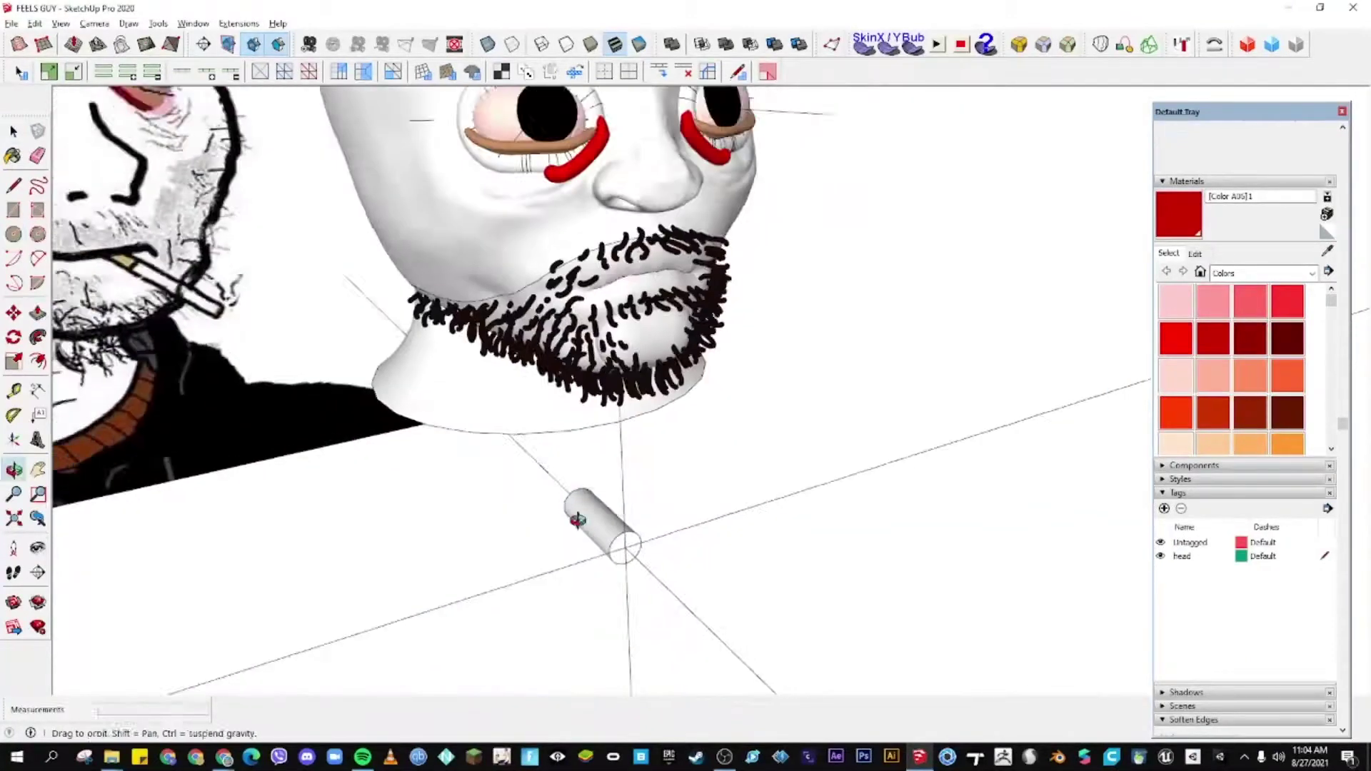
{"action": "left_click", "coordinate": [897, 668]}
{"action": "key", "text": "space"}
{"action": "middle_click_drag", "start_coordinate": [897, 667], "coordinate": [386, 426]}
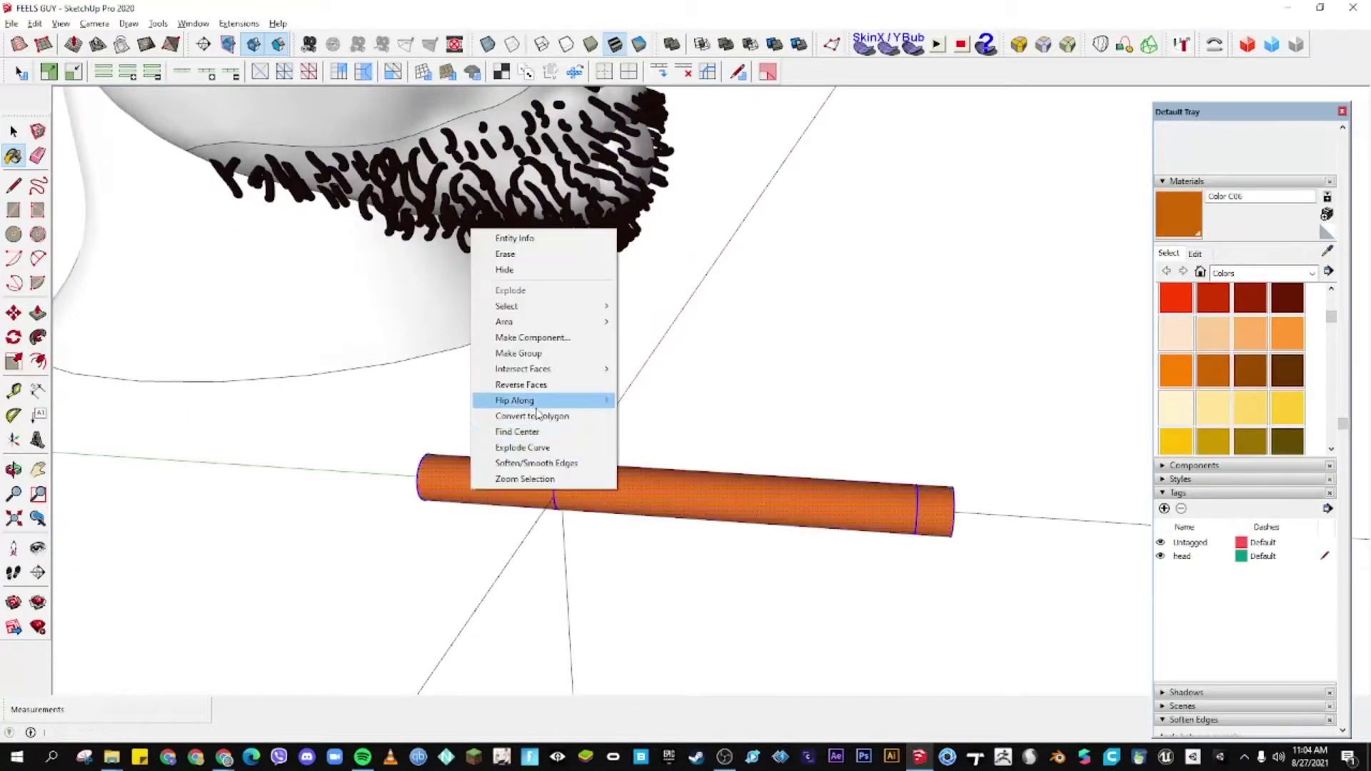
{"action": "left_click", "coordinate": [554, 418]}
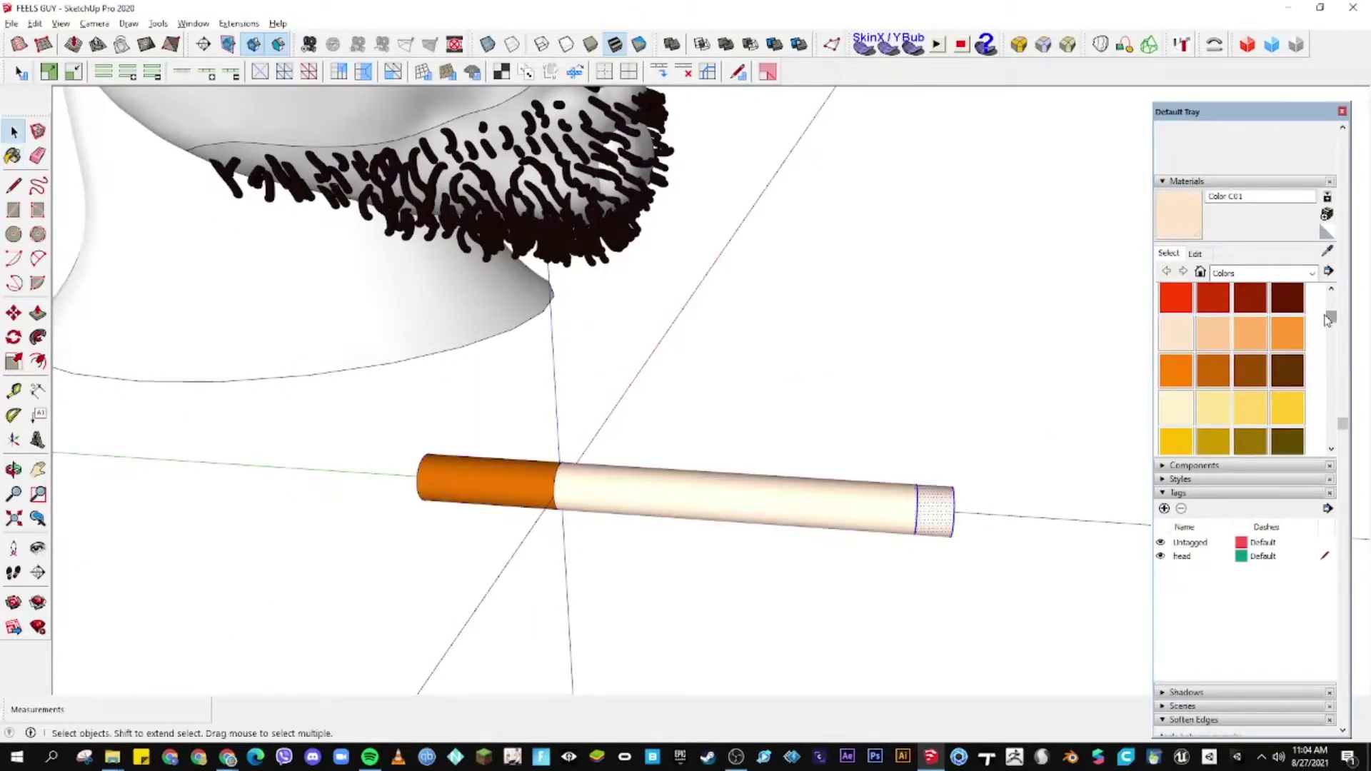
- Paint the cigarette's end ring red, scale it, and offset a black tip
{"action": "left_click", "coordinate": [928, 494]}
{"action": "middle_click_drag", "start_coordinate": [928, 494], "coordinate": [914, 503]}
{"action": "key", "text": "s"}
{"action": "left_click", "coordinate": [1177, 314]}
{"action": "key", "text": "space"}
{"action": "scroll", "coordinate": [881, 527], "scroll_direction": "up", "scroll_amount": 3}
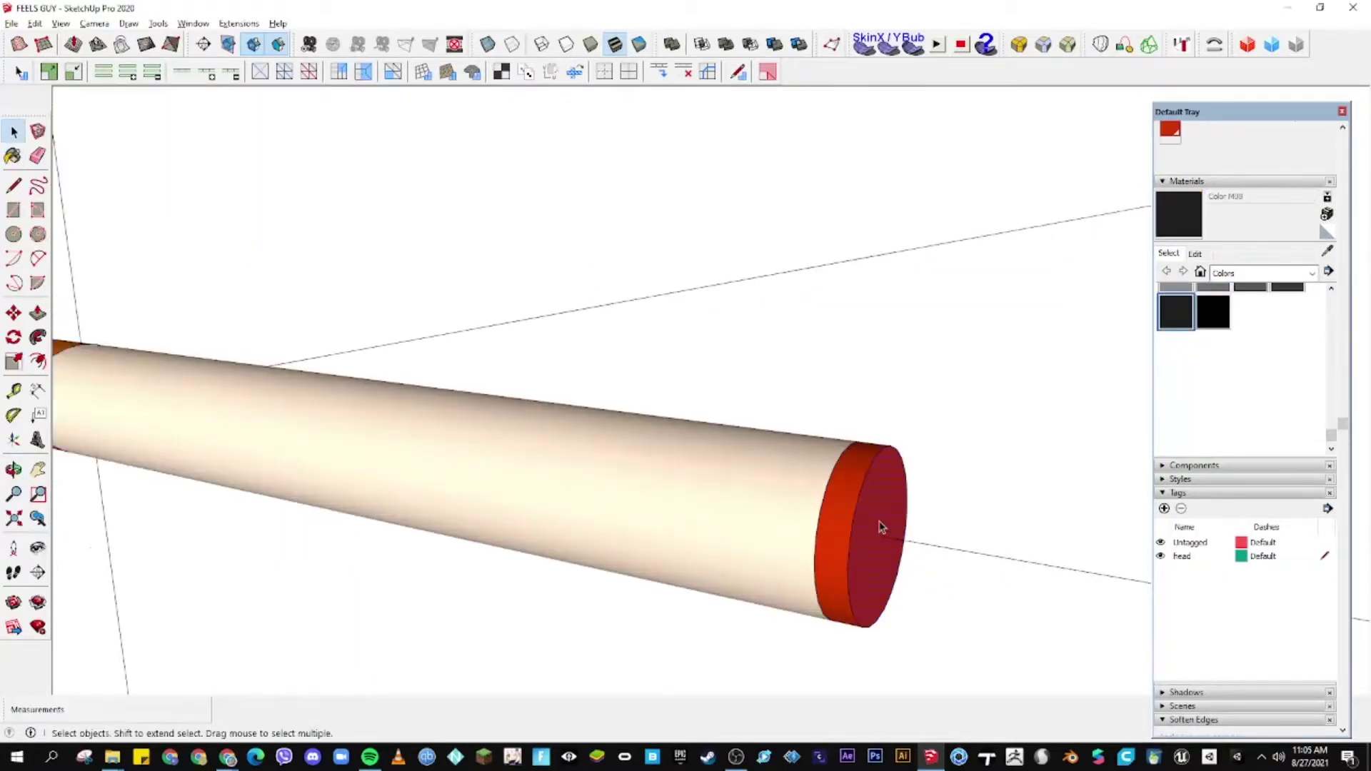
{"action": "key", "text": "space"}
{"action": "scroll", "coordinate": [897, 468], "scroll_direction": "down", "scroll_amount": 5}
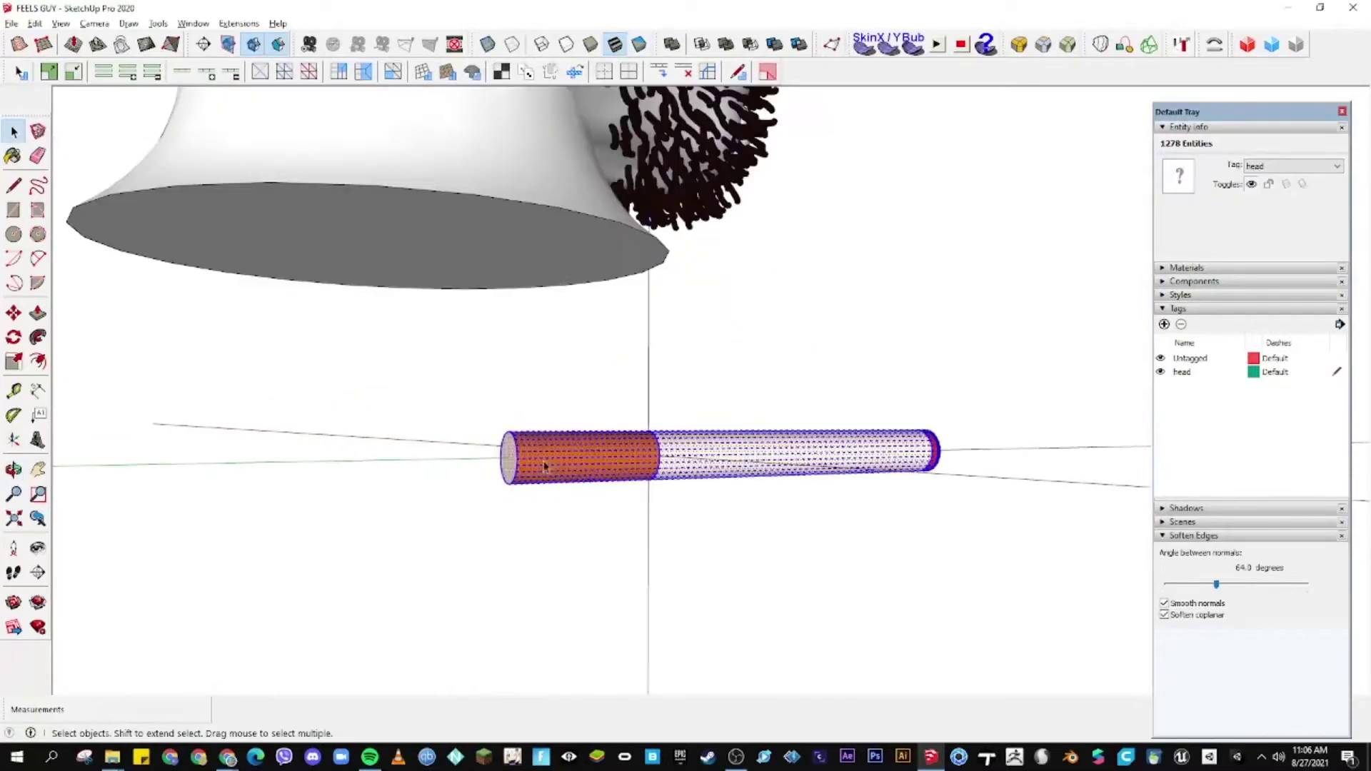
- Select the whole cigarette so it can be grouped
{"action": "middle_click_drag", "start_coordinate": [958, 521], "coordinate": [523, 497]}
{"action": "scroll", "coordinate": [523, 497], "scroll_direction": "down", "scroll_amount": 3}
{"action": "scroll", "coordinate": [548, 544], "scroll_direction": "up", "scroll_amount": 3}
- Move, scale and rotate the cigarette into the head's mouth
{"action": "mouse_move", "coordinate": [547, 545]}
{"action": "middle_mouse_down"}
{"action": "mouse_move", "coordinate": [572, 505]}
{"action": "mouse_move", "coordinate": [665, 501]}
{"action": "mouse_move", "coordinate": [722, 539]}
{"action": "middle_mouse_up"}
{"action": "scroll", "coordinate": [802, 315], "scroll_direction": "up", "scroll_amount": 5}
{"action": "key", "text": "m"}
{"action": "scroll", "coordinate": [858, 307], "scroll_direction": "up", "scroll_amount": 3}
{"action": "key", "text": "s"}
{"action": "scroll", "coordinate": [883, 364], "scroll_direction": "down", "scroll_amount": 5}
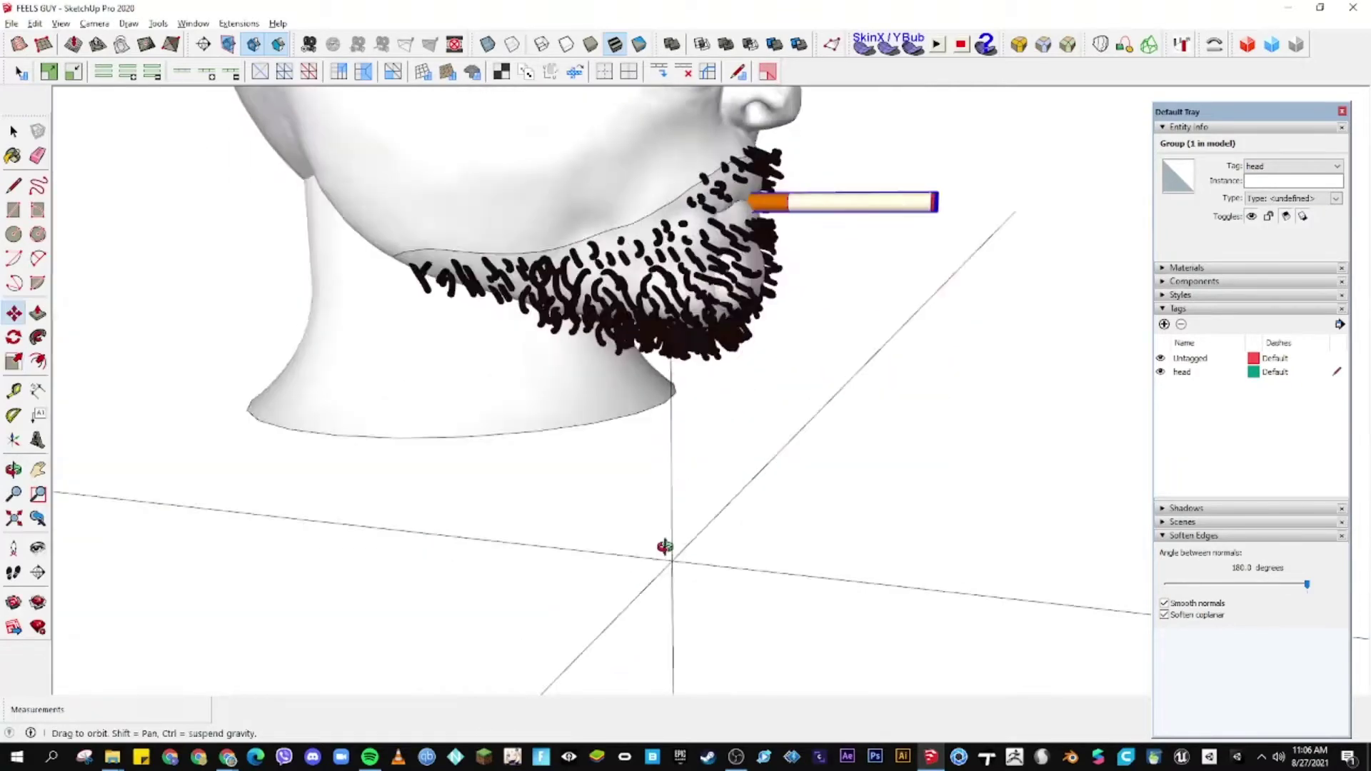
{"action": "middle_click_drag", "start_coordinate": [663, 544], "coordinate": [735, 527]}
{"action": "key", "text": "q"}
{"action": "scroll", "coordinate": [735, 527], "scroll_direction": "up", "scroll_amount": 3}
{"action": "scroll", "coordinate": [636, 427], "scroll_direction": "up", "scroll_amount": 3}
{"action": "scroll", "coordinate": [851, 425], "scroll_direction": "up", "scroll_amount": 3}
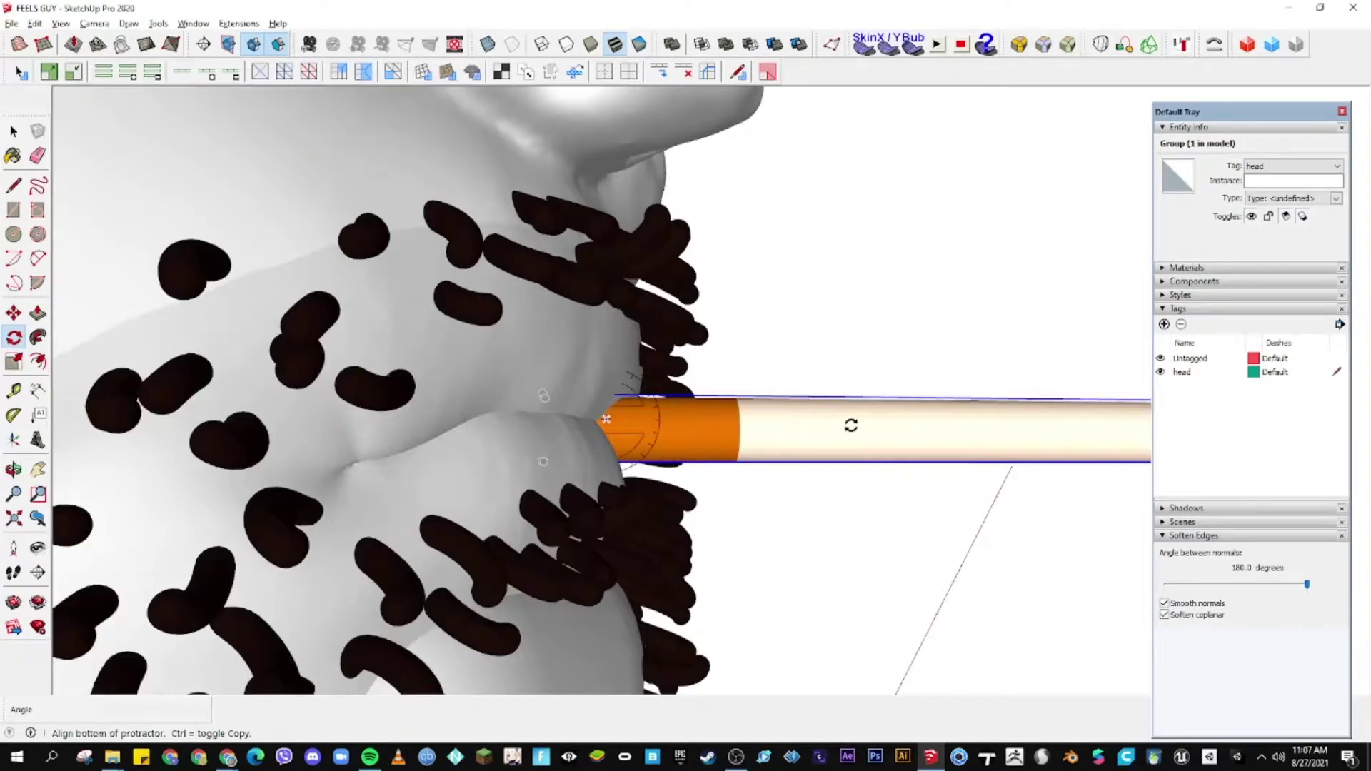
{"action": "scroll", "coordinate": [933, 521], "scroll_direction": "down", "scroll_amount": 3}
- Draw a line and small circle on the rectangle and erase the crossing edges for the earcup
{"action": "key", "text": "l"}
{"action": "scroll", "coordinate": [743, 279], "scroll_direction": "up", "scroll_amount": 5}
{"action": "left_click", "coordinate": [817, 395]}
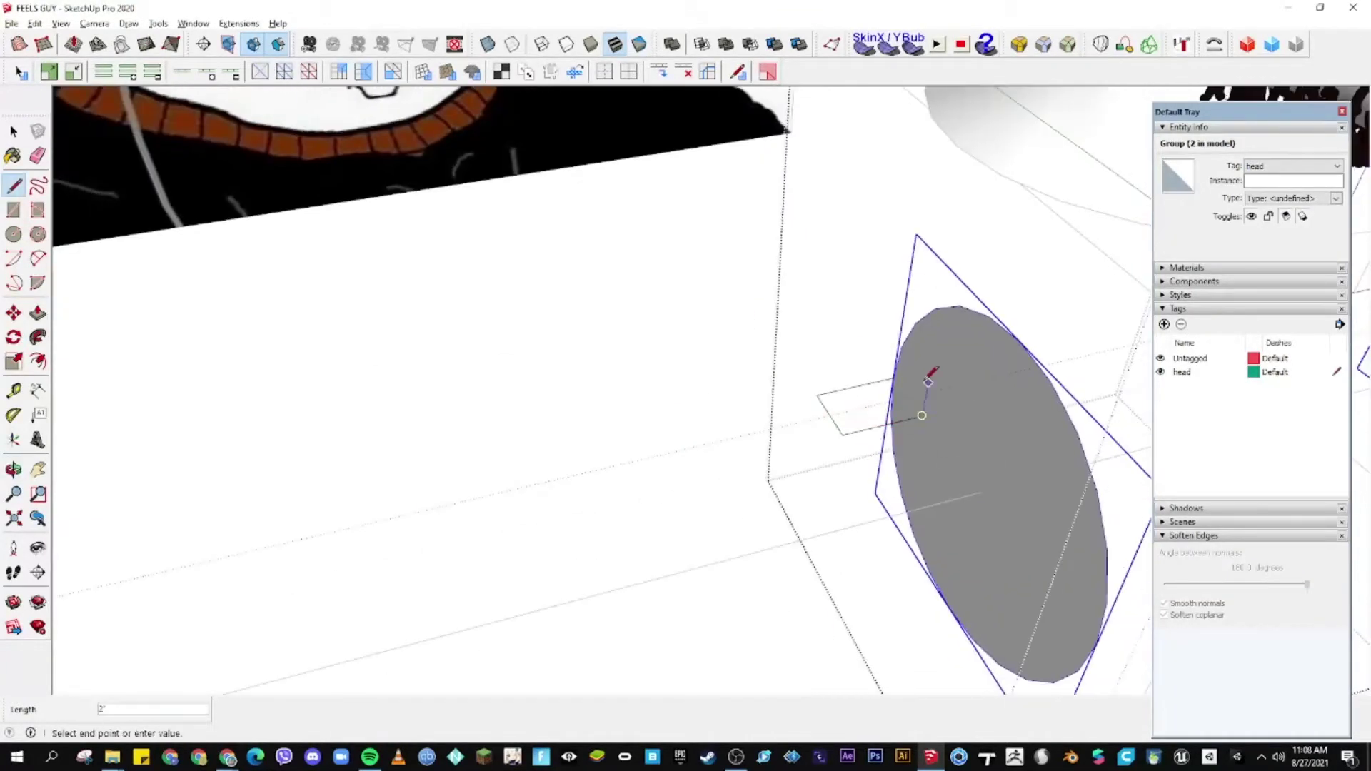
{"action": "scroll", "coordinate": [929, 375], "scroll_direction": "up", "scroll_amount": 5}
{"action": "key", "text": "c"}
{"action": "left_click", "coordinate": [705, 362]}
{"action": "left_click", "coordinate": [658, 420]}
{"action": "scroll", "coordinate": [659, 420], "scroll_direction": "up", "scroll_amount": 2}
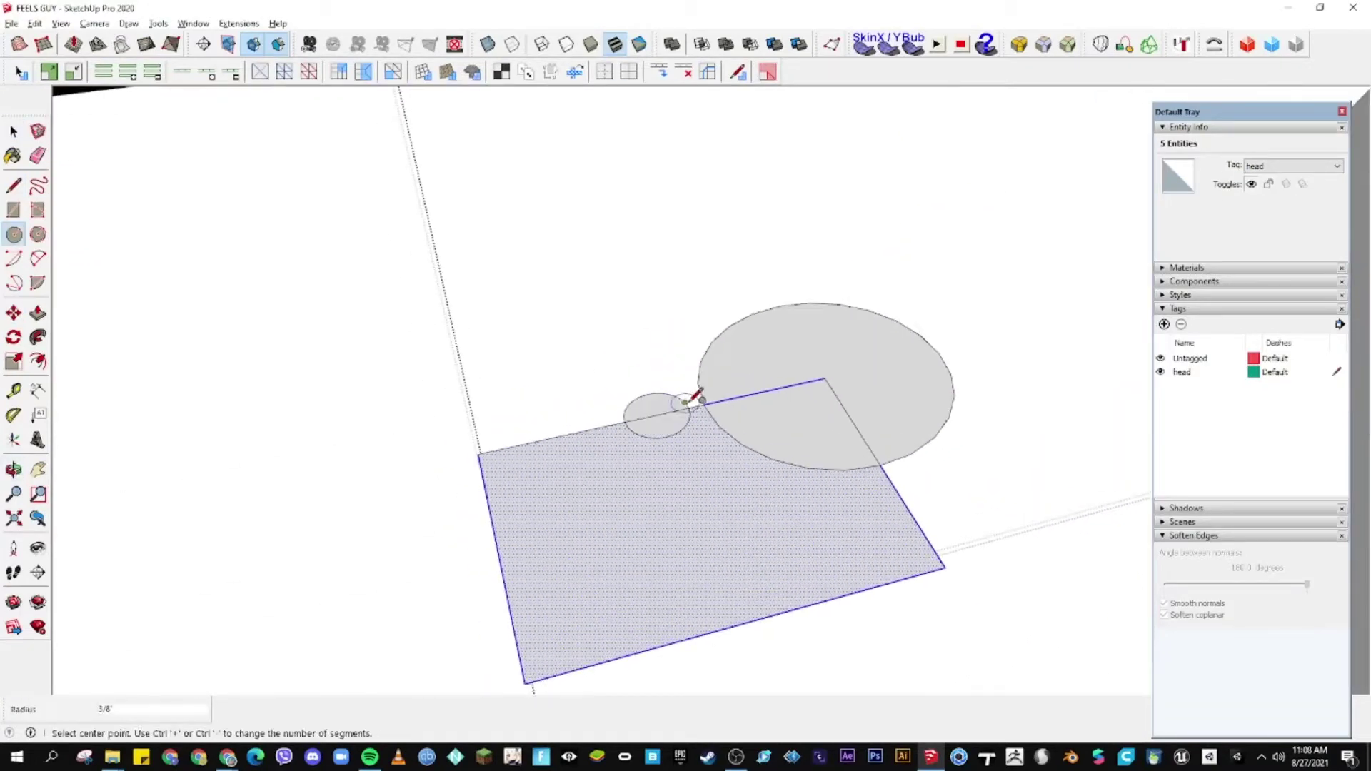
{"action": "left_click", "coordinate": [679, 429]}
{"action": "scroll", "coordinate": [665, 431], "scroll_direction": "up", "scroll_amount": 2}
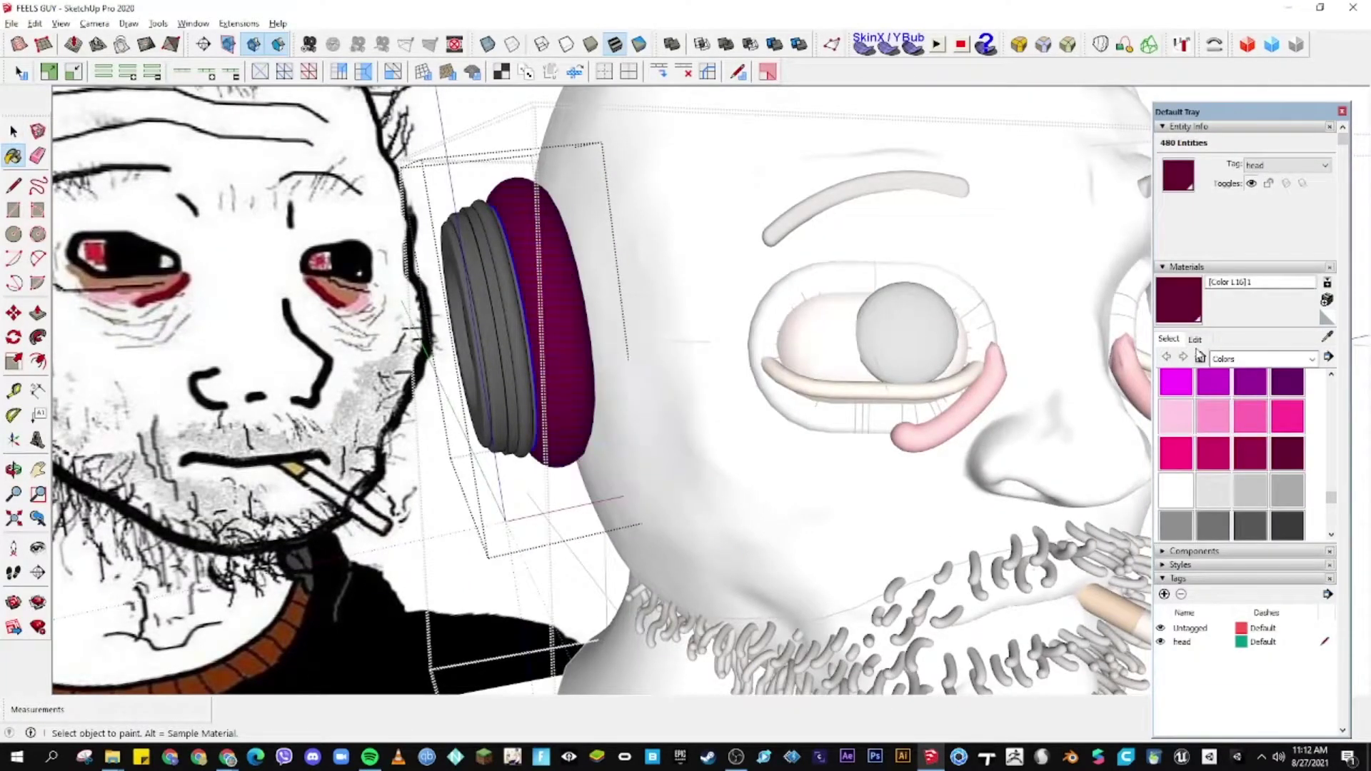
- Edit the purple cushion material to black
{"action": "left_click", "coordinate": [1195, 340]}
{"action": "left_click_drag", "start_coordinate": [1232, 390], "coordinate": [1230, 428]}
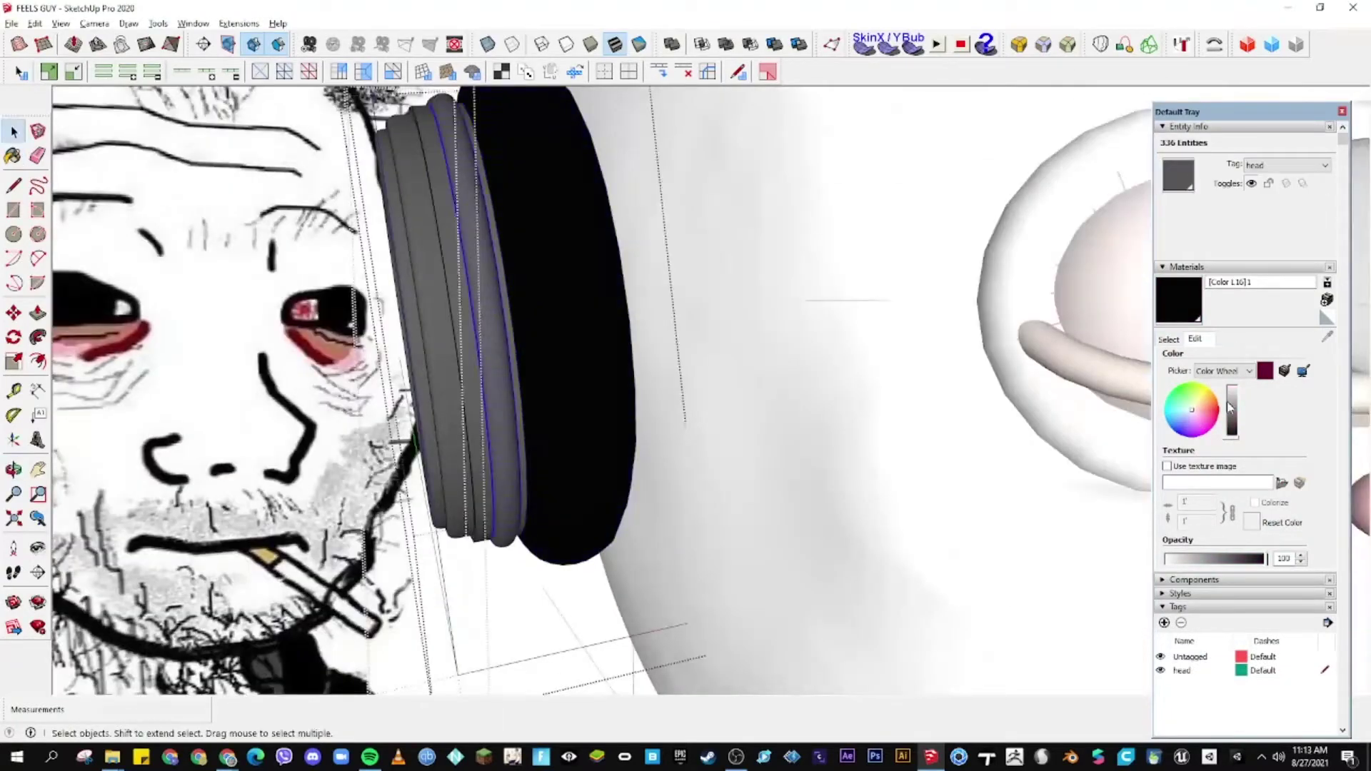
{"action": "key", "text": "b"}
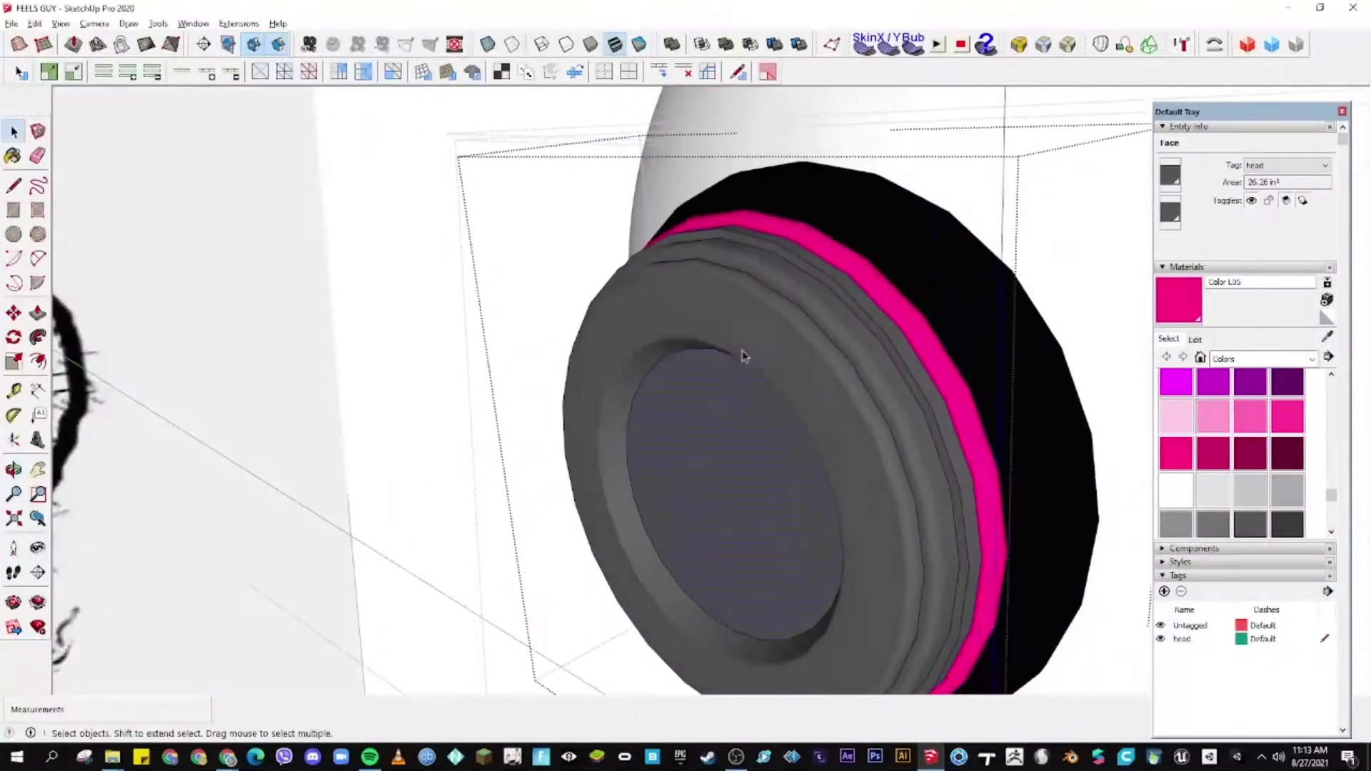
- Paint the earcup's thin rim pink and its centre with a metal material
{"action": "left_click", "coordinate": [715, 350]}
{"action": "key", "text": "b"}
{"action": "scroll", "coordinate": [704, 339], "scroll_direction": "up", "scroll_amount": 5}
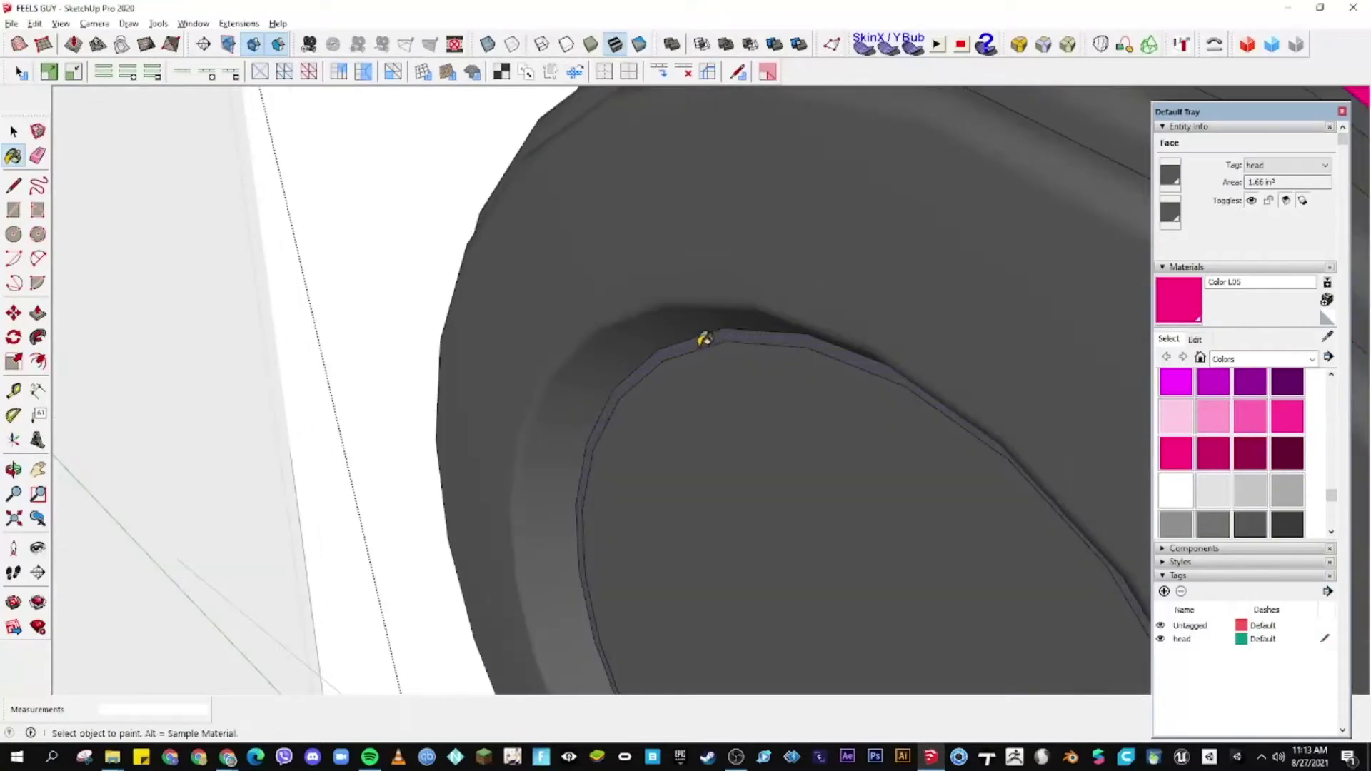
{"action": "left_click", "coordinate": [1234, 455]}
{"action": "left_click", "coordinate": [1250, 388]}
{"action": "left_click", "coordinate": [734, 453]}
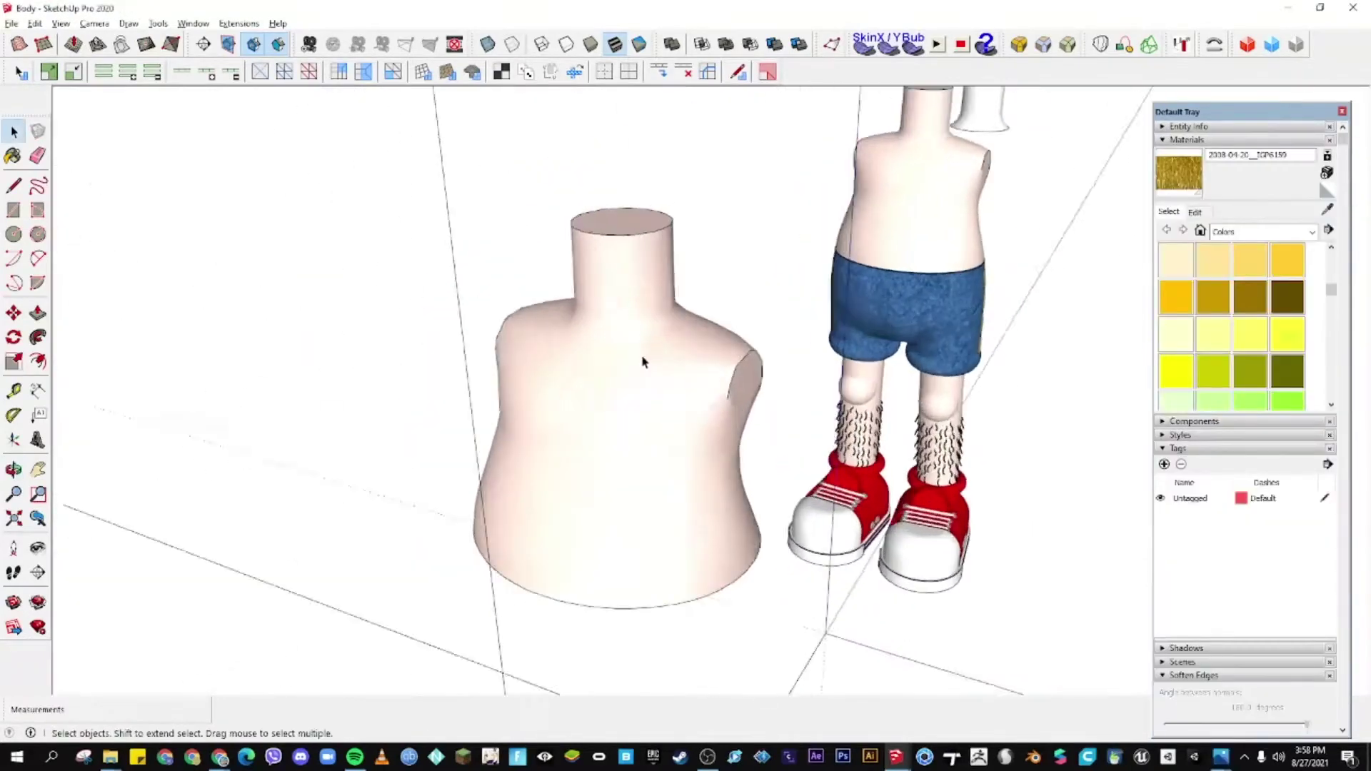
- In the Body model, orbit under the torso and start a circle on its bottom edge
{"action": "mouse_move", "coordinate": [642, 362]}
{"action": "middle_mouse_down"}
{"action": "mouse_move", "coordinate": [581, 205]}
{"action": "mouse_move", "coordinate": [452, 397]}
{"action": "mouse_move", "coordinate": [757, 523]}
{"action": "mouse_move", "coordinate": [597, 355]}
{"action": "mouse_move", "coordinate": [529, 459]}
{"action": "middle_mouse_up"}
{"action": "key", "text": "c"}
{"action": "left_click", "coordinate": [528, 458]}
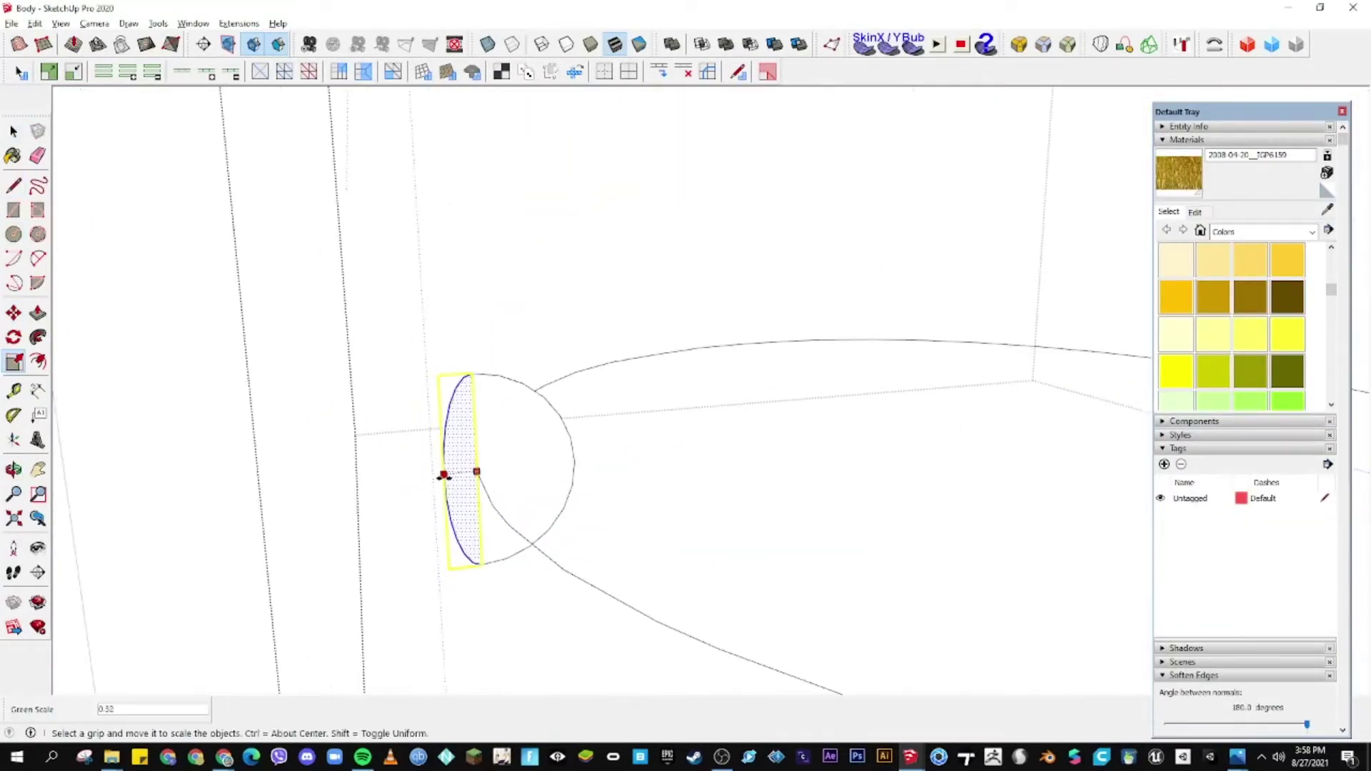
- Sweep the circle with Follow Me around the torso's bottom edge into a rolled ring
{"action": "left_click", "coordinate": [484, 486]}
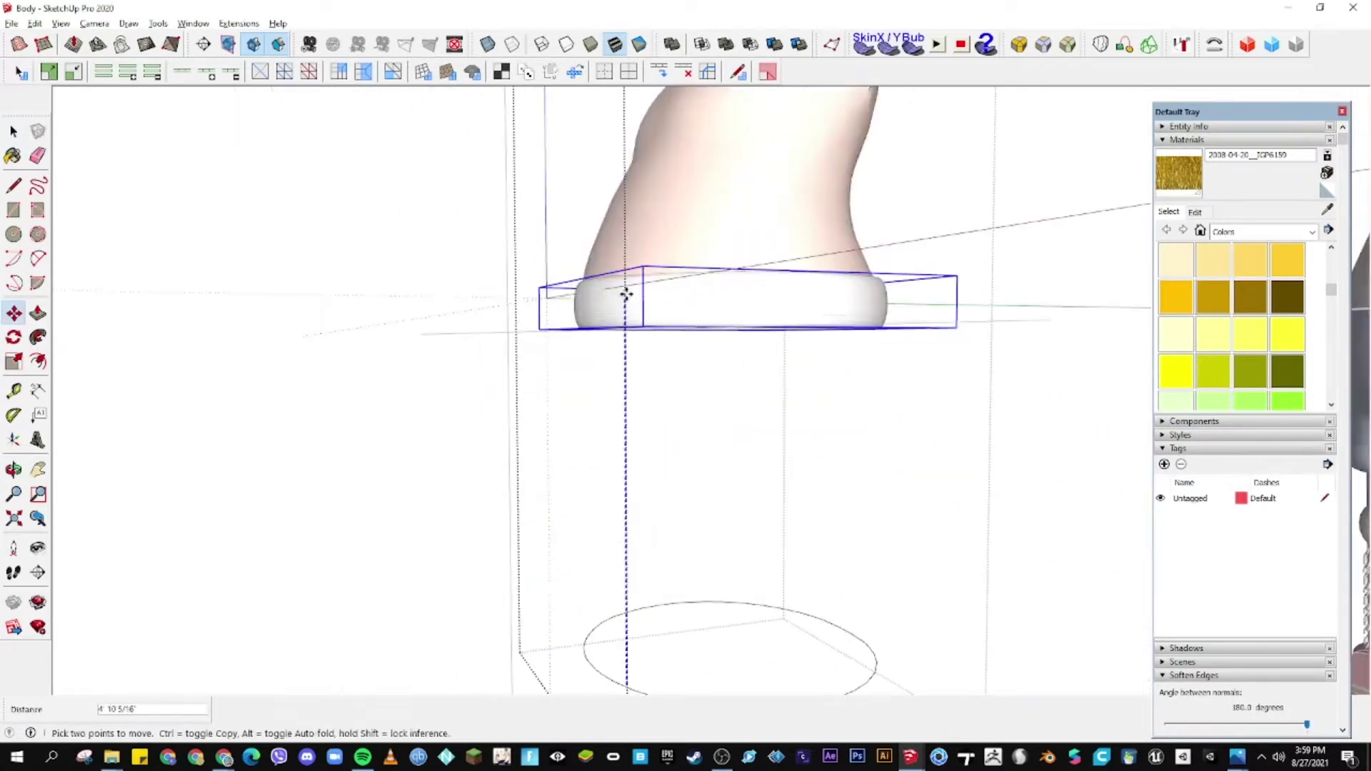
{"action": "scroll", "coordinate": [625, 284], "scroll_direction": "down", "scroll_amount": 2}
{"action": "mouse_move", "coordinate": [662, 361]}
{"action": "middle_mouse_down"}
{"action": "mouse_move", "coordinate": [677, 269]}
{"action": "mouse_move", "coordinate": [646, 570]}
{"action": "middle_mouse_up"}
{"action": "scroll", "coordinate": [647, 570], "scroll_direction": "down", "scroll_amount": 5}
{"action": "key", "text": "space"}
- Orbit around the torso and legs to view the neck's top face
{"action": "middle_click_drag", "start_coordinate": [694, 379], "coordinate": [743, 474]}
{"action": "scroll", "coordinate": [646, 490], "scroll_direction": "up", "scroll_amount": 2}
{"action": "mouse_move", "coordinate": [645, 490]}
{"action": "middle_mouse_down"}
{"action": "mouse_move", "coordinate": [567, 505]}
{"action": "mouse_move", "coordinate": [479, 400]}
{"action": "middle_mouse_up"}
{"action": "scroll", "coordinate": [566, 505], "scroll_direction": "up", "scroll_amount": 2}
{"action": "scroll", "coordinate": [479, 399], "scroll_direction": "up", "scroll_amount": 3}
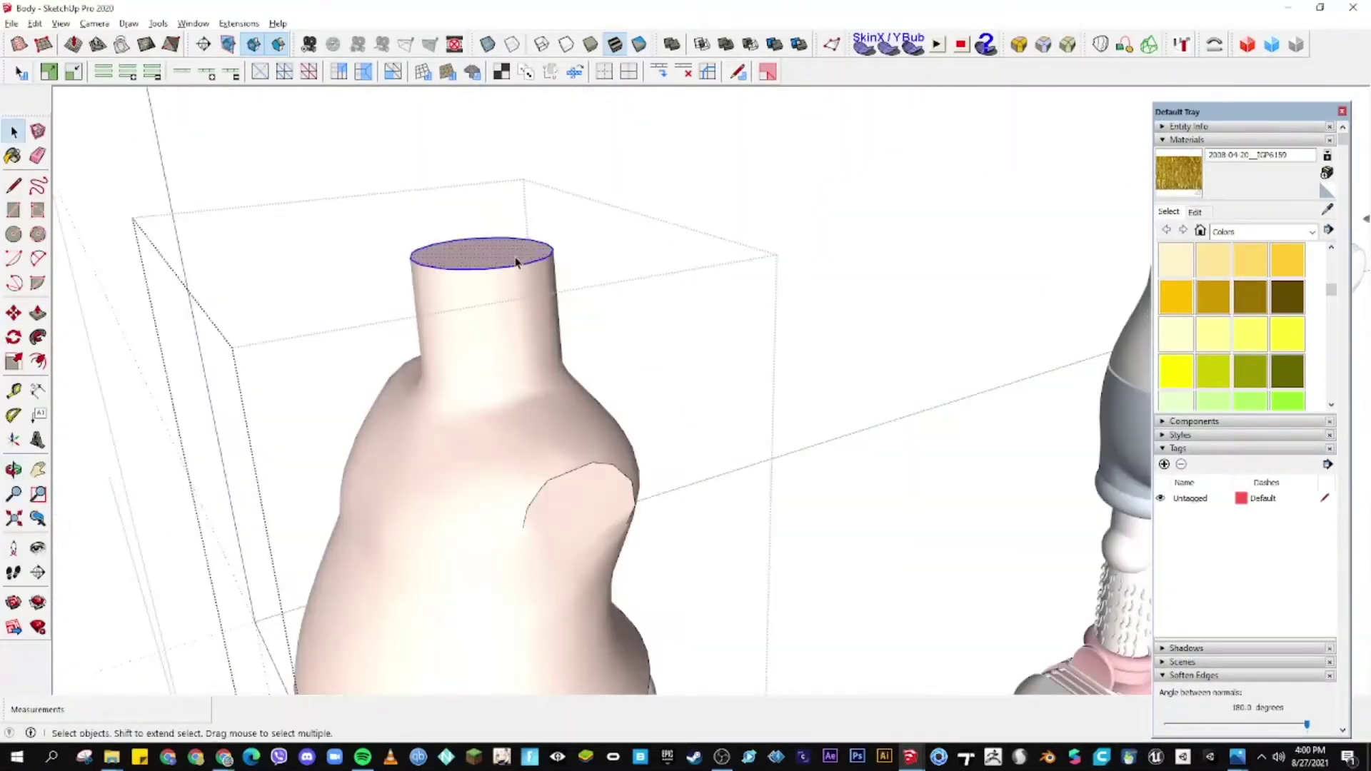
{"action": "middle_click_drag", "start_coordinate": [521, 260], "coordinate": [606, 380]}
{"action": "key", "text": "m"}
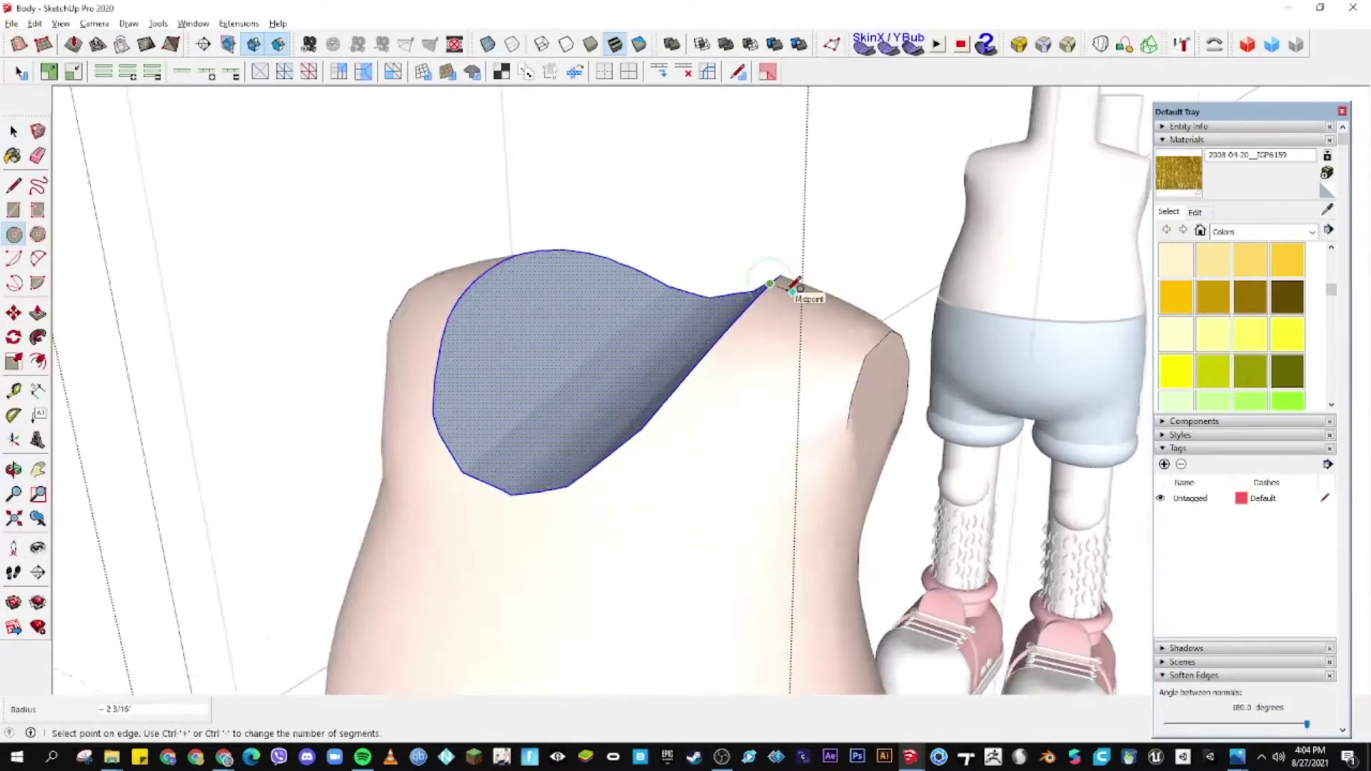
- Move the circle face on the torso, then select the whole torso
{"action": "scroll", "coordinate": [768, 332], "scroll_direction": "up", "scroll_amount": 6}
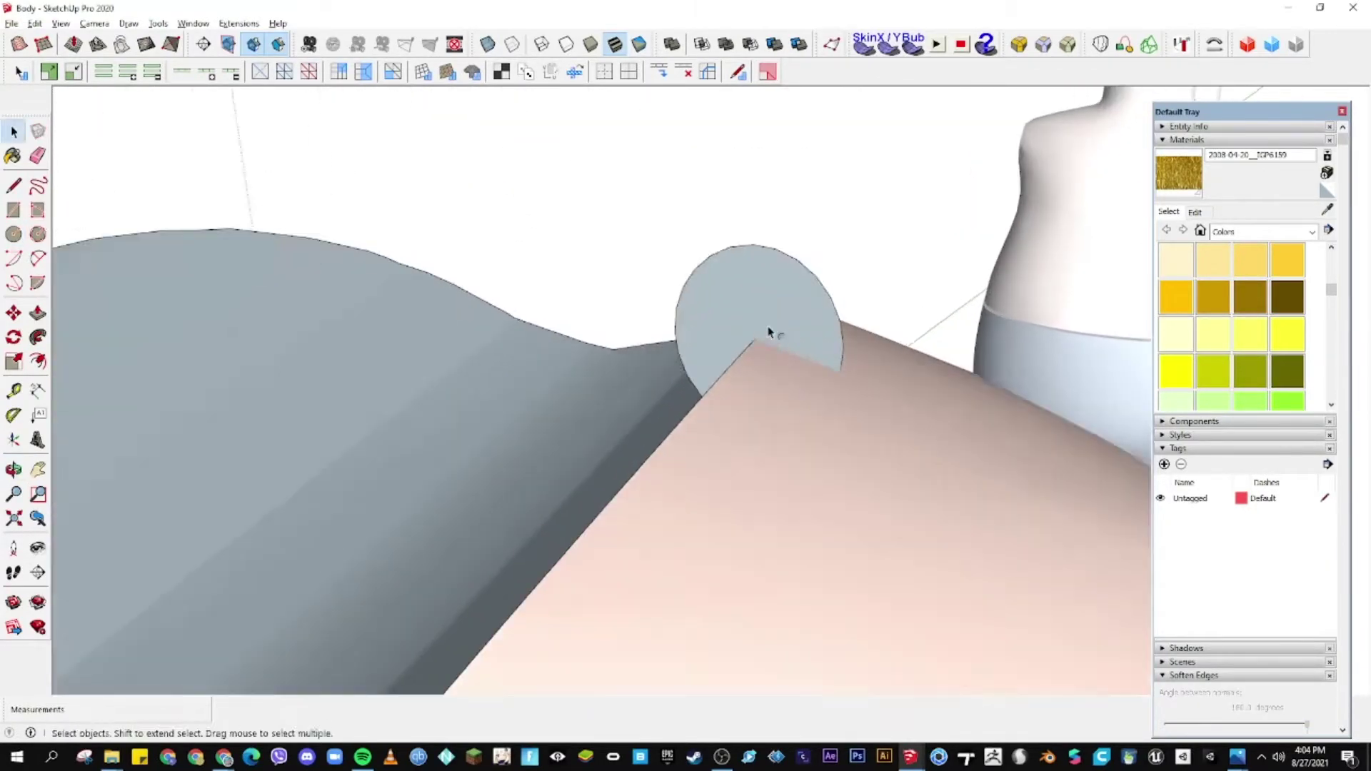
{"action": "left_click", "coordinate": [769, 332]}
{"action": "key", "text": "m"}
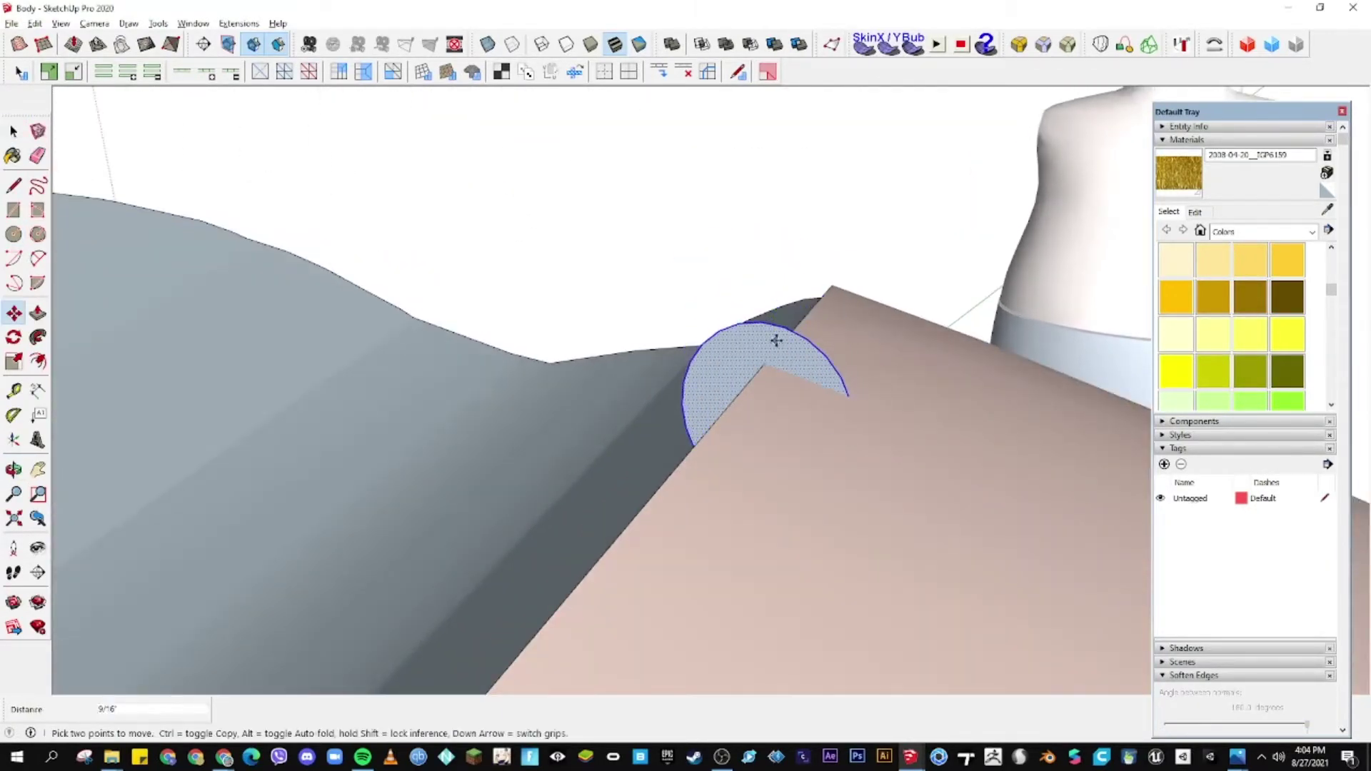
{"action": "scroll", "coordinate": [698, 368], "scroll_direction": "down", "scroll_amount": 5}
{"action": "middle_click_drag", "start_coordinate": [699, 367], "coordinate": [741, 371]}
{"action": "triple_click", "coordinate": [783, 463]}
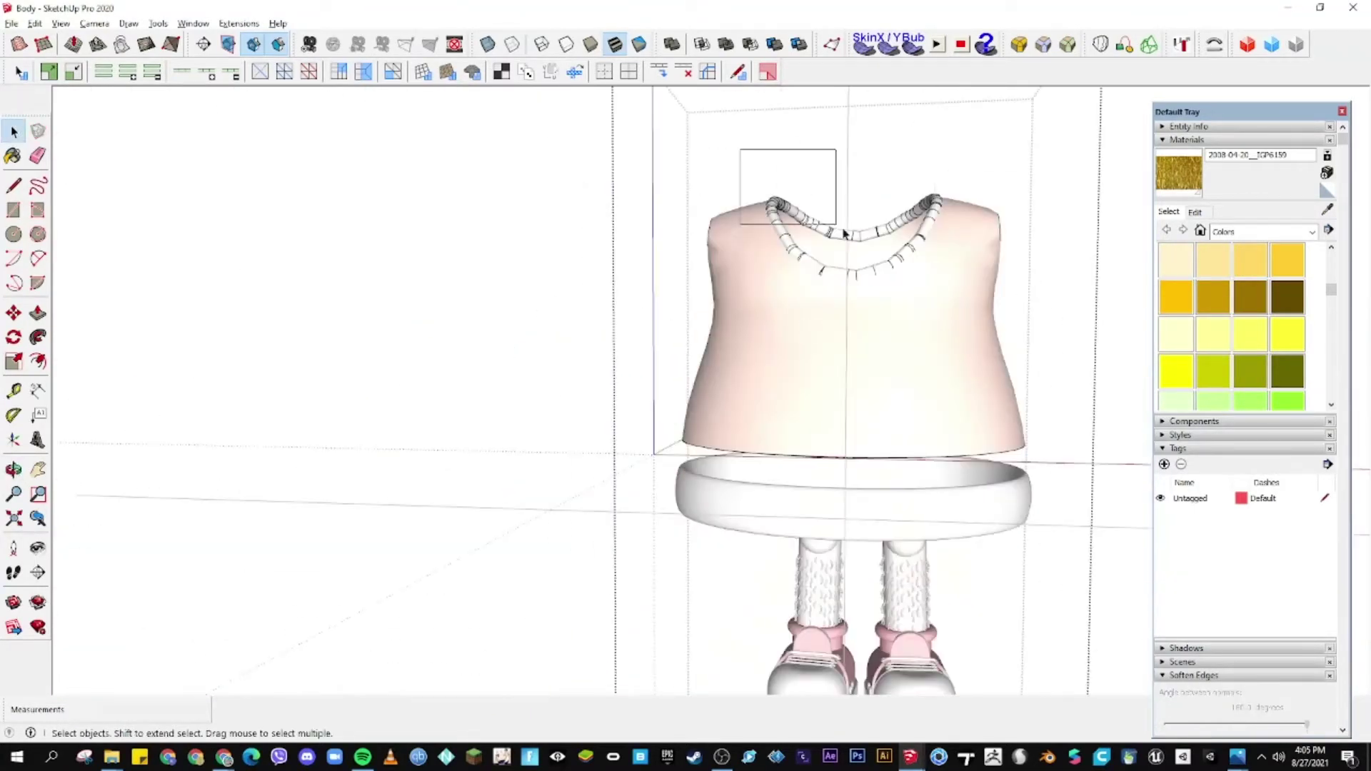
- Paint the shirt with the black fabric texture from the TEXTILE folder
{"action": "key", "text": "b"}
{"action": "scroll", "coordinate": [464, 321], "scroll_direction": "down", "scroll_amount": 3}
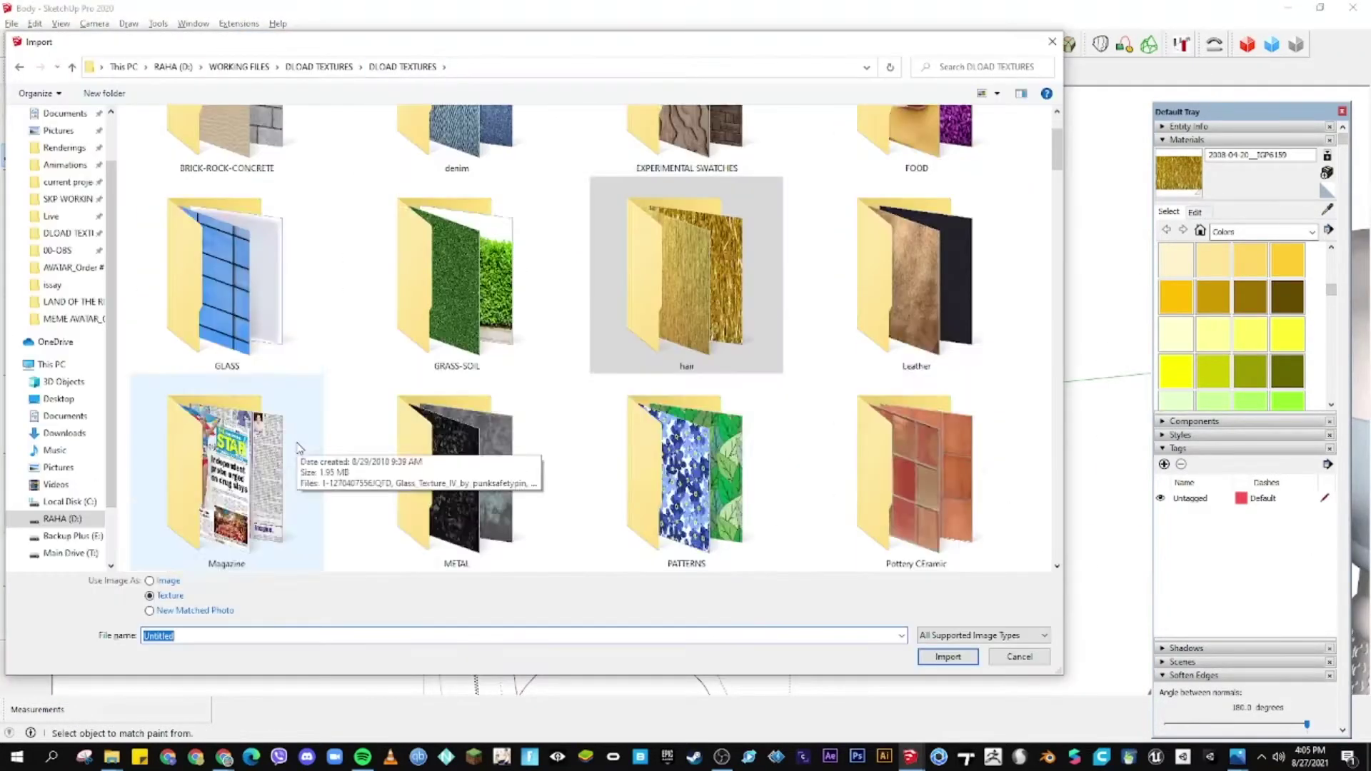
{"action": "scroll", "coordinate": [464, 214], "scroll_direction": "down", "scroll_amount": 5}
{"action": "double_click", "coordinate": [464, 146]}
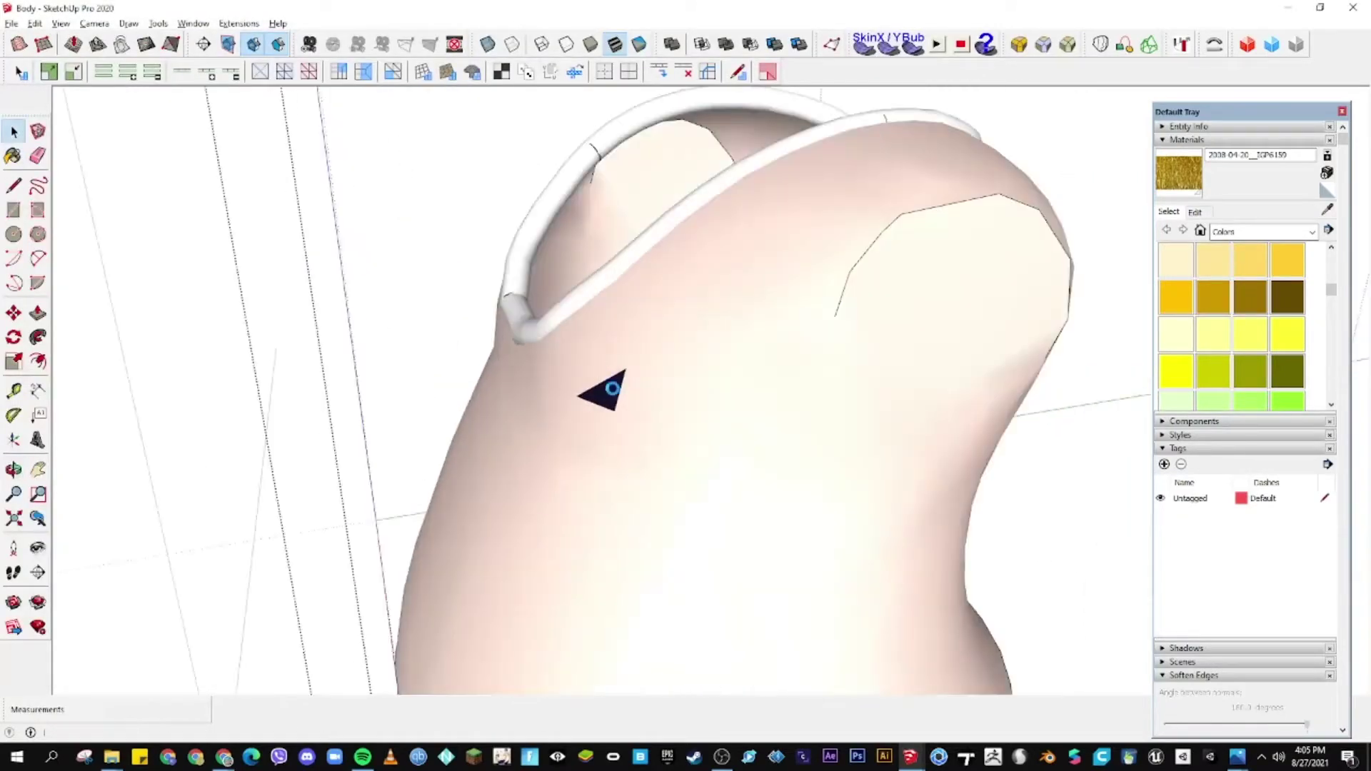
{"action": "left_click", "coordinate": [620, 386], "text": "alt"}
{"action": "left_click", "coordinate": [613, 282]}
- Orbit around the body to inspect the black shirt from several sides
{"action": "mouse_move", "coordinate": [613, 282]}
{"action": "middle_mouse_down"}
{"action": "mouse_move", "coordinate": [622, 466]}
{"action": "mouse_move", "coordinate": [551, 303]}
{"action": "middle_mouse_up"}
{"action": "key", "text": "space"}
{"action": "mouse_move", "coordinate": [868, 493]}
{"action": "middle_mouse_down"}
{"action": "mouse_move", "coordinate": [352, 474]}
{"action": "mouse_move", "coordinate": [392, 276]}
{"action": "mouse_move", "coordinate": [783, 412]}
{"action": "mouse_move", "coordinate": [672, 263]}
{"action": "mouse_move", "coordinate": [722, 343]}
{"action": "mouse_move", "coordinate": [706, 352]}
{"action": "middle_mouse_up"}
{"action": "mouse_move", "coordinate": [659, 437]}
{"action": "middle_mouse_down"}
{"action": "mouse_move", "coordinate": [599, 443]}
{"action": "mouse_move", "coordinate": [899, 359]}
{"action": "mouse_move", "coordinate": [957, 241]}
{"action": "middle_mouse_up"}
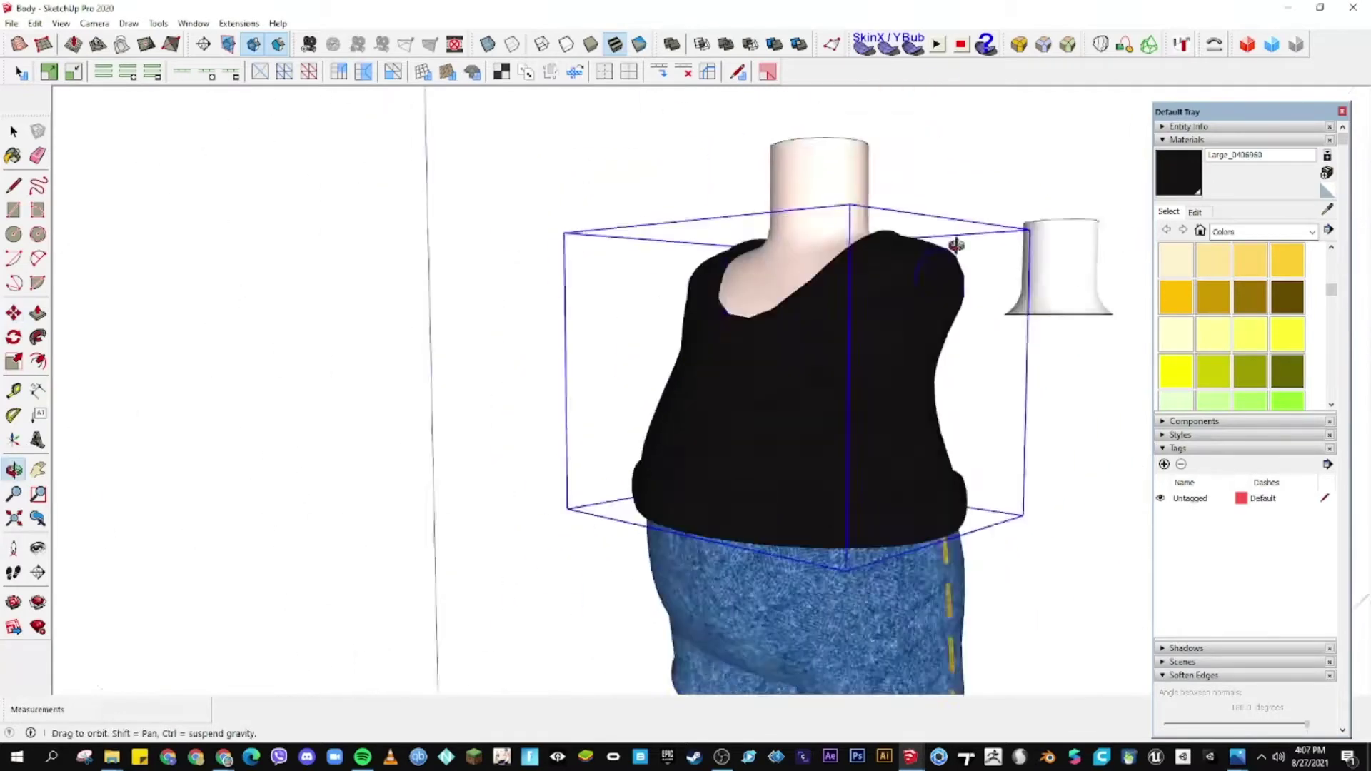
- Sweep a cross-section circle around the neck edge with Follow Me to form a collar ring
{"action": "key", "text": "f"}
{"action": "scroll", "coordinate": [743, 245], "scroll_direction": "up", "scroll_amount": 5}
{"action": "left_click", "coordinate": [648, 368]}
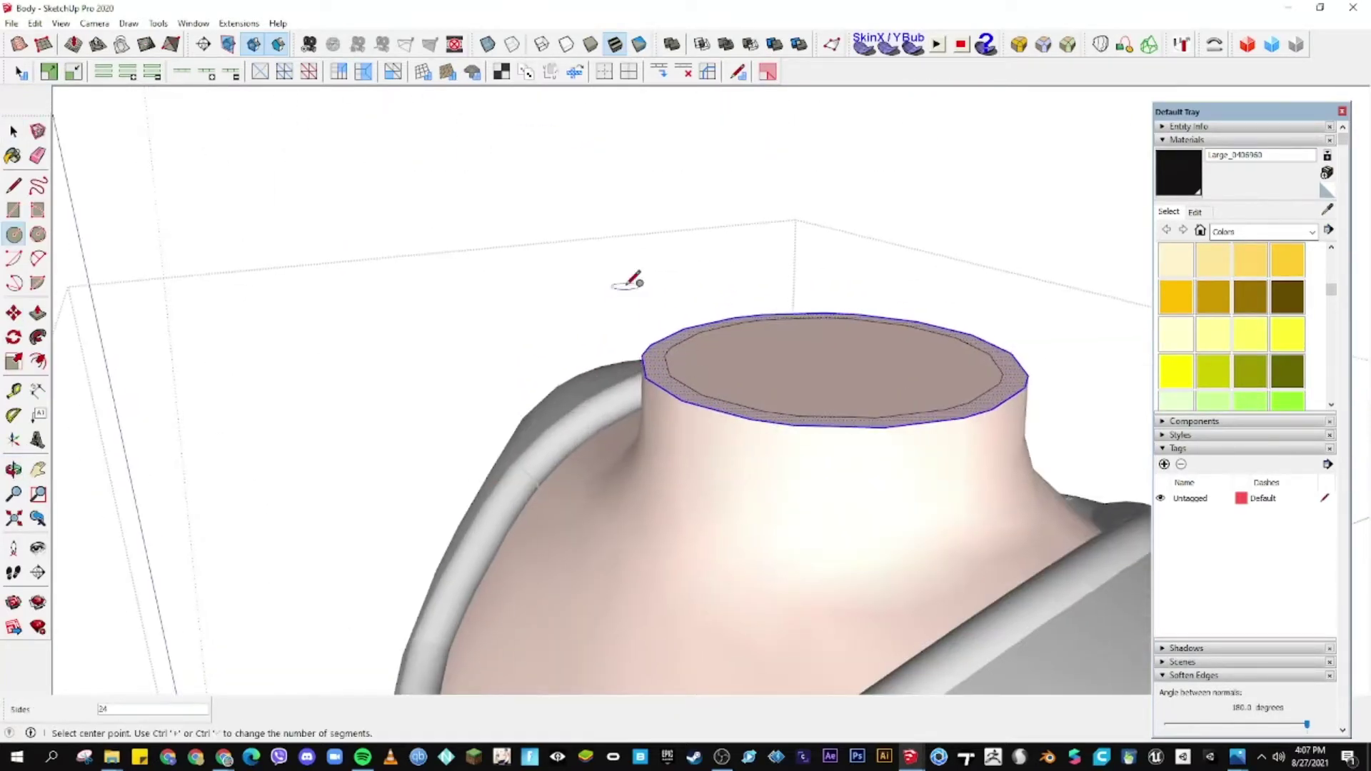
{"action": "left_click", "coordinate": [679, 372]}
{"action": "left_click", "coordinate": [694, 413]}
- Push/Pull the neck's top face up into a taller cylinder
{"action": "key", "text": "p"}
{"action": "left_click_drag", "start_coordinate": [779, 299], "coordinate": [779, 278]}
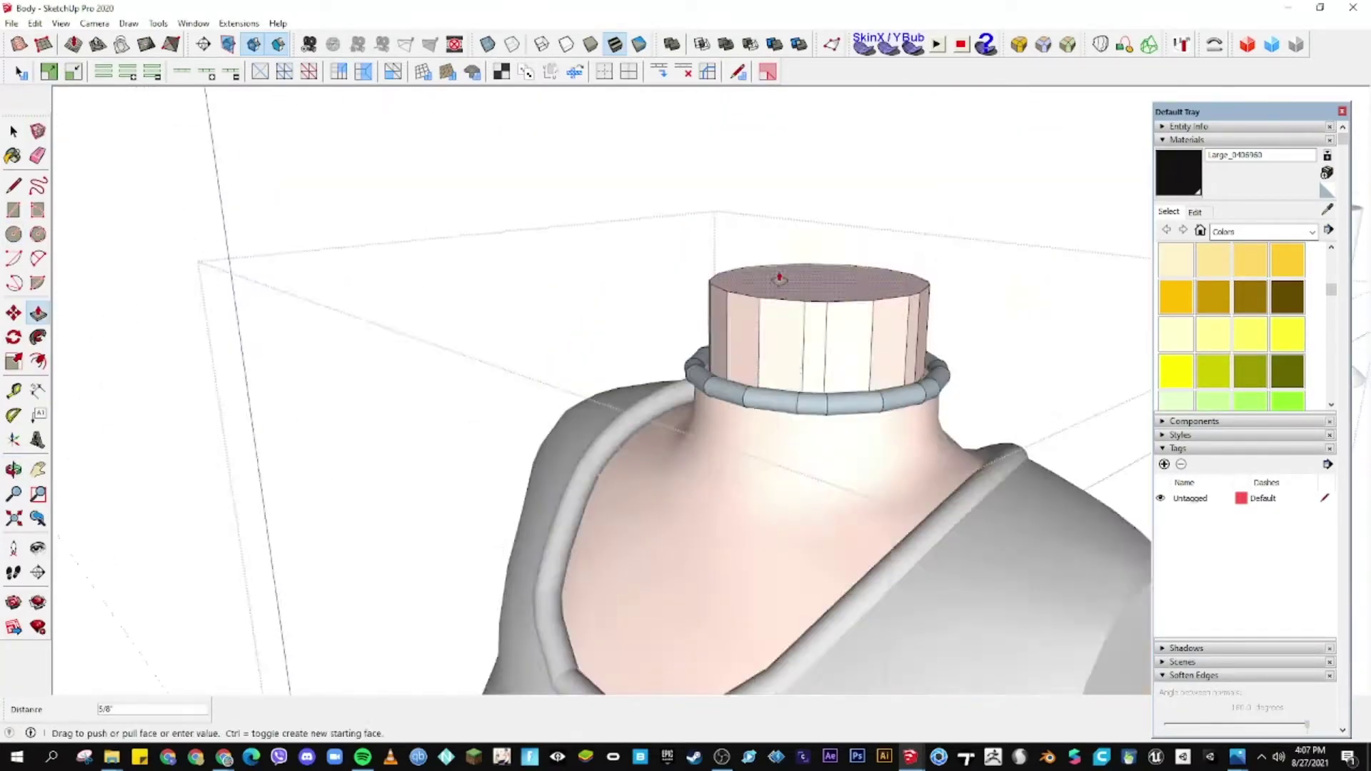
{"action": "key", "text": "space"}
{"action": "middle_click_drag", "start_coordinate": [780, 277], "coordinate": [712, 371]}
- Reverse the ring's faces and fully soften the neck and ring edges
{"action": "left_click", "coordinate": [711, 387]}
{"action": "left_click", "coordinate": [741, 528]}
{"action": "middle_click_drag", "start_coordinate": [742, 529], "coordinate": [652, 359]}
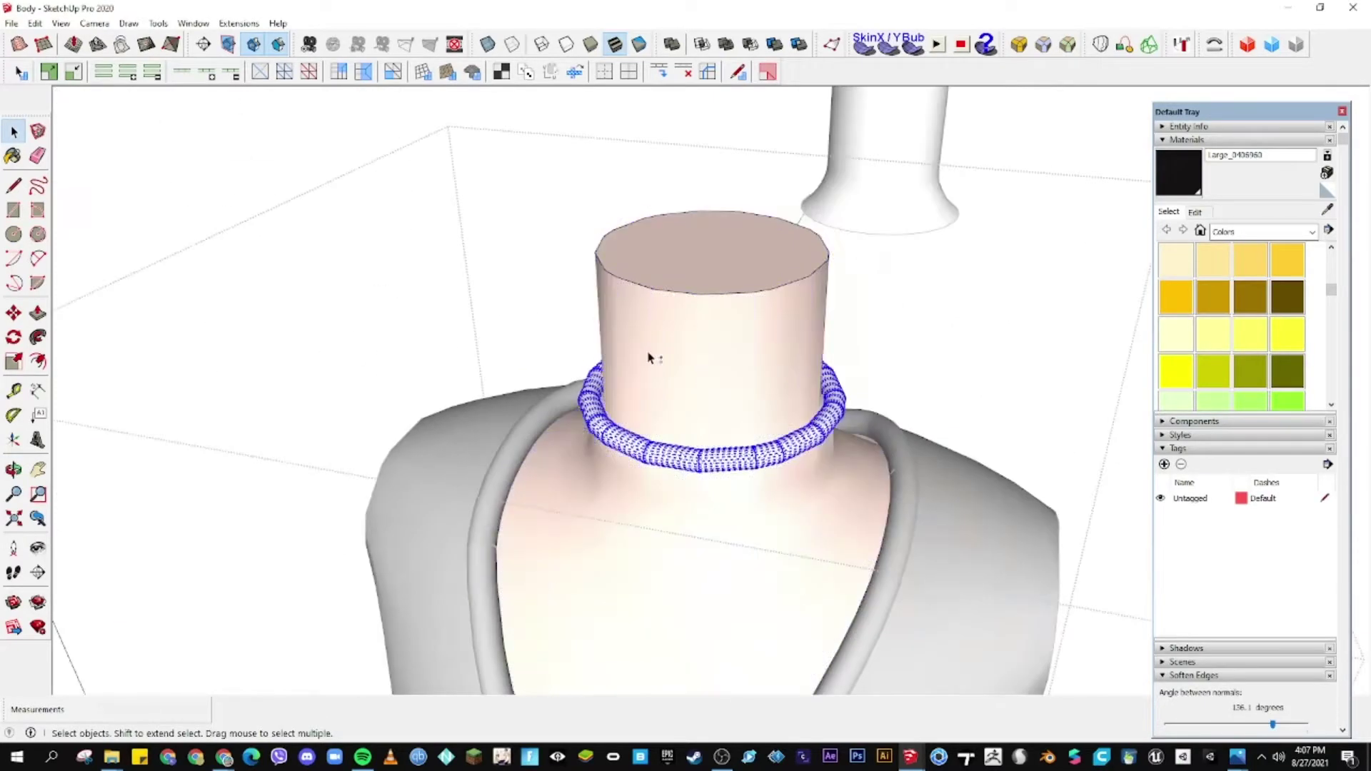
{"action": "scroll", "coordinate": [705, 428], "scroll_direction": "up", "scroll_amount": 3}
{"action": "left_click", "coordinate": [704, 428]}
{"action": "middle_click_drag", "start_coordinate": [705, 428], "coordinate": [604, 198]}
{"action": "left_click_drag", "start_coordinate": [1226, 724], "coordinate": [1307, 724]}
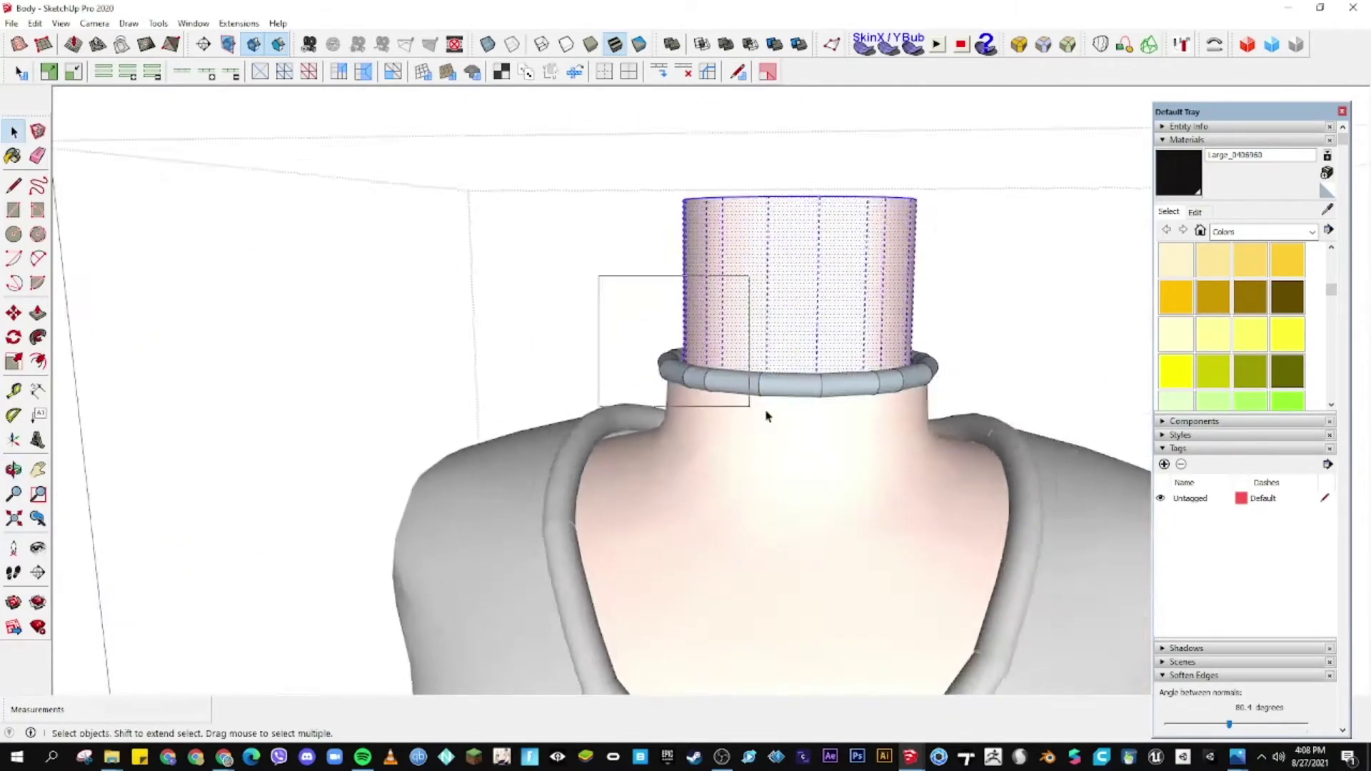
- Scale the collar ring up into a thicker band around the neck
{"action": "middle_click_drag", "start_coordinate": [765, 407], "coordinate": [722, 208]}
{"action": "right_click", "coordinate": [722, 208]}
{"action": "left_click", "coordinate": [779, 361]}
{"action": "key", "text": "s"}
{"action": "left_click", "coordinate": [800, 459]}
{"action": "scroll", "coordinate": [786, 322], "scroll_direction": "down", "scroll_amount": 3}
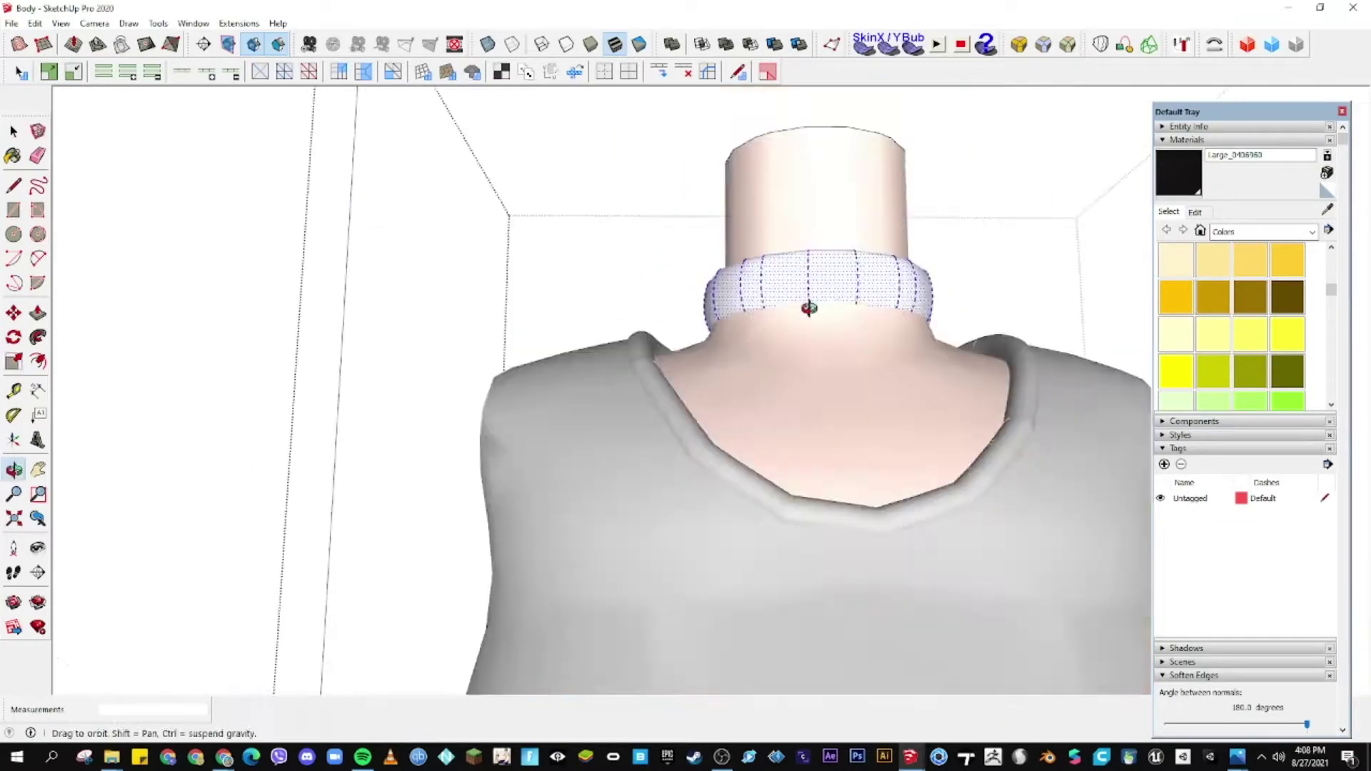
{"action": "middle_click_drag", "start_coordinate": [786, 321], "coordinate": [714, 364]}
- Import the carpet image as a texture and paint it onto the collar
{"action": "key", "text": "alt+Tab"}
{"action": "key", "text": "alt+Tab"}
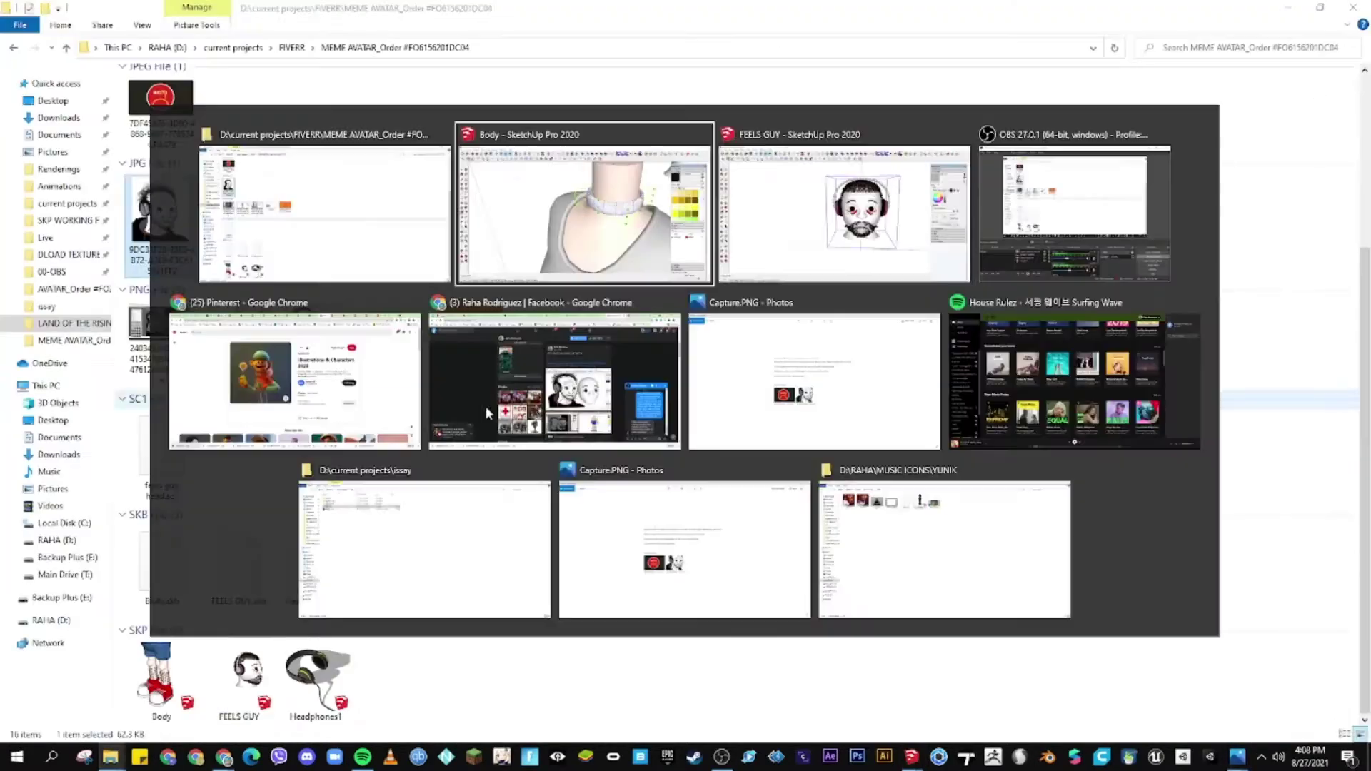
{"action": "key", "text": "ctrl+i"}
{"action": "double_click", "coordinate": [766, 143]}
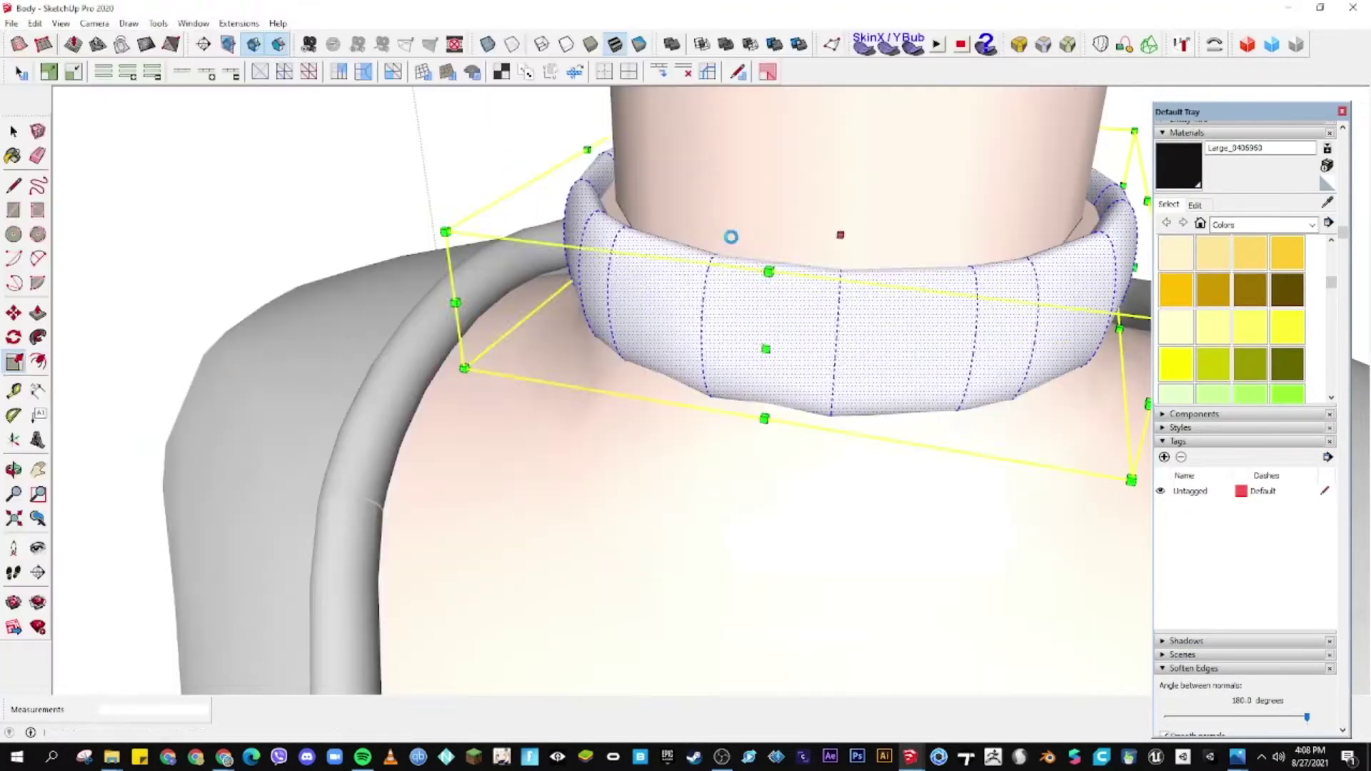
{"action": "left_click", "coordinate": [615, 354]}
{"action": "left_click", "coordinate": [692, 307]}
{"action": "middle_click_drag", "start_coordinate": [716, 312], "coordinate": [677, 420]}
- Adjust the collar faces from their context menu, then orbit out to review the whole figure
{"action": "right_click", "coordinate": [591, 443]}
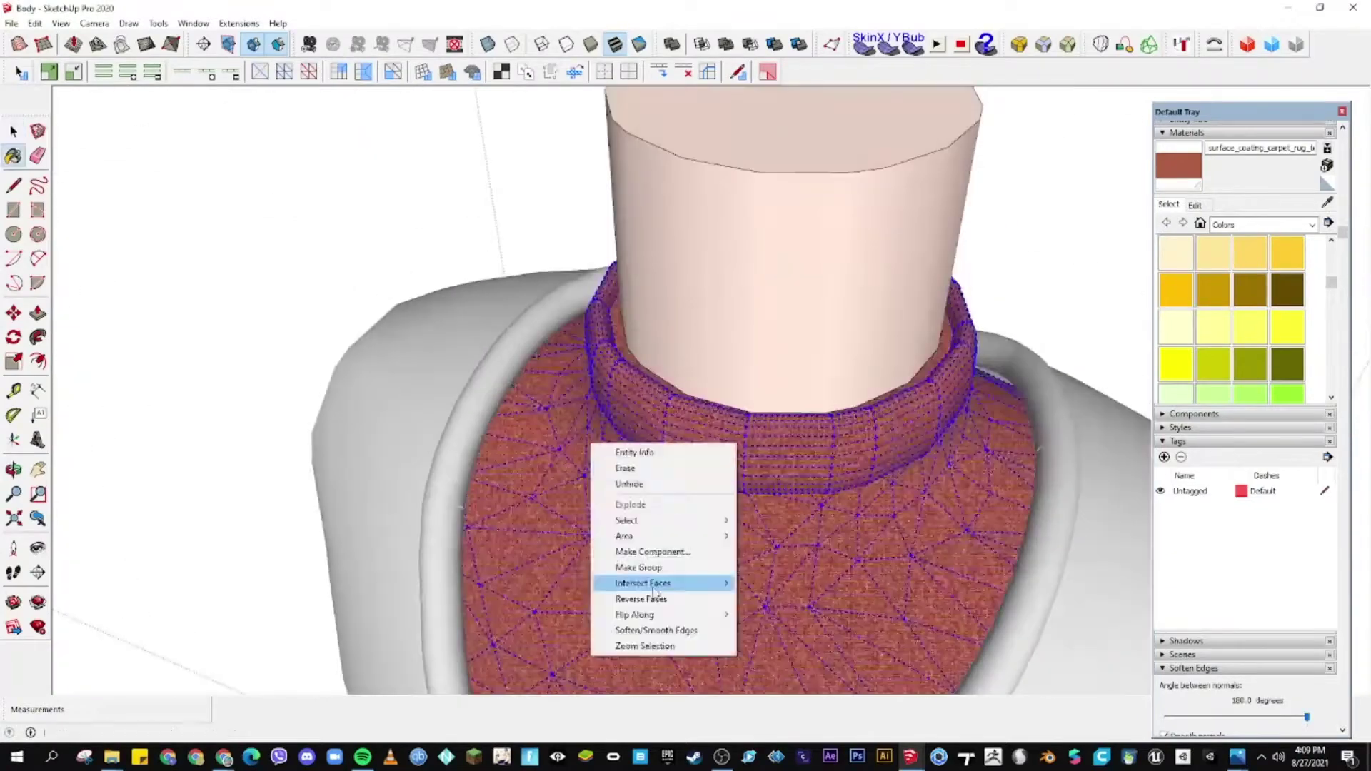
{"action": "left_click", "coordinate": [658, 581]}
{"action": "scroll", "coordinate": [729, 392], "scroll_direction": "down", "scroll_amount": 3}
{"action": "scroll", "coordinate": [1040, 331], "scroll_direction": "down", "scroll_amount": 2}
{"action": "scroll", "coordinate": [600, 457], "scroll_direction": "up", "scroll_amount": 5}
{"action": "scroll", "coordinate": [600, 457], "scroll_direction": "down", "scroll_amount": 5}
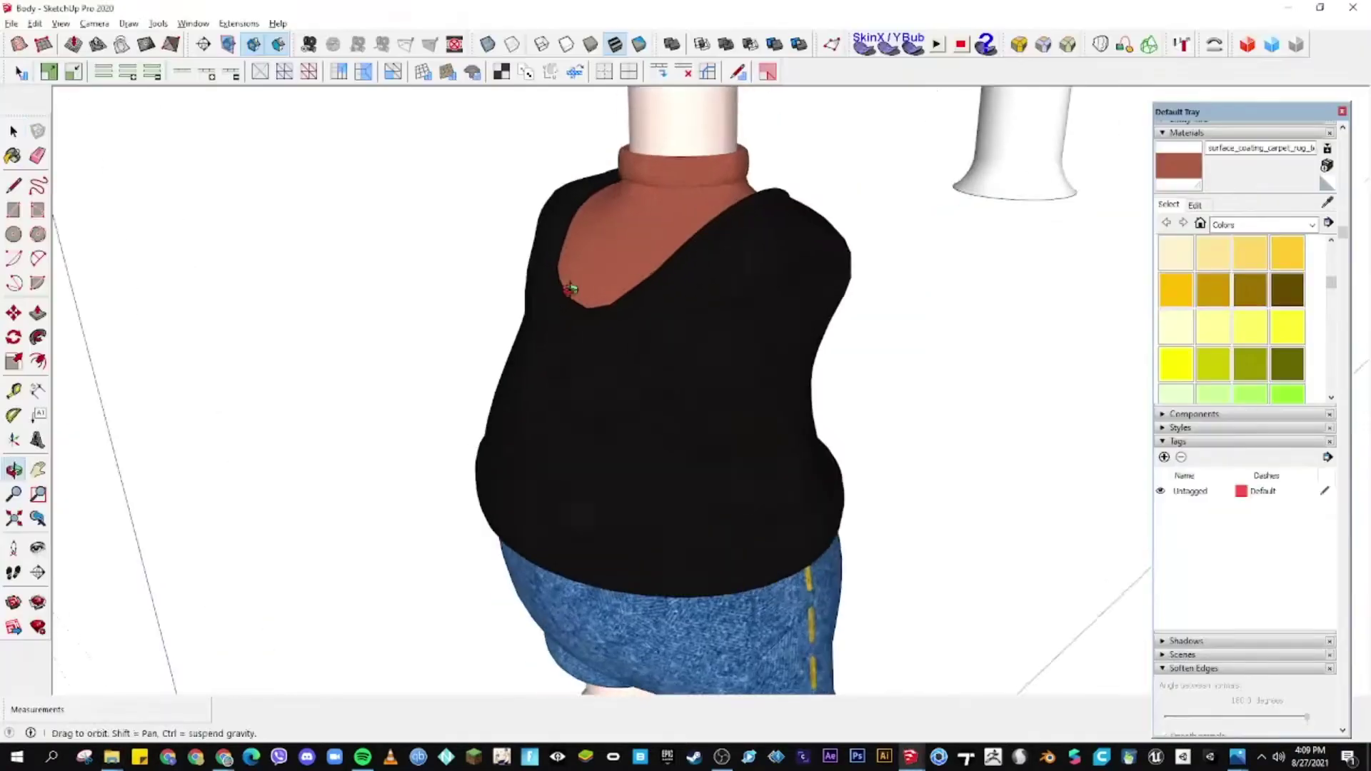
{"action": "left_click_drag", "start_coordinate": [600, 457], "coordinate": [553, 177]}
{"action": "scroll", "coordinate": [678, 303], "scroll_direction": "up", "scroll_amount": 2}
{"action": "scroll", "coordinate": [698, 257], "scroll_direction": "down", "scroll_amount": 3}
{"action": "middle_click_drag", "start_coordinate": [698, 257], "coordinate": [640, 111]}
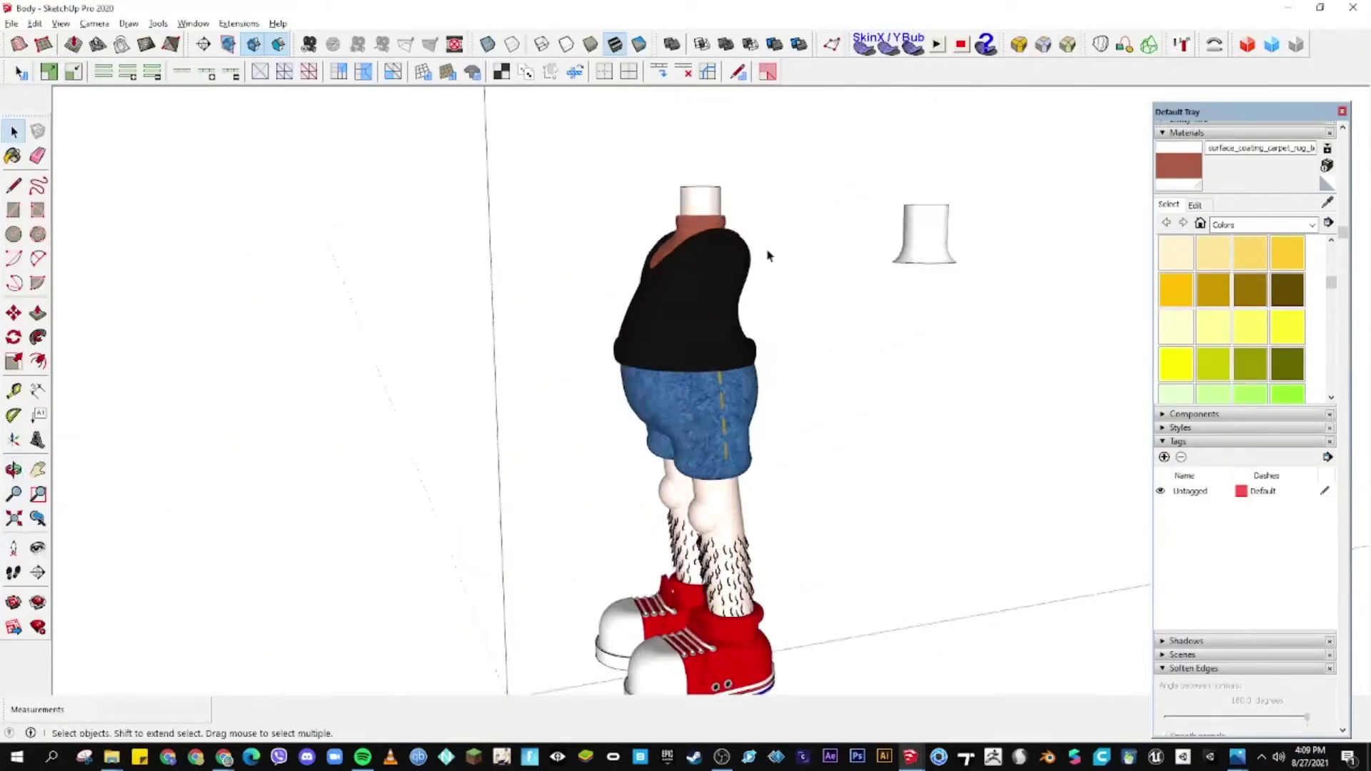
{"action": "left_click", "coordinate": [766, 319]}
- Round off the new cylinder's end with an offset into a domed shape
{"action": "scroll", "coordinate": [583, 461], "scroll_direction": "up", "scroll_amount": 3}
{"action": "key", "text": "c"}
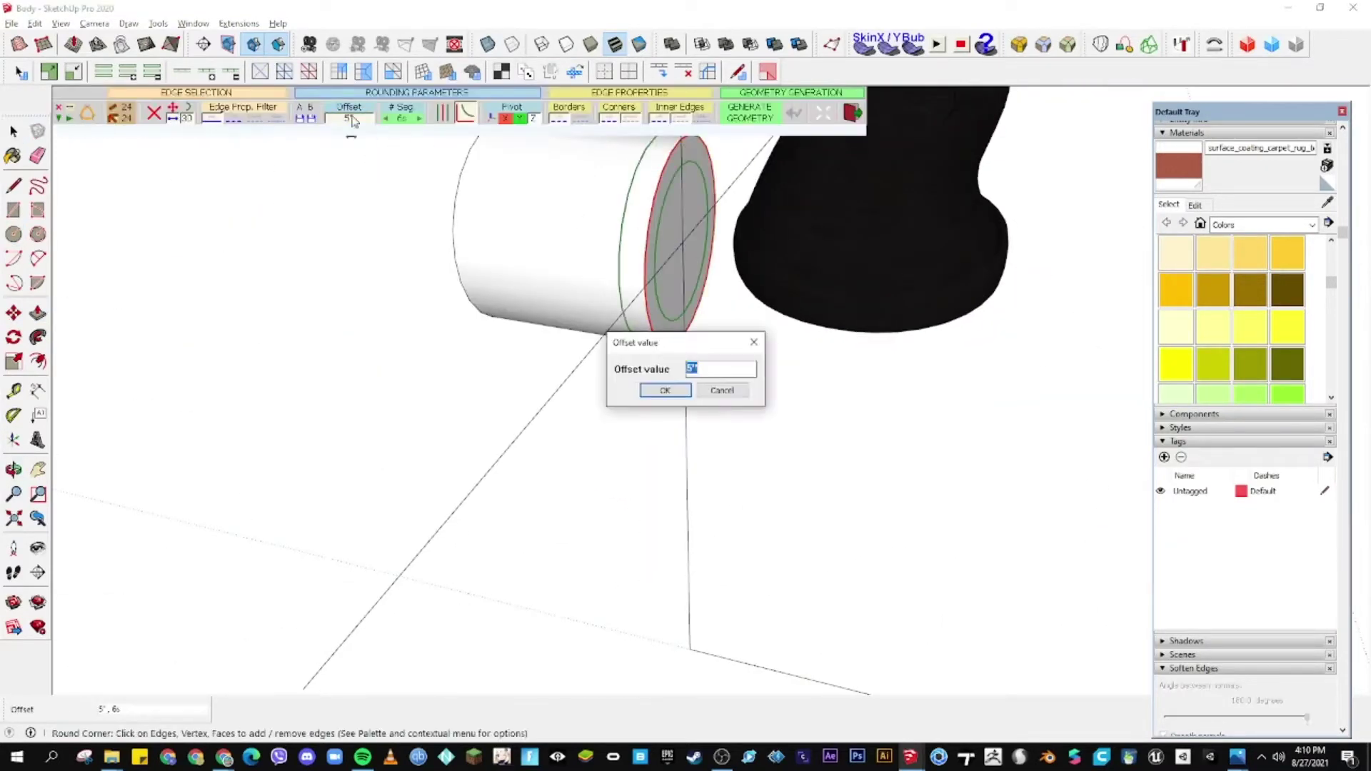
{"action": "key", "text": "Return"}
{"action": "mouse_move", "coordinate": [637, 266]}
{"action": "middle_mouse_down"}
{"action": "mouse_move", "coordinate": [628, 307]}
{"action": "mouse_move", "coordinate": [565, 351]}
{"action": "middle_mouse_up"}
{"action": "left_click", "coordinate": [561, 309]}
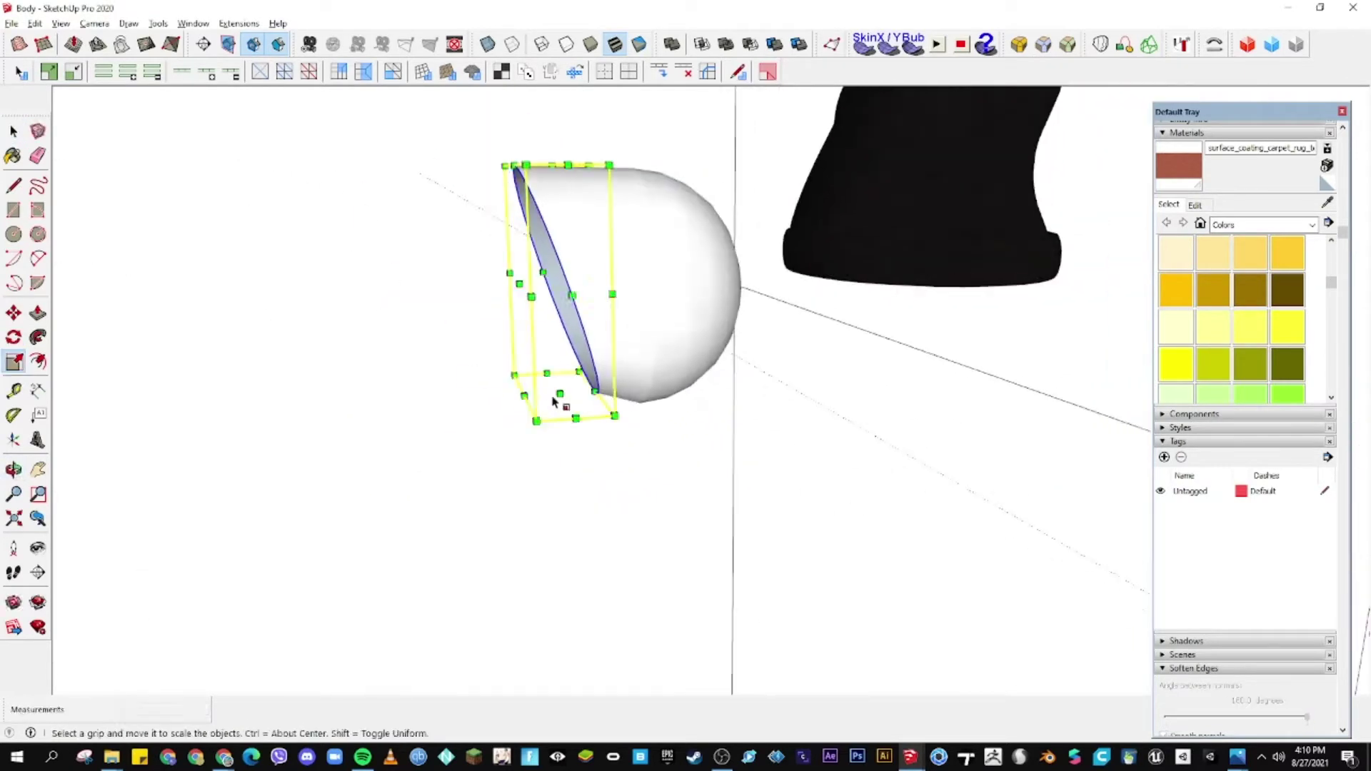
- Stretch the dome into a deeper bowl beside the character
{"action": "scroll", "coordinate": [648, 379], "scroll_direction": "up", "scroll_amount": 3}
{"action": "middle_click_drag", "start_coordinate": [649, 379], "coordinate": [459, 346]}
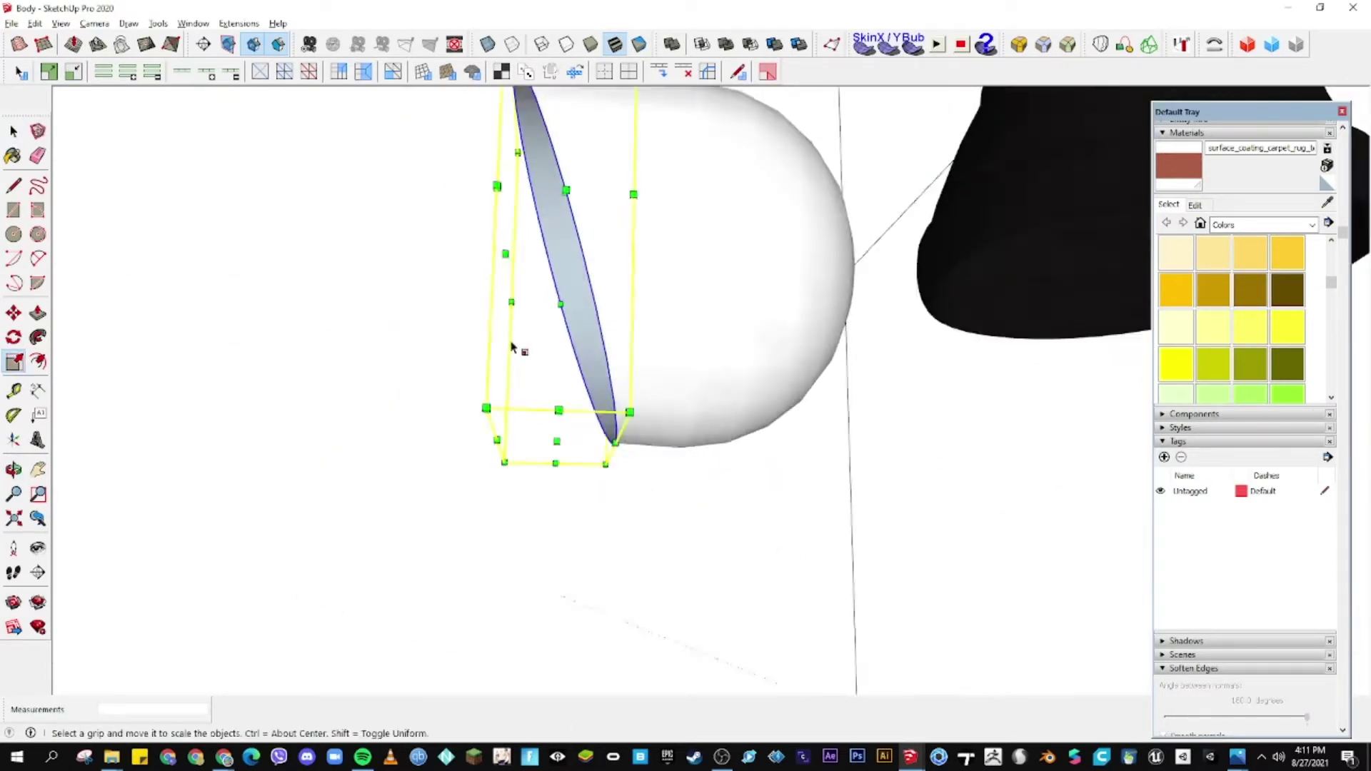
{"action": "middle_click_drag", "start_coordinate": [713, 339], "coordinate": [771, 428]}
{"action": "scroll", "coordinate": [795, 487], "scroll_direction": "up", "scroll_amount": 3}
{"action": "key", "text": "m"}
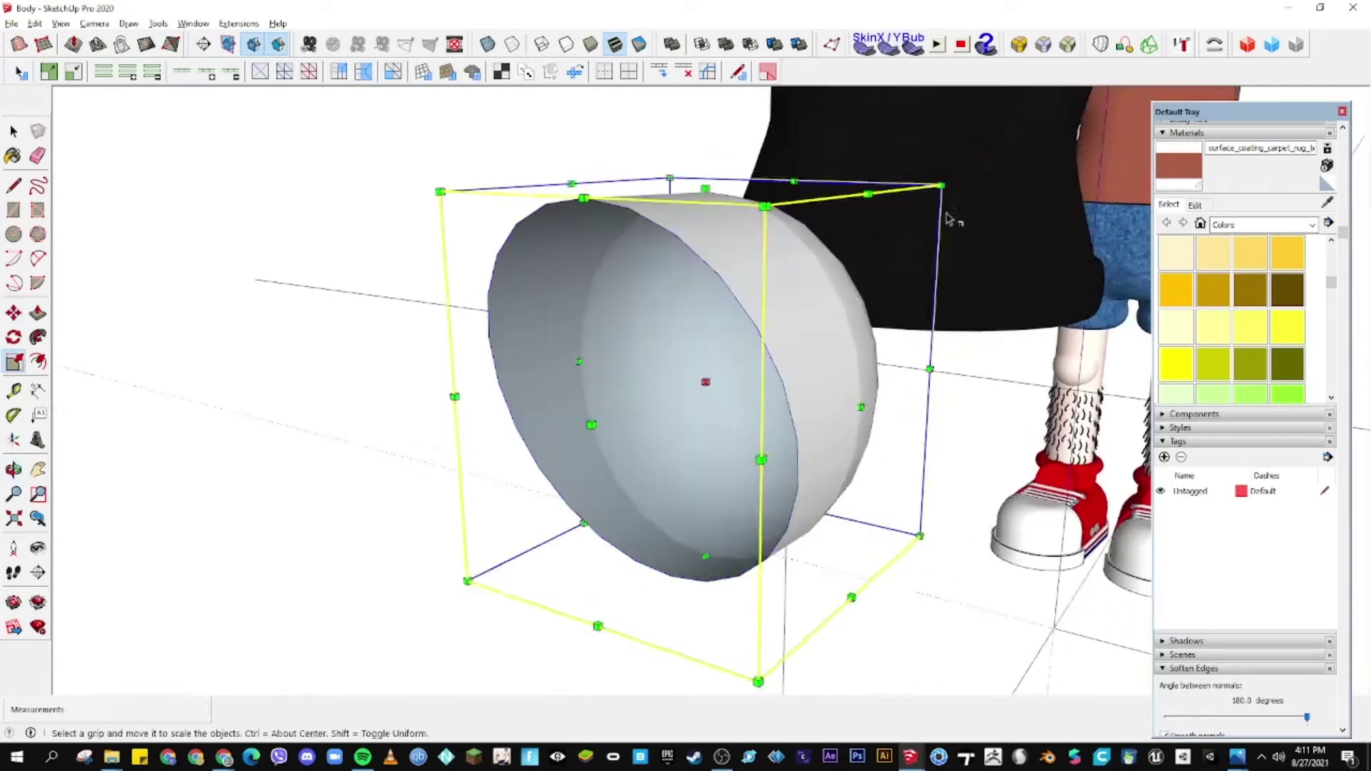
{"action": "middle_click_drag", "start_coordinate": [845, 468], "coordinate": [581, 652]}
{"action": "scroll", "coordinate": [561, 444], "scroll_direction": "down", "scroll_amount": 2}
- Rotate the cup 90 degrees and scale it
{"action": "key", "text": "q"}
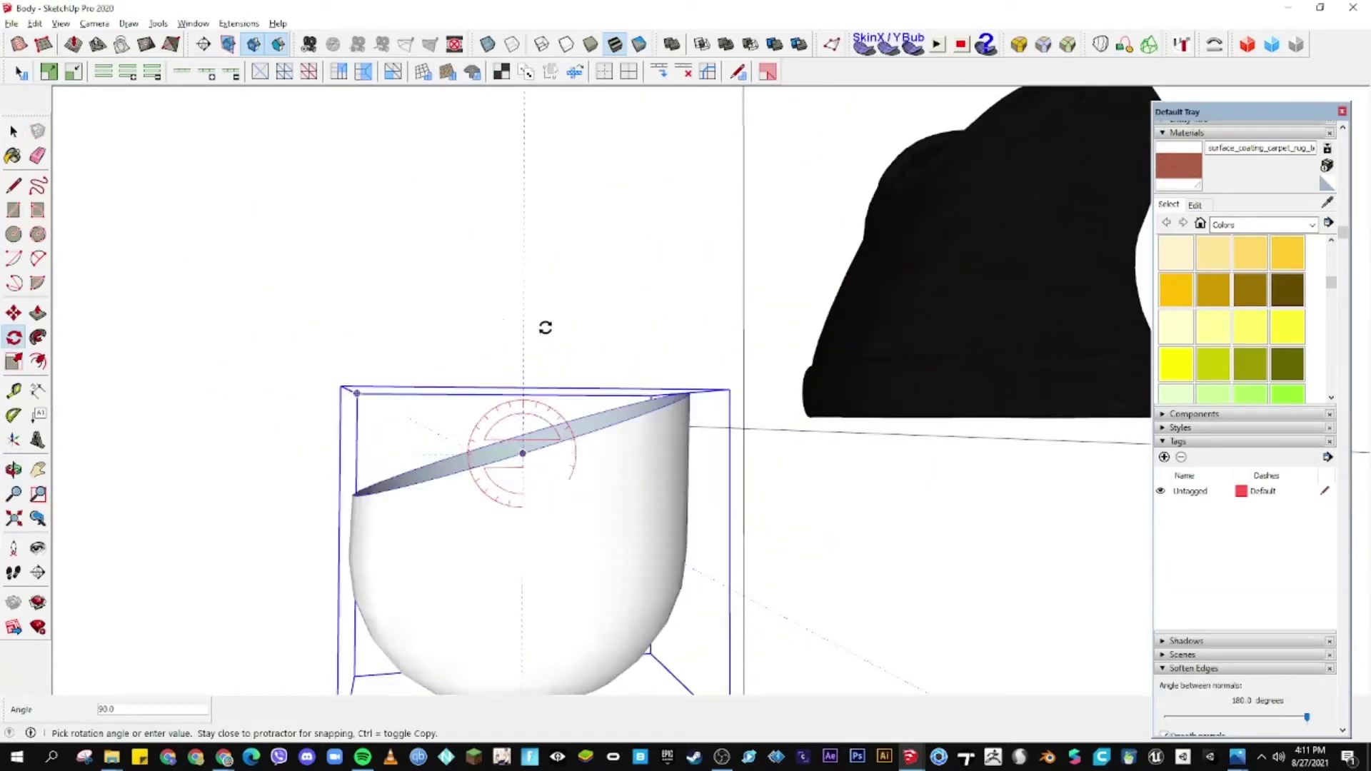
{"action": "middle_click_drag", "start_coordinate": [545, 327], "coordinate": [666, 378]}
{"action": "key", "text": "s"}
{"action": "mouse_move", "coordinate": [586, 394]}
{"action": "middle_mouse_down"}
{"action": "mouse_move", "coordinate": [728, 307]}
{"action": "mouse_move", "coordinate": [817, 404]}
{"action": "mouse_move", "coordinate": [679, 422]}
{"action": "middle_mouse_up"}
{"action": "key", "text": "space"}
{"action": "right_click", "coordinate": [800, 360]}
{"action": "scroll", "coordinate": [743, 322], "scroll_direction": "up", "scroll_amount": 2}
{"action": "right_click", "coordinate": [743, 321]}
- Move the cup onto the shirt's back and intersect its faces with the shirt
{"action": "key", "text": "m"}
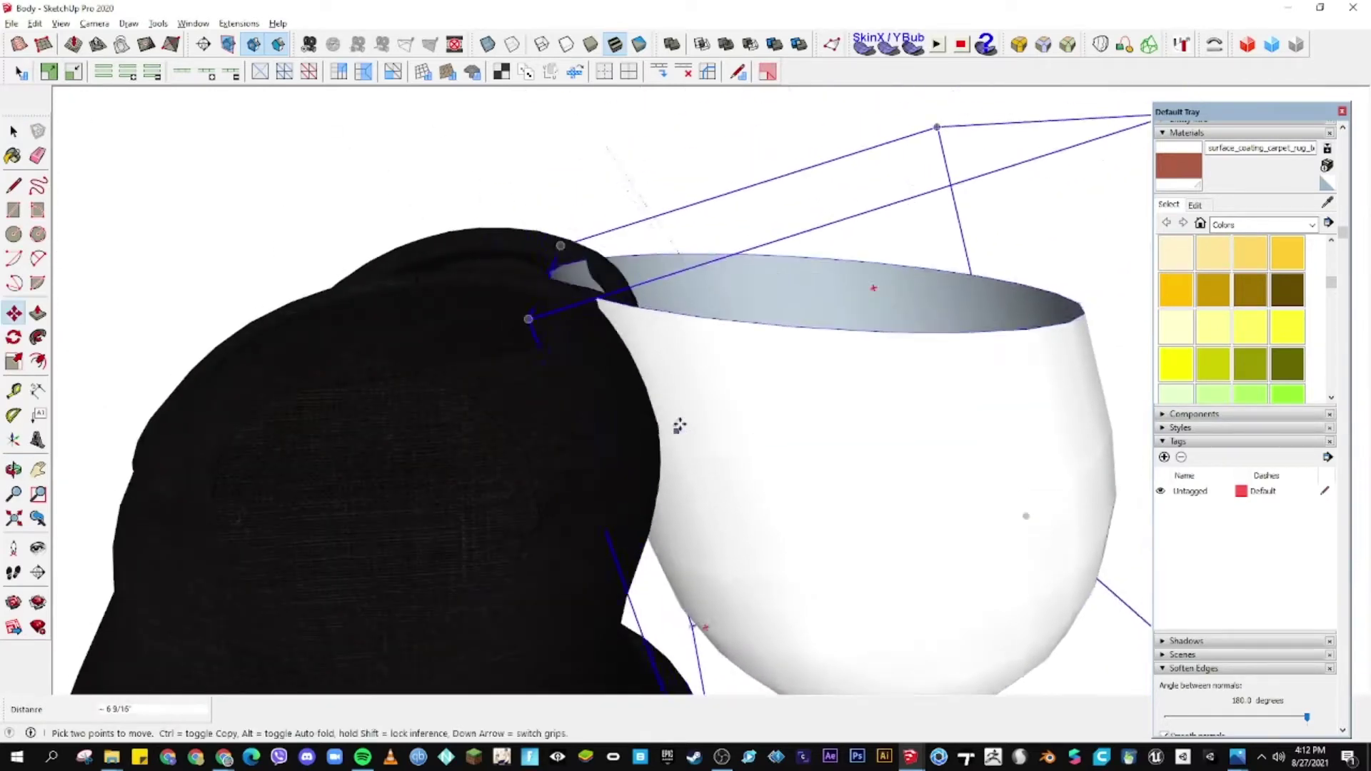
{"action": "scroll", "coordinate": [680, 415], "scroll_direction": "up", "scroll_amount": 3}
{"action": "scroll", "coordinate": [679, 400], "scroll_direction": "down", "scroll_amount": 3}
{"action": "scroll", "coordinate": [673, 419], "scroll_direction": "up", "scroll_amount": 3}
{"action": "key", "text": "space"}
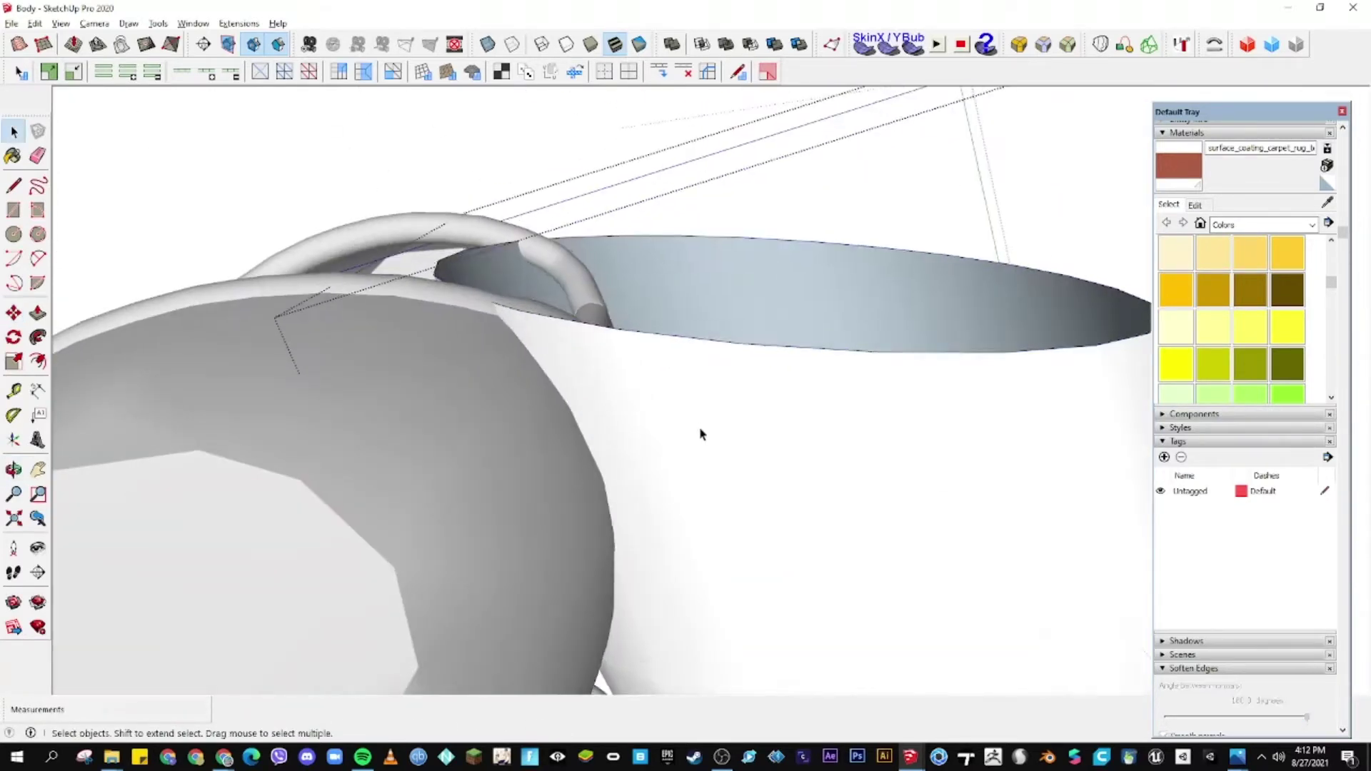
{"action": "left_click", "coordinate": [889, 568]}
{"action": "middle_click_drag", "start_coordinate": [685, 433], "coordinate": [681, 438]}
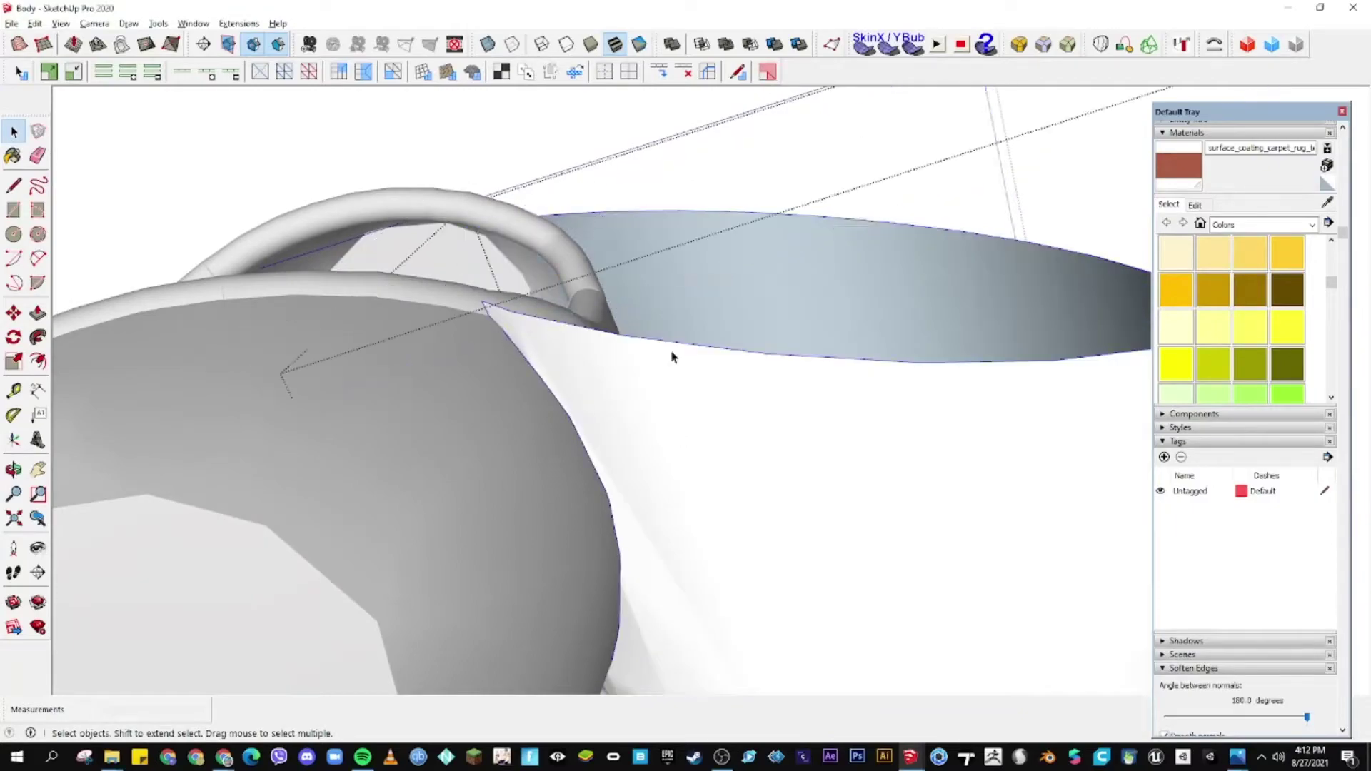
{"action": "scroll", "coordinate": [671, 356], "scroll_direction": "down", "scroll_amount": 5}
- Resize the cup to fit against the shirt and move-copy a disc from it
{"action": "key", "text": "s"}
{"action": "mouse_move", "coordinate": [452, 416]}
{"action": "middle_mouse_down"}
{"action": "mouse_move", "coordinate": [967, 389]}
{"action": "mouse_move", "coordinate": [771, 576]}
{"action": "mouse_move", "coordinate": [515, 560]}
{"action": "mouse_move", "coordinate": [726, 432]}
{"action": "mouse_move", "coordinate": [940, 272]}
{"action": "mouse_move", "coordinate": [576, 438]}
{"action": "middle_mouse_up"}
{"action": "mouse_move", "coordinate": [654, 414]}
{"action": "middle_mouse_down"}
{"action": "mouse_move", "coordinate": [575, 398]}
{"action": "mouse_move", "coordinate": [827, 490]}
{"action": "mouse_move", "coordinate": [791, 424]}
{"action": "mouse_move", "coordinate": [584, 422]}
{"action": "middle_mouse_up"}
{"action": "key", "text": "m"}
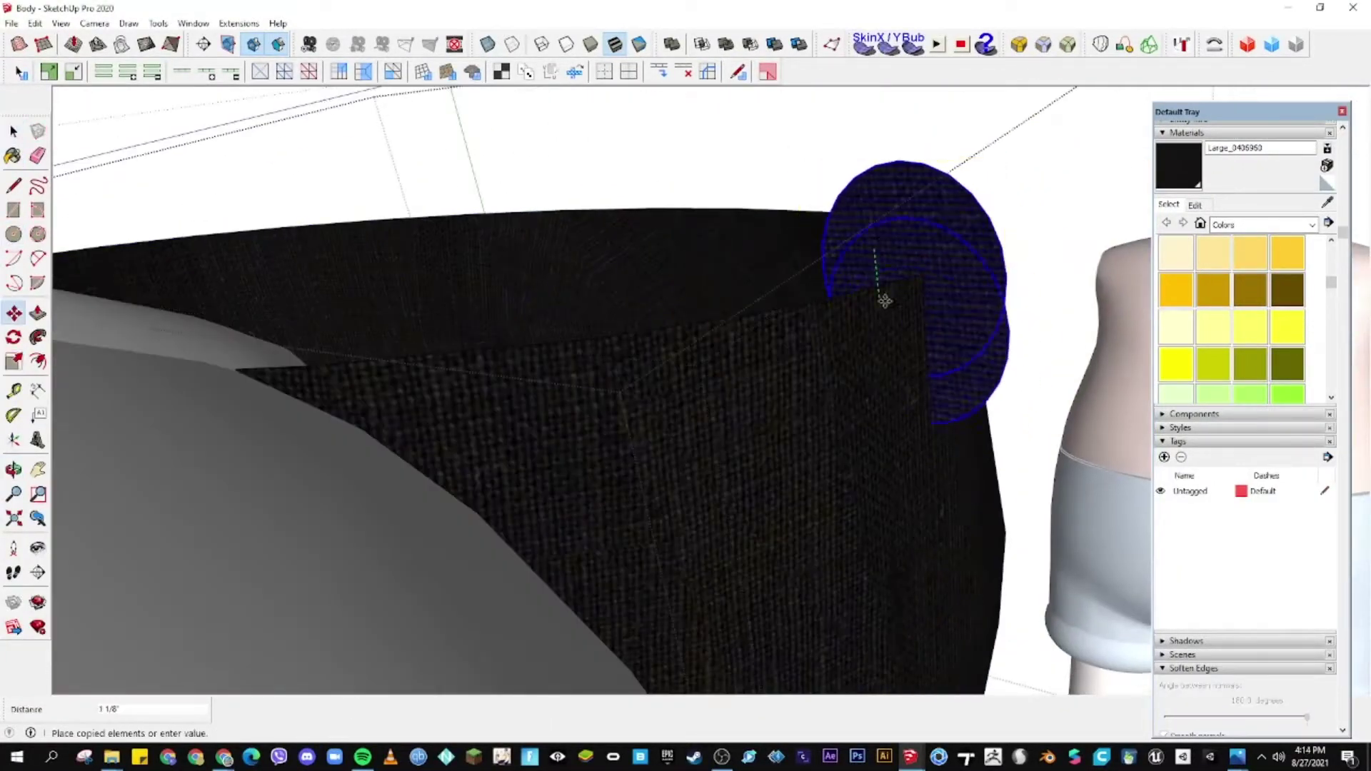
{"action": "scroll", "coordinate": [897, 321], "scroll_direction": "up", "scroll_amount": 2}
{"action": "scroll", "coordinate": [929, 232], "scroll_direction": "up", "scroll_amount": 2}
{"action": "mouse_move", "coordinate": [1043, 471]}
{"action": "middle_mouse_down"}
{"action": "mouse_move", "coordinate": [1017, 346]}
{"action": "mouse_move", "coordinate": [777, 264]}
{"action": "mouse_move", "coordinate": [900, 453]}
{"action": "middle_mouse_up"}
- Check the black hood on the shirt from several angles, then deselect
{"action": "key", "text": "space"}
{"action": "left_click", "coordinate": [912, 398]}
{"action": "mouse_move", "coordinate": [913, 397]}
{"action": "middle_mouse_down"}
{"action": "mouse_move", "coordinate": [628, 484]}
{"action": "mouse_move", "coordinate": [444, 331]}
{"action": "mouse_move", "coordinate": [590, 458]}
{"action": "mouse_move", "coordinate": [677, 392]}
{"action": "mouse_move", "coordinate": [731, 481]}
{"action": "mouse_move", "coordinate": [721, 411]}
{"action": "middle_mouse_up"}
{"action": "mouse_move", "coordinate": [833, 439]}
{"action": "middle_mouse_down"}
{"action": "mouse_move", "coordinate": [814, 239]}
{"action": "mouse_move", "coordinate": [603, 514]}
{"action": "mouse_move", "coordinate": [507, 381]}
{"action": "mouse_move", "coordinate": [551, 373]}
{"action": "mouse_move", "coordinate": [602, 289]}
{"action": "middle_mouse_up"}
{"action": "key", "text": "space"}
{"action": "left_click", "coordinate": [507, 380]}
{"action": "key", "text": "m"}
{"action": "middle_click_drag", "start_coordinate": [849, 337], "coordinate": [509, 354]}
{"action": "key", "text": "space"}
{"action": "left_click", "coordinate": [509, 354]}
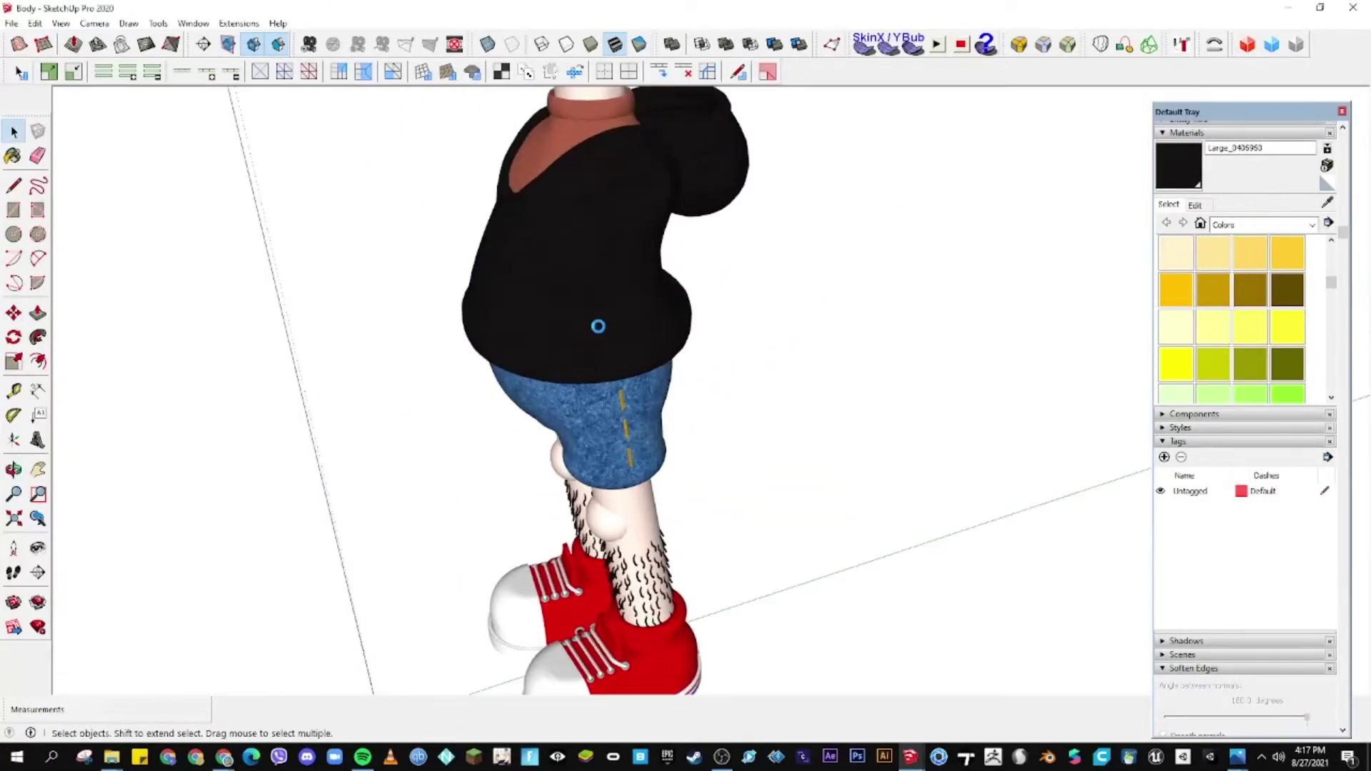
- Enter the right leg group, select all its geometry, then exit the group
{"action": "middle_click_drag", "start_coordinate": [598, 341], "coordinate": [814, 206]}
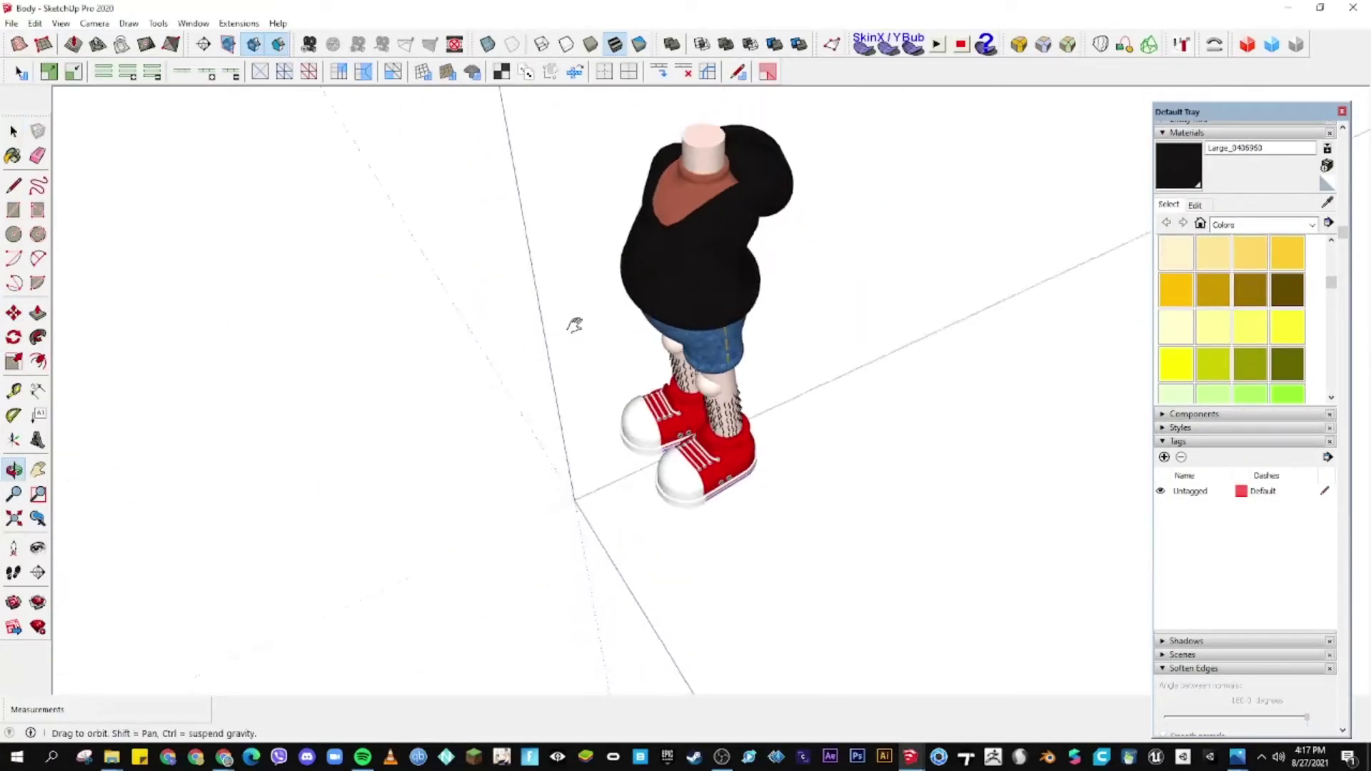
{"action": "double_click", "coordinate": [712, 448]}
{"action": "scroll", "coordinate": [712, 448], "scroll_direction": "up", "scroll_amount": 3}
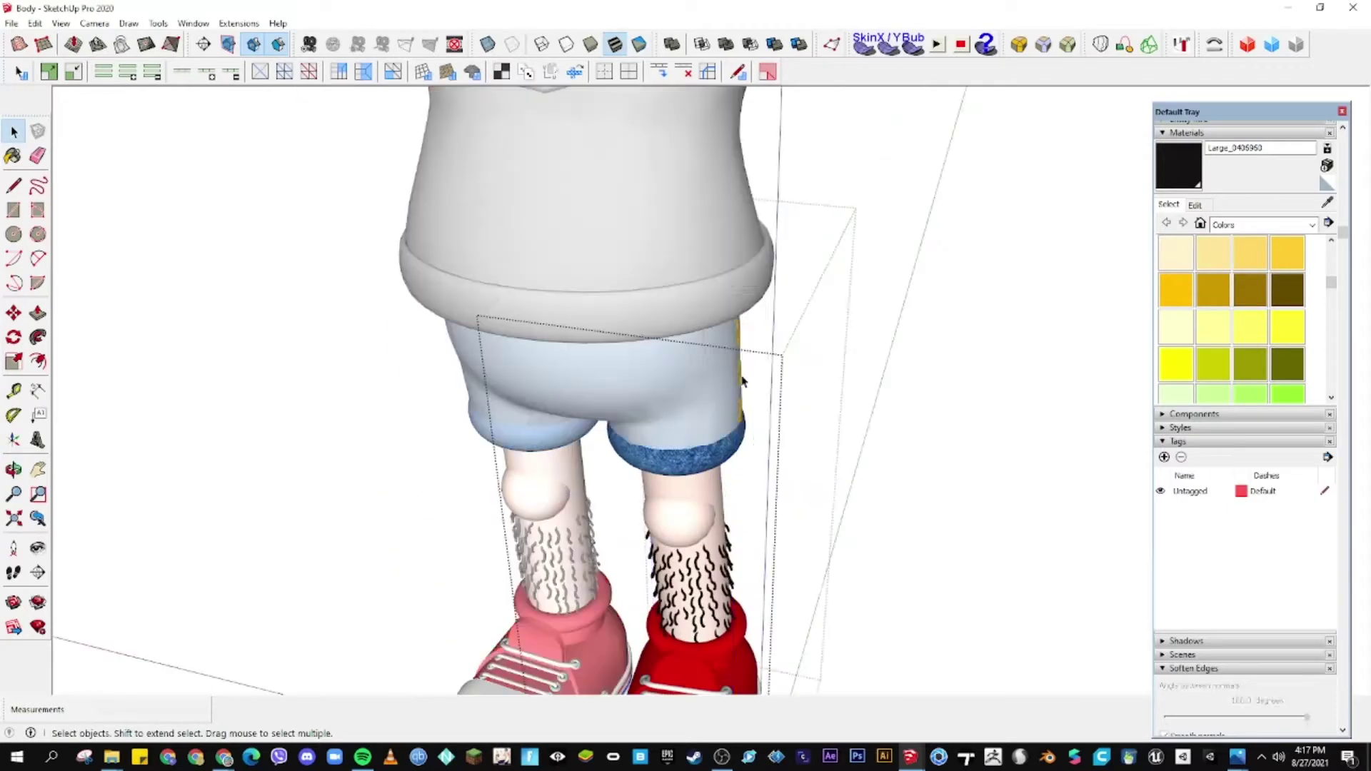
{"action": "middle_click_drag", "start_coordinate": [686, 457], "coordinate": [675, 478]}
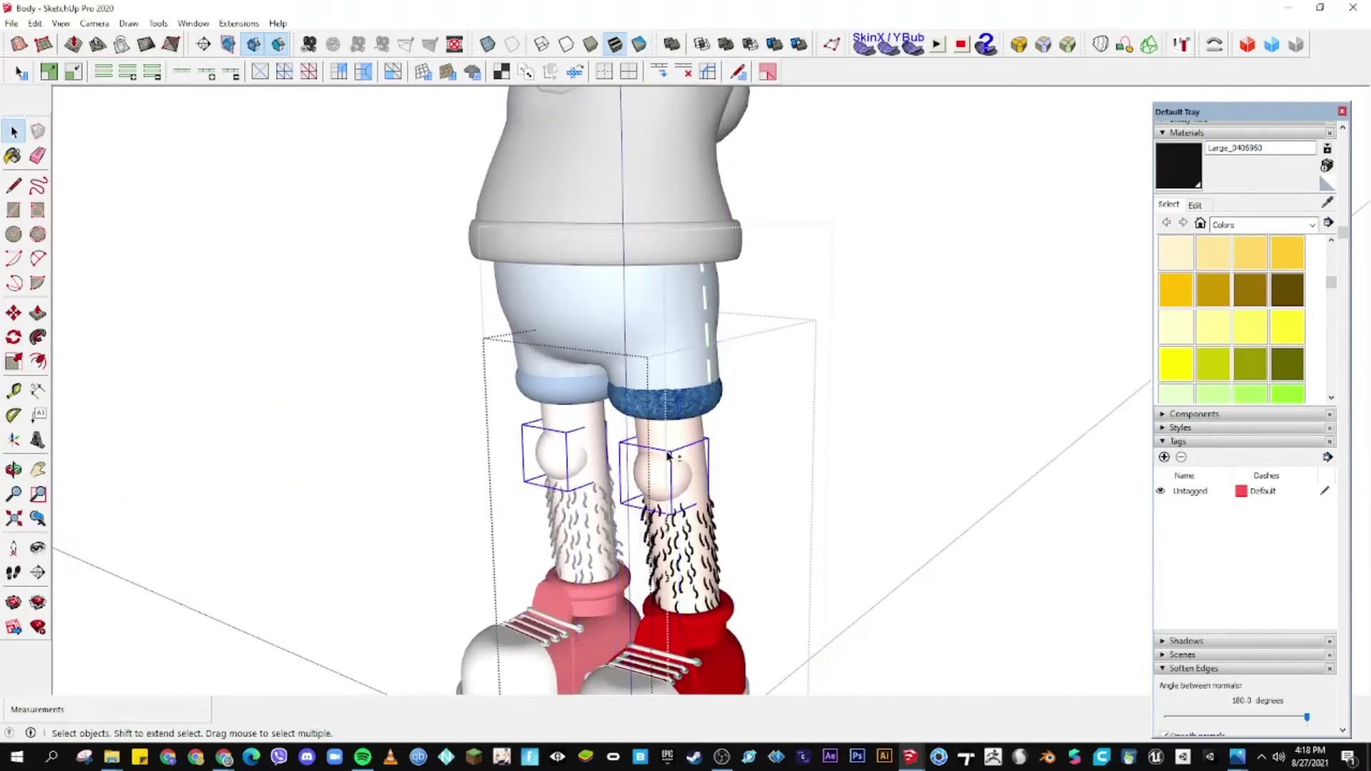
{"action": "scroll", "coordinate": [669, 455], "scroll_direction": "up", "scroll_amount": 3}
{"action": "key", "text": "ctrl+a"}
{"action": "scroll", "coordinate": [727, 390], "scroll_direction": "down", "scroll_amount": 3}
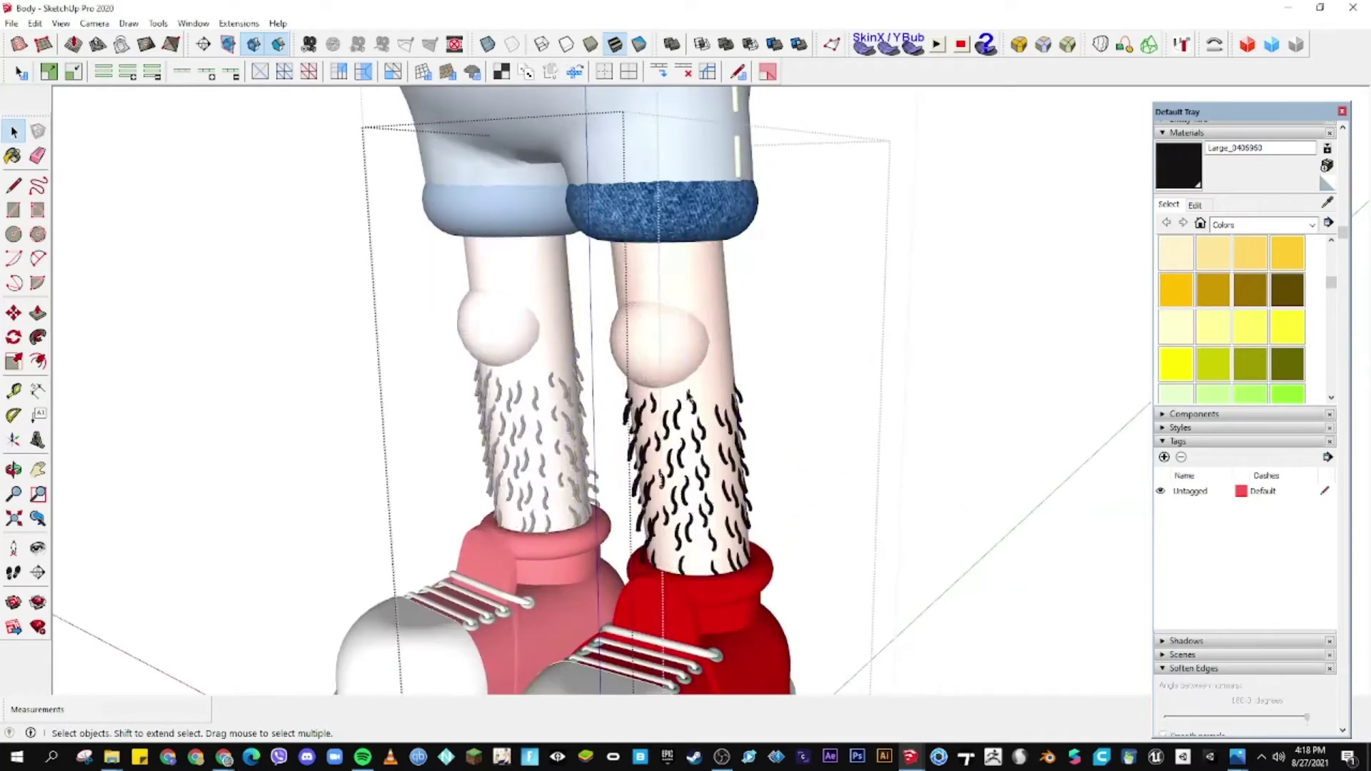
{"action": "scroll", "coordinate": [743, 443], "scroll_direction": "down", "scroll_amount": 2}
{"action": "key", "text": "Escape"}
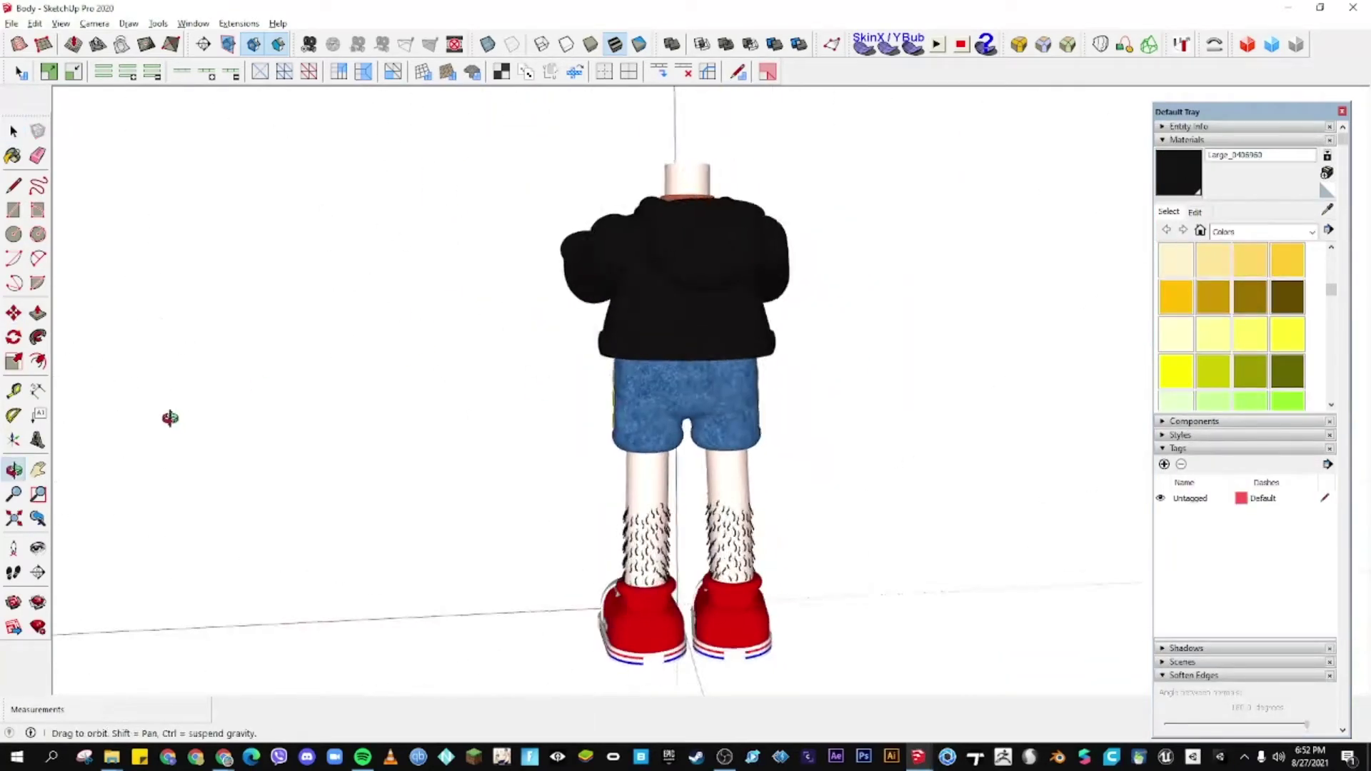
- Inside the hoodie group, draw a filled circular disc beside the hoodie
{"action": "left_click_drag", "start_coordinate": [754, 551], "coordinate": [779, 428]}
{"action": "key", "text": "space"}
{"action": "middle_click_drag", "start_coordinate": [778, 428], "coordinate": [798, 328]}
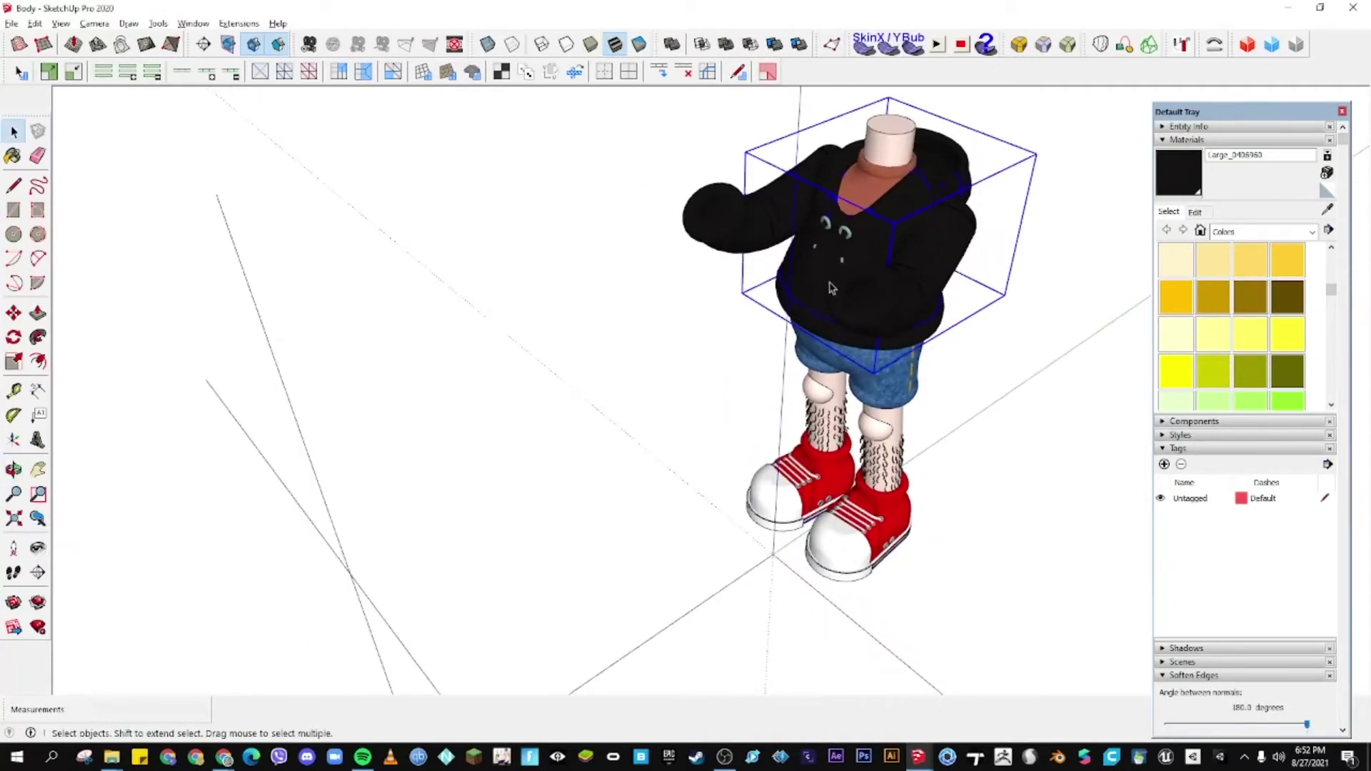
{"action": "scroll", "coordinate": [831, 288], "scroll_direction": "up", "scroll_amount": 2}
{"action": "double_click", "coordinate": [796, 330]}
{"action": "left_click_drag", "start_coordinate": [796, 331], "coordinate": [570, 361]}
{"action": "mouse_move", "coordinate": [570, 361]}
{"action": "middle_mouse_down"}
{"action": "mouse_move", "coordinate": [503, 379]}
{"action": "mouse_move", "coordinate": [762, 213]}
{"action": "middle_mouse_up"}
{"action": "left_click", "coordinate": [431, 455]}
- Import the NGMI logo image as a texture and anchor its first corner on the disc
{"action": "key", "text": "space"}
{"action": "scroll", "coordinate": [527, 496], "scroll_direction": "up", "scroll_amount": 2}
{"action": "left_click", "coordinate": [11, 24]}
{"action": "left_click", "coordinate": [43, 235]}
{"action": "key", "text": "Return"}
{"action": "left_click", "coordinate": [509, 477]}
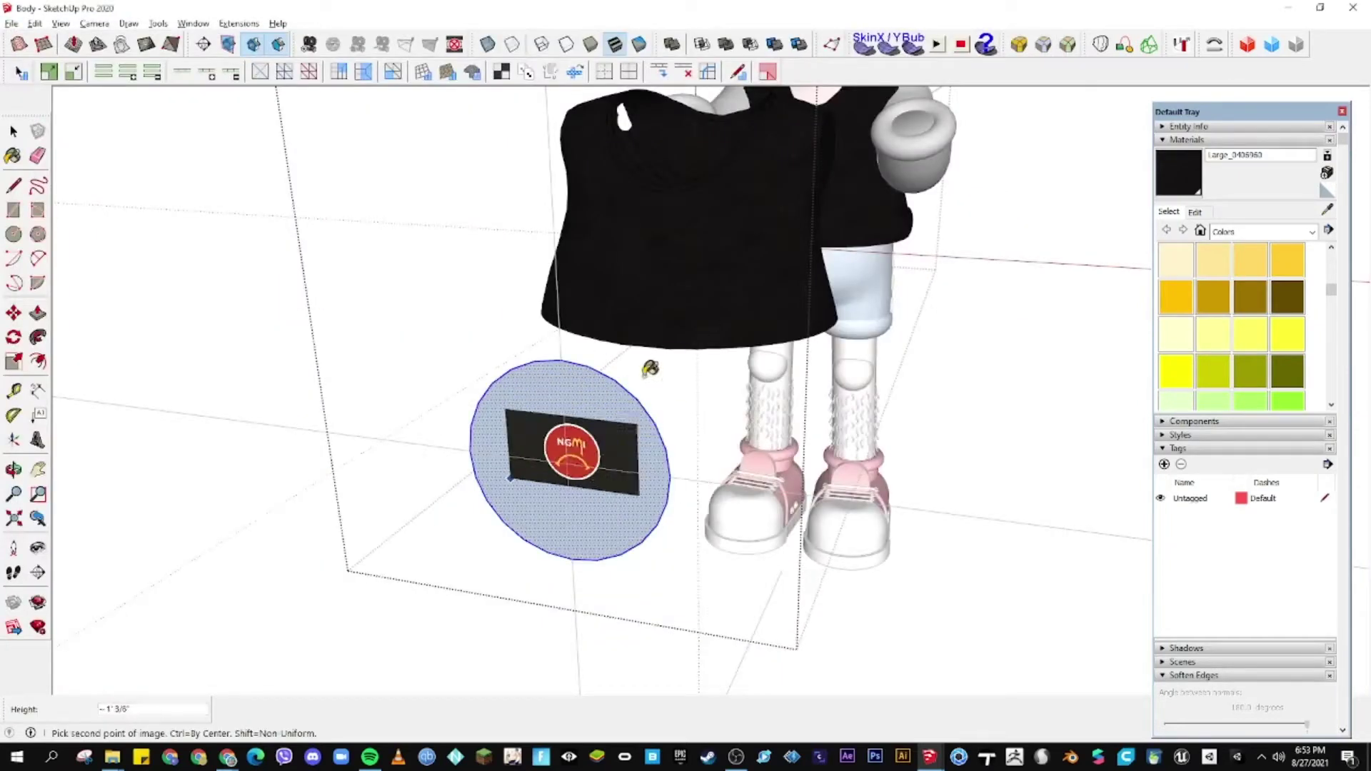
- Reposition and resize the NGMI texture so one logo is centred on the disc
{"action": "middle_click_drag", "start_coordinate": [1007, 336], "coordinate": [584, 357]}
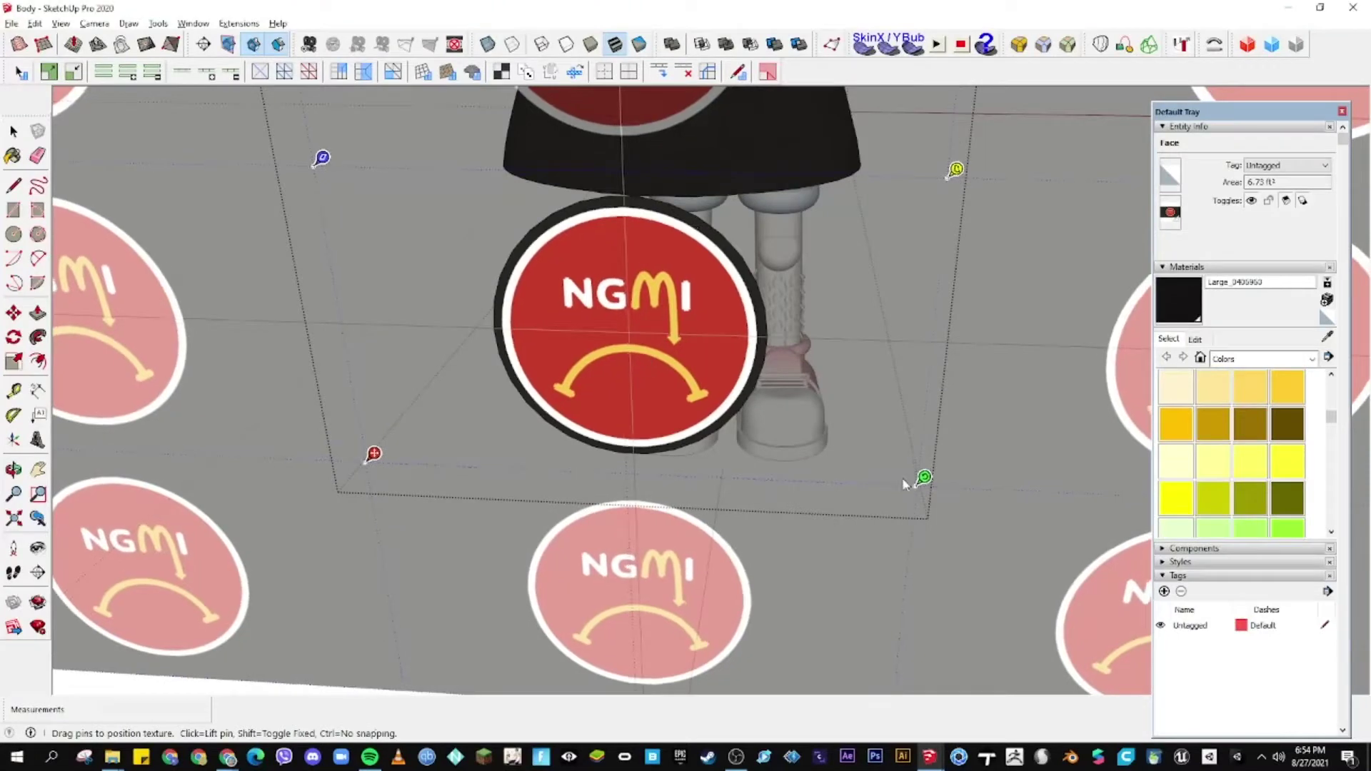
{"action": "left_click_drag", "start_coordinate": [650, 367], "coordinate": [684, 389]}
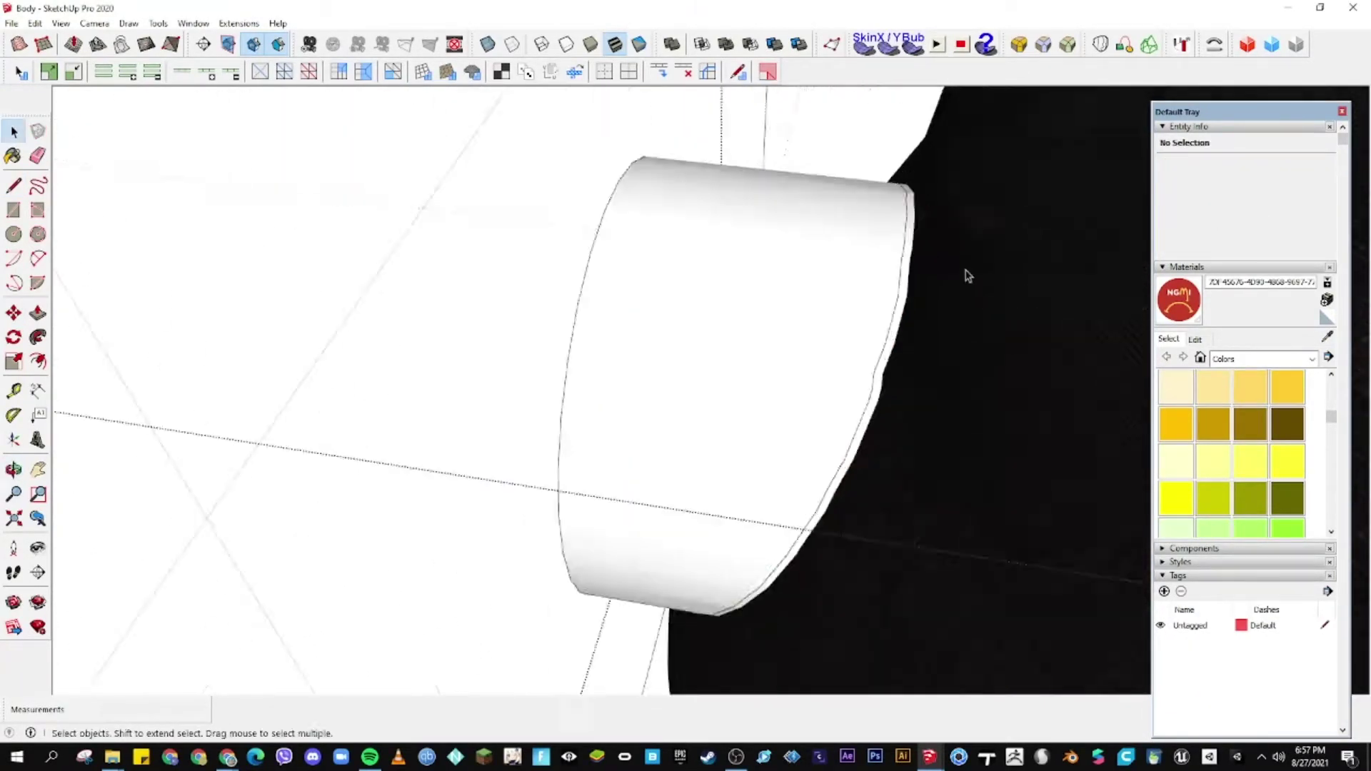
- Intersect the NGMI badge with the hoodie front, then place a hexagon copy into the cylinder's socket
{"action": "left_click", "coordinate": [1100, 446]}
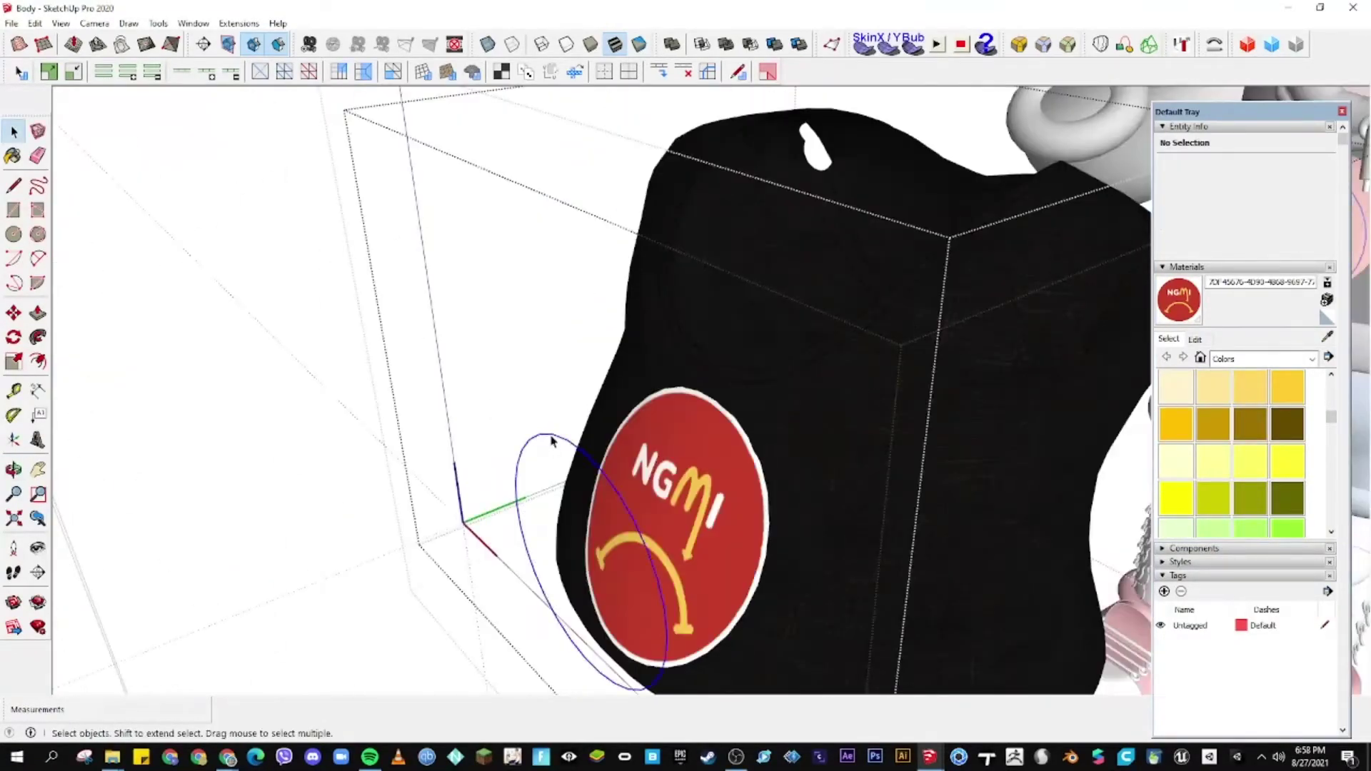
{"action": "scroll", "coordinate": [551, 441], "scroll_direction": "down", "scroll_amount": 5}
{"action": "middle_click_drag", "start_coordinate": [679, 456], "coordinate": [664, 422]}
{"action": "scroll", "coordinate": [665, 422], "scroll_direction": "up", "scroll_amount": 5}
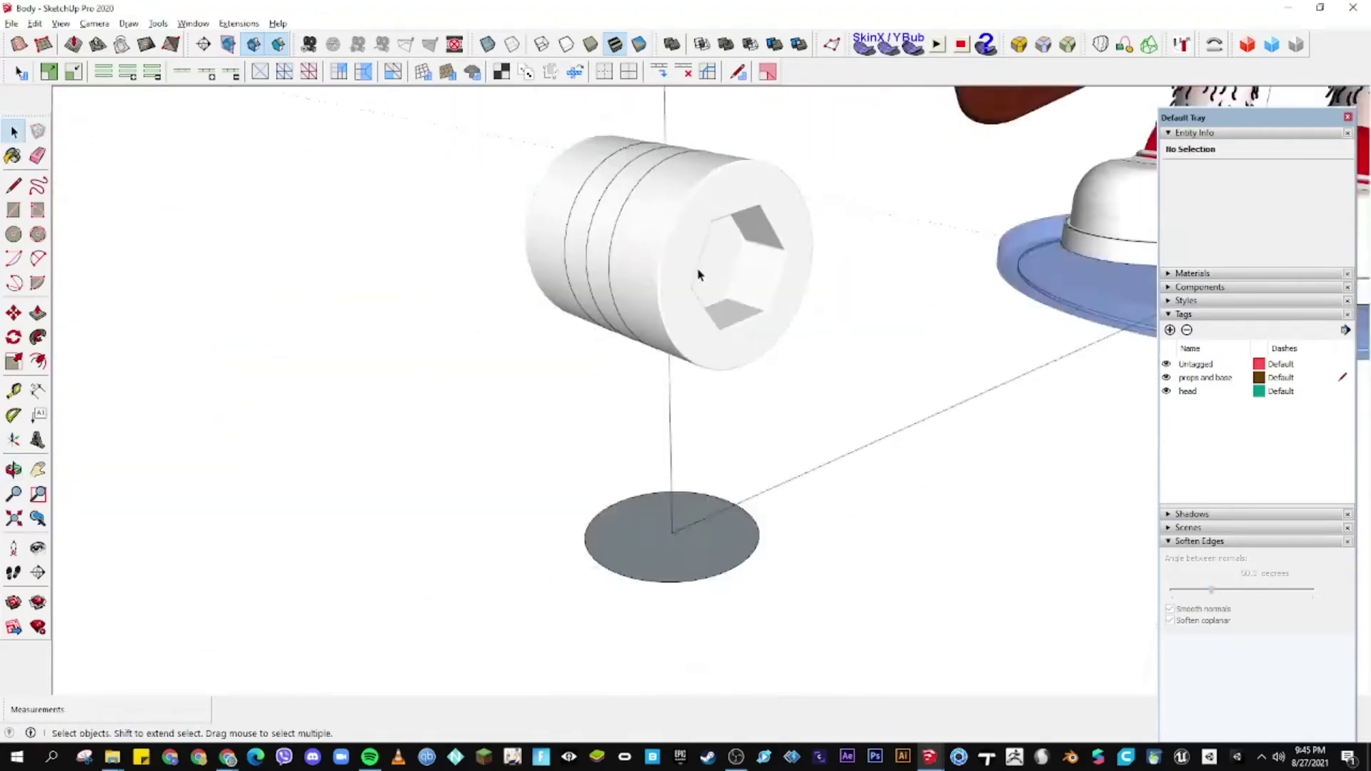
{"action": "left_click", "coordinate": [782, 392]}
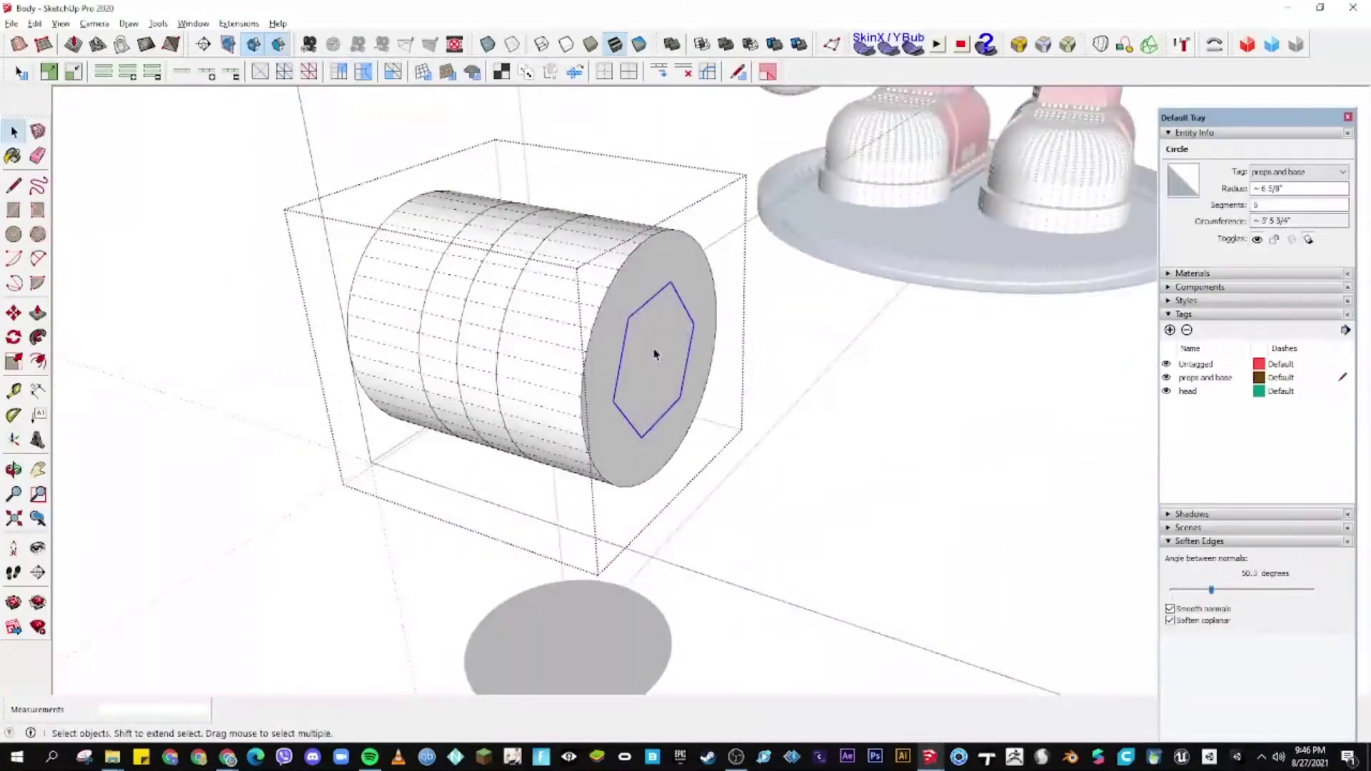
- Copy the hollow end's inner circle along the cylinder axis with Move
{"action": "mouse_move", "coordinate": [511, 382]}
{"action": "middle_mouse_down"}
{"action": "mouse_move", "coordinate": [736, 387]}
{"action": "mouse_move", "coordinate": [784, 453]}
{"action": "mouse_move", "coordinate": [975, 222]}
{"action": "middle_mouse_up"}
{"action": "mouse_move", "coordinate": [716, 474]}
{"action": "middle_mouse_down"}
{"action": "mouse_move", "coordinate": [810, 459]}
{"action": "mouse_move", "coordinate": [560, 315]}
{"action": "middle_mouse_up"}
{"action": "left_click", "coordinate": [545, 340]}
{"action": "key", "text": "m"}
{"action": "key", "text": "ctrl"}
{"action": "left_click", "coordinate": [607, 373]}
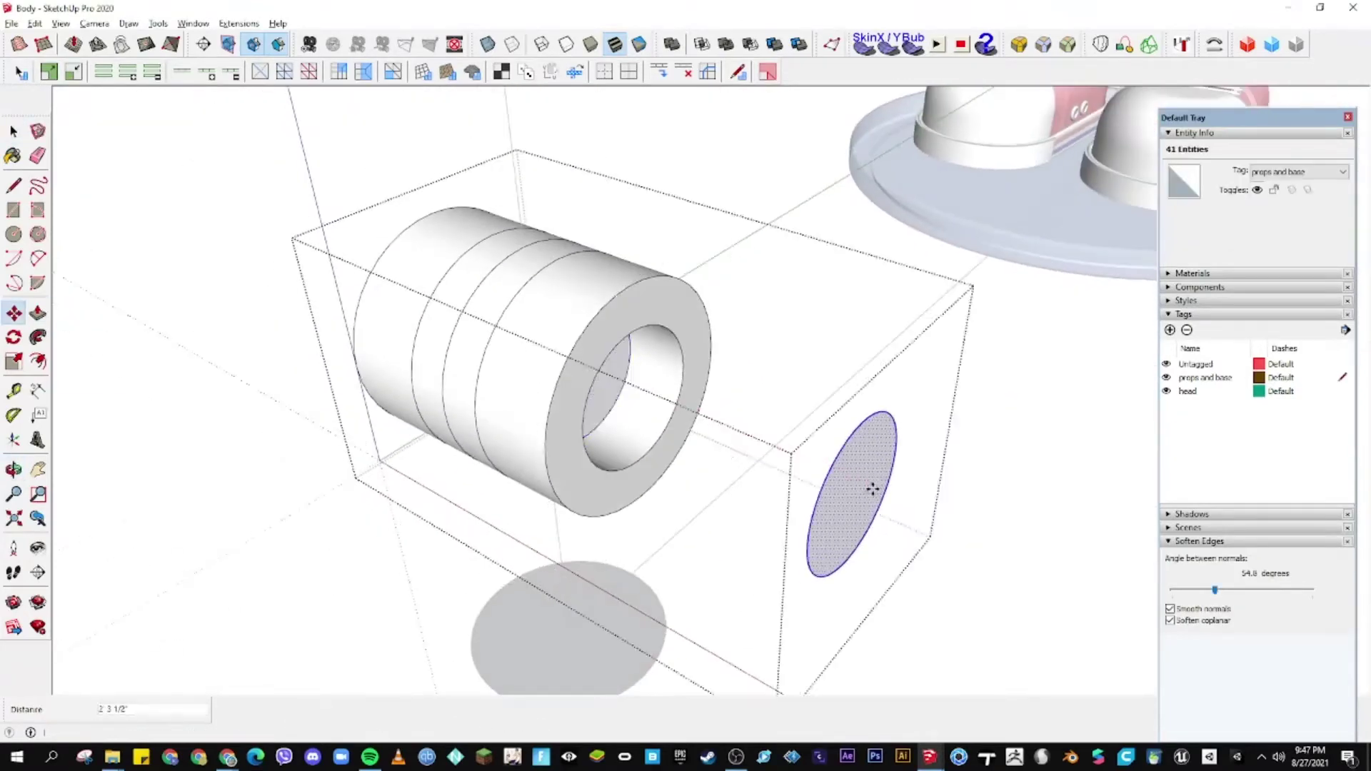
{"action": "left_click", "coordinate": [874, 492]}
{"action": "key", "text": "s"}
- Push/Pull the inner face into a hollow and stretch the circle along the red axis
{"action": "mouse_move", "coordinate": [750, 419]}
{"action": "middle_mouse_down"}
{"action": "mouse_move", "coordinate": [860, 444]}
{"action": "mouse_move", "coordinate": [554, 279]}
{"action": "mouse_move", "coordinate": [514, 298]}
{"action": "mouse_move", "coordinate": [556, 326]}
{"action": "middle_mouse_up"}
{"action": "key", "text": "m"}
{"action": "mouse_move", "coordinate": [792, 463]}
{"action": "middle_mouse_down"}
{"action": "mouse_move", "coordinate": [949, 291]}
{"action": "mouse_move", "coordinate": [857, 435]}
{"action": "mouse_move", "coordinate": [1126, 276]}
{"action": "mouse_move", "coordinate": [609, 457]}
{"action": "middle_mouse_up"}
{"action": "key", "text": "p"}
{"action": "left_click", "coordinate": [609, 457]}
{"action": "key", "text": "space"}
{"action": "scroll", "coordinate": [571, 421], "scroll_direction": "up", "scroll_amount": 6}
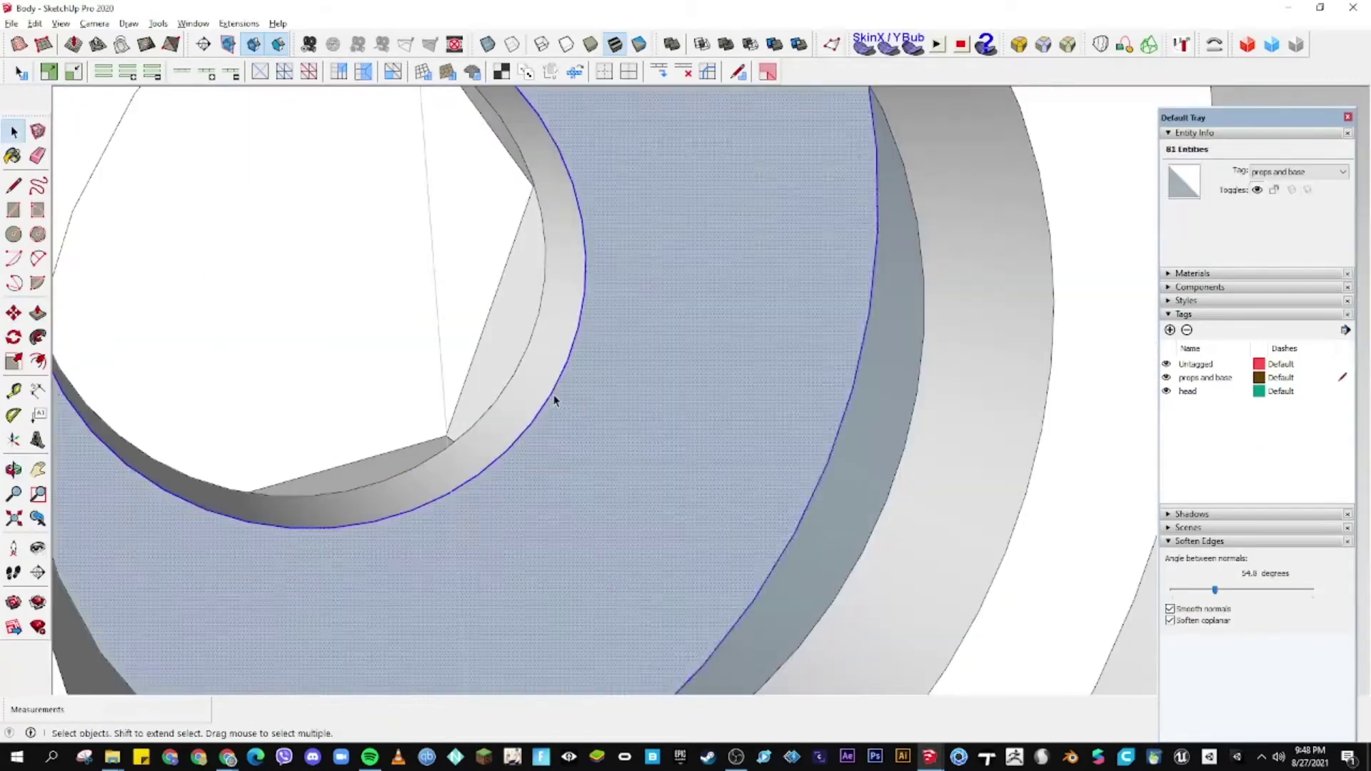
{"action": "scroll", "coordinate": [565, 407], "scroll_direction": "down", "scroll_amount": 5}
{"action": "left_click", "coordinate": [429, 453]}
{"action": "scroll", "coordinate": [760, 206], "scroll_direction": "up", "scroll_amount": 3}
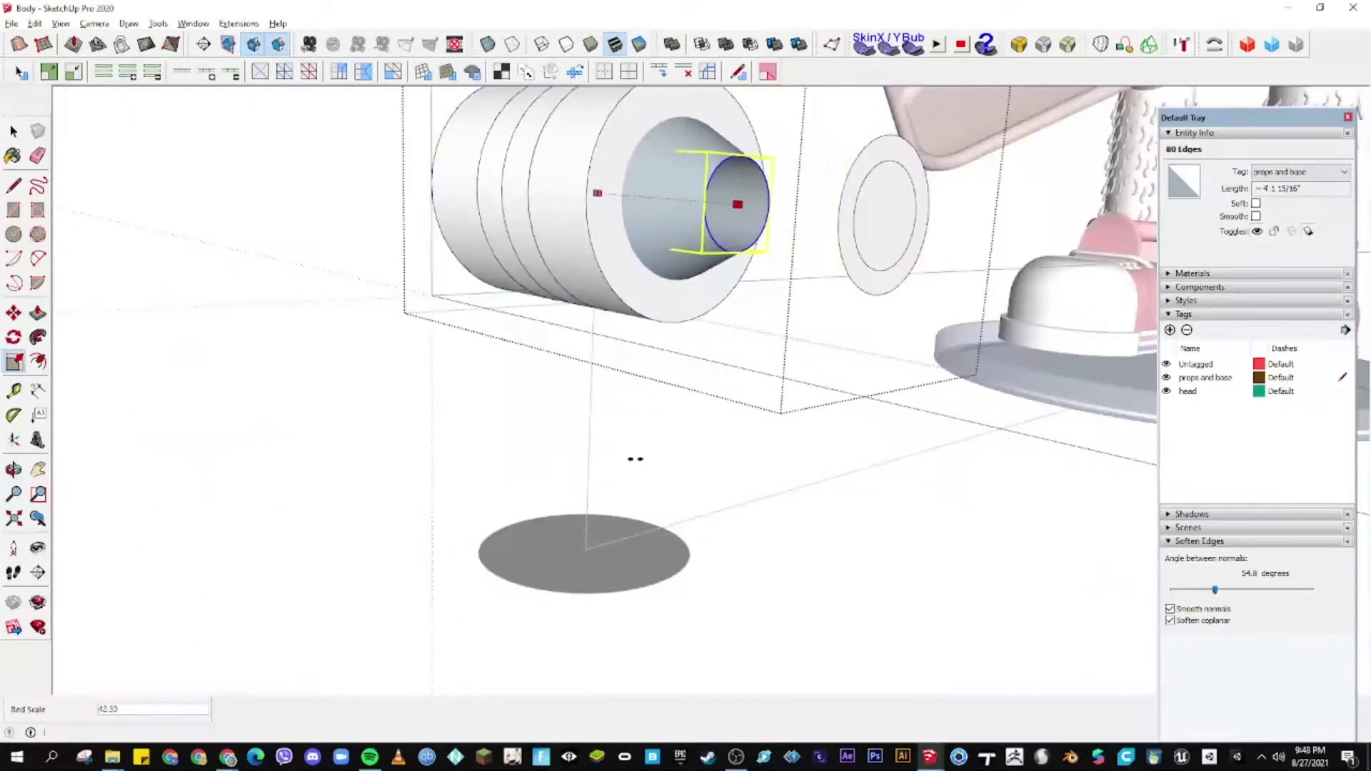
{"action": "left_click", "coordinate": [590, 393]}
- Orbit around the joint to inspect the hole and hexagonal socket
{"action": "middle_click_drag", "start_coordinate": [590, 393], "coordinate": [529, 261]}
{"action": "mouse_move", "coordinate": [562, 507]}
{"action": "middle_mouse_down"}
{"action": "mouse_move", "coordinate": [695, 389]}
{"action": "mouse_move", "coordinate": [568, 197]}
{"action": "middle_mouse_up"}
{"action": "middle_click_drag", "start_coordinate": [631, 529], "coordinate": [679, 312]}
{"action": "key", "text": "space"}
{"action": "scroll", "coordinate": [798, 423], "scroll_direction": "up", "scroll_amount": 5}
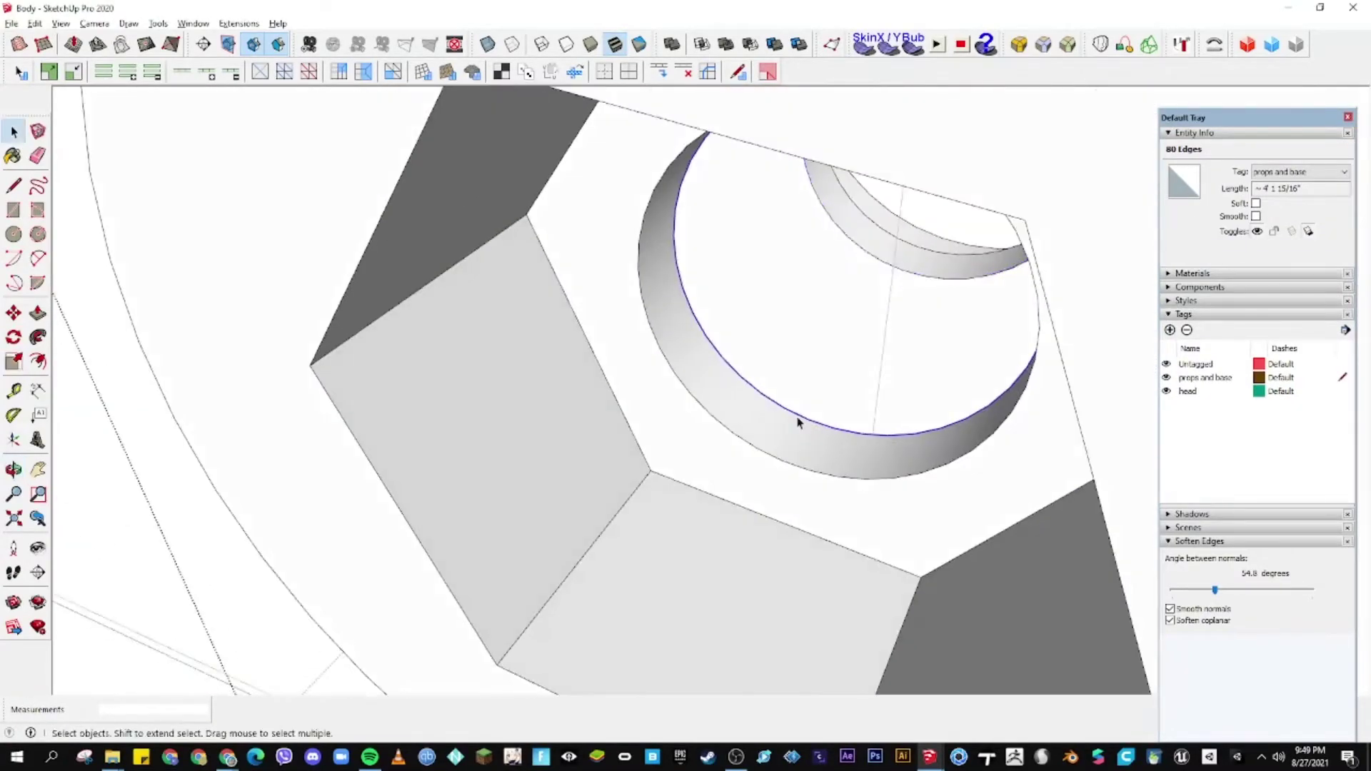
{"action": "mouse_move", "coordinate": [884, 259]}
{"action": "middle_mouse_down"}
{"action": "mouse_move", "coordinate": [872, 397]}
{"action": "mouse_move", "coordinate": [692, 443]}
{"action": "mouse_move", "coordinate": [658, 505]}
{"action": "mouse_move", "coordinate": [862, 368]}
{"action": "middle_mouse_up"}
{"action": "key", "text": "space"}
{"action": "scroll", "coordinate": [863, 368], "scroll_direction": "down", "scroll_amount": 5}
{"action": "mouse_move", "coordinate": [710, 352]}
{"action": "middle_mouse_down"}
{"action": "mouse_move", "coordinate": [621, 322]}
{"action": "mouse_move", "coordinate": [416, 397]}
{"action": "middle_mouse_up"}
{"action": "scroll", "coordinate": [621, 321], "scroll_direction": "up", "scroll_amount": 4}
{"action": "mouse_move", "coordinate": [600, 376]}
{"action": "middle_mouse_down"}
{"action": "mouse_move", "coordinate": [174, 437]}
{"action": "mouse_move", "coordinate": [297, 474]}
{"action": "middle_mouse_up"}
{"action": "scroll", "coordinate": [653, 386], "scroll_direction": "up", "scroll_amount": 3}
- Erase stray edges, then select the cylinder's band face and the hex shaft surface
{"action": "key", "text": "e"}
{"action": "mouse_move", "coordinate": [653, 386]}
{"action": "middle_mouse_down"}
{"action": "mouse_move", "coordinate": [727, 327]}
{"action": "mouse_move", "coordinate": [691, 413]}
{"action": "mouse_move", "coordinate": [861, 348]}
{"action": "middle_mouse_up"}
{"action": "key", "text": "space"}
{"action": "left_click", "coordinate": [726, 327]}
{"action": "scroll", "coordinate": [861, 348], "scroll_direction": "down", "scroll_amount": 3}
{"action": "scroll", "coordinate": [747, 364], "scroll_direction": "up", "scroll_amount": 5}
{"action": "key", "text": "space"}
{"action": "left_click", "coordinate": [747, 365]}
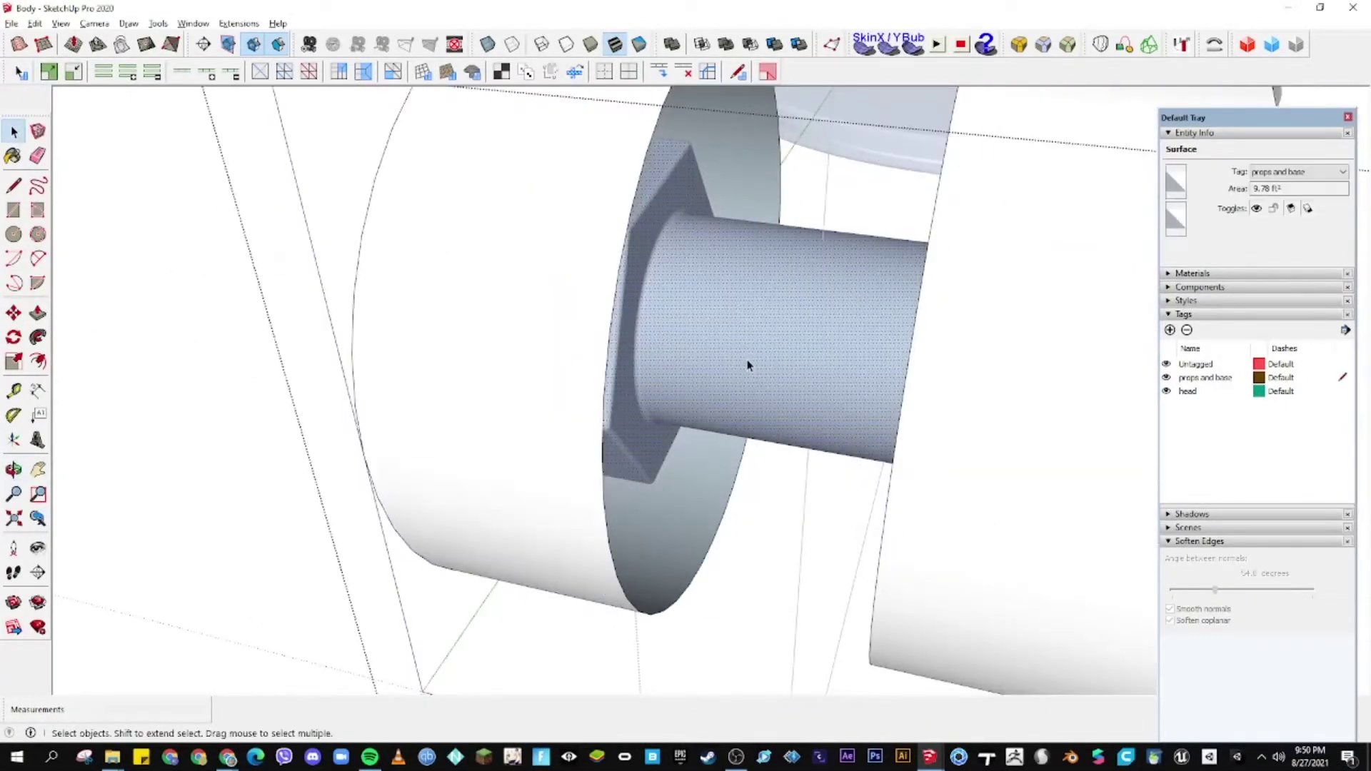
- Select all geometry in the group, check its context menu, then clear the selection
{"action": "middle_click_drag", "start_coordinate": [747, 364], "coordinate": [720, 330]}
{"action": "mouse_move", "coordinate": [817, 330]}
{"action": "middle_mouse_down"}
{"action": "mouse_move", "coordinate": [431, 245]}
{"action": "mouse_move", "coordinate": [985, 404]}
{"action": "middle_mouse_up"}
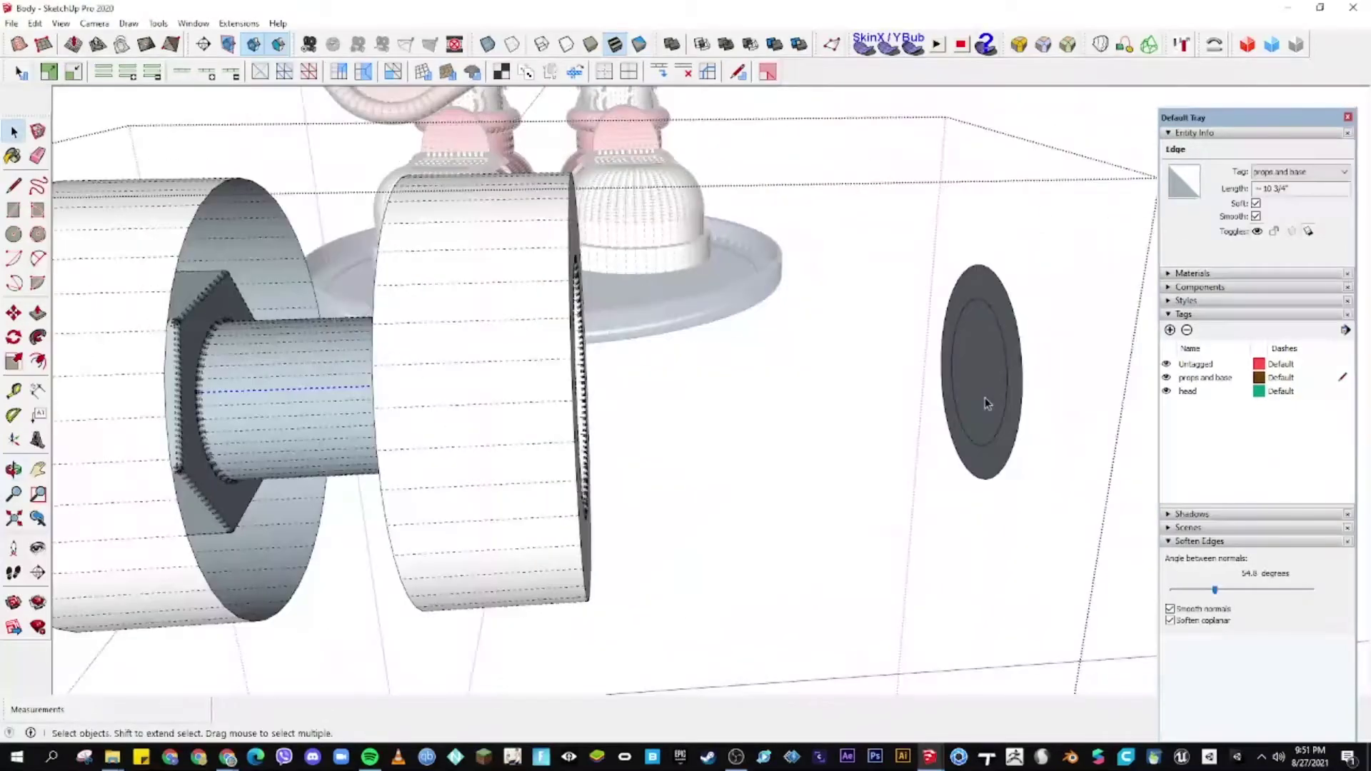
{"action": "mouse_move", "coordinate": [388, 349]}
{"action": "middle_mouse_down"}
{"action": "mouse_move", "coordinate": [1087, 279]}
{"action": "mouse_move", "coordinate": [643, 321]}
{"action": "mouse_move", "coordinate": [527, 315]}
{"action": "mouse_move", "coordinate": [789, 297]}
{"action": "mouse_move", "coordinate": [852, 359]}
{"action": "middle_mouse_up"}
{"action": "key", "text": "l"}
{"action": "key", "text": "e"}
{"action": "key", "text": "space"}
{"action": "key", "text": "ctrl+a"}
{"action": "right_click", "coordinate": [789, 297]}
{"action": "right_click", "coordinate": [852, 359]}
{"action": "key", "text": "ctrl+t"}
{"action": "mouse_move", "coordinate": [862, 425]}
{"action": "middle_mouse_down"}
{"action": "mouse_move", "coordinate": [674, 235]}
{"action": "mouse_move", "coordinate": [584, 268]}
{"action": "mouse_move", "coordinate": [811, 297]}
{"action": "mouse_move", "coordinate": [668, 183]}
{"action": "mouse_move", "coordinate": [842, 271]}
{"action": "middle_mouse_up"}
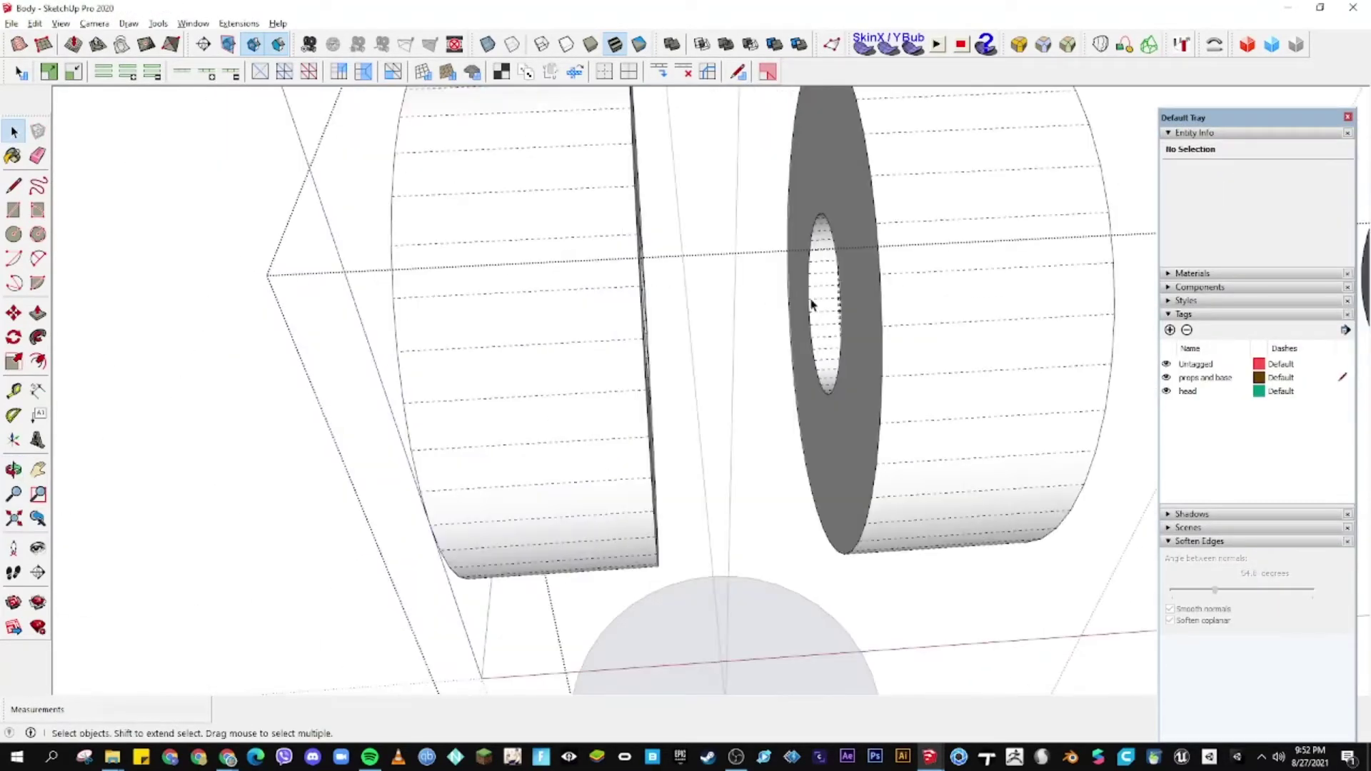
- Round the joint ring's edges with Round Corners
{"action": "triple_click", "coordinate": [812, 297]}
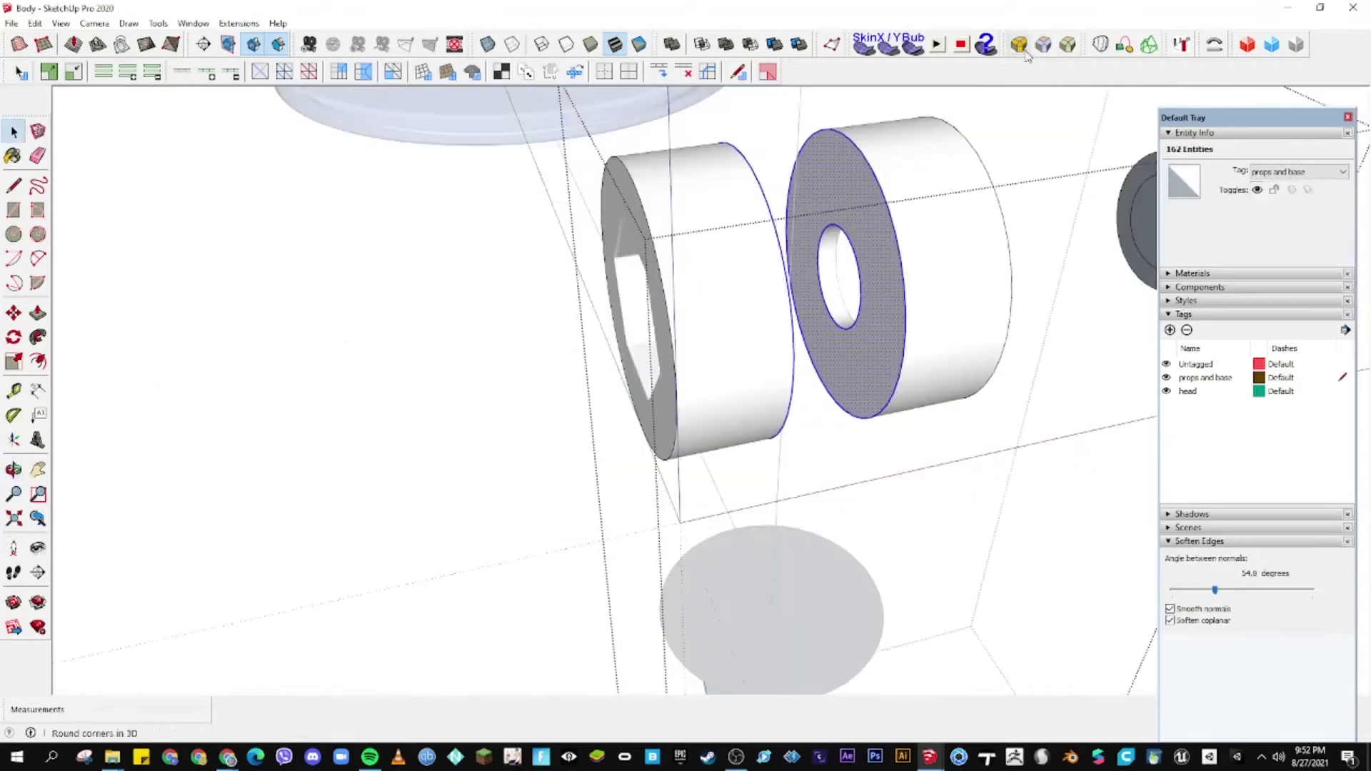
{"action": "left_click", "coordinate": [1019, 45]}
{"action": "left_click", "coordinate": [710, 392]}
{"action": "mouse_move", "coordinate": [711, 392]}
{"action": "middle_mouse_down"}
{"action": "mouse_move", "coordinate": [504, 350]}
{"action": "mouse_move", "coordinate": [599, 345]}
{"action": "mouse_move", "coordinate": [642, 207]}
{"action": "middle_mouse_up"}
{"action": "middle_click_drag", "start_coordinate": [730, 219], "coordinate": [928, 279]}
{"action": "scroll", "coordinate": [643, 343], "scroll_direction": "up", "scroll_amount": 5}
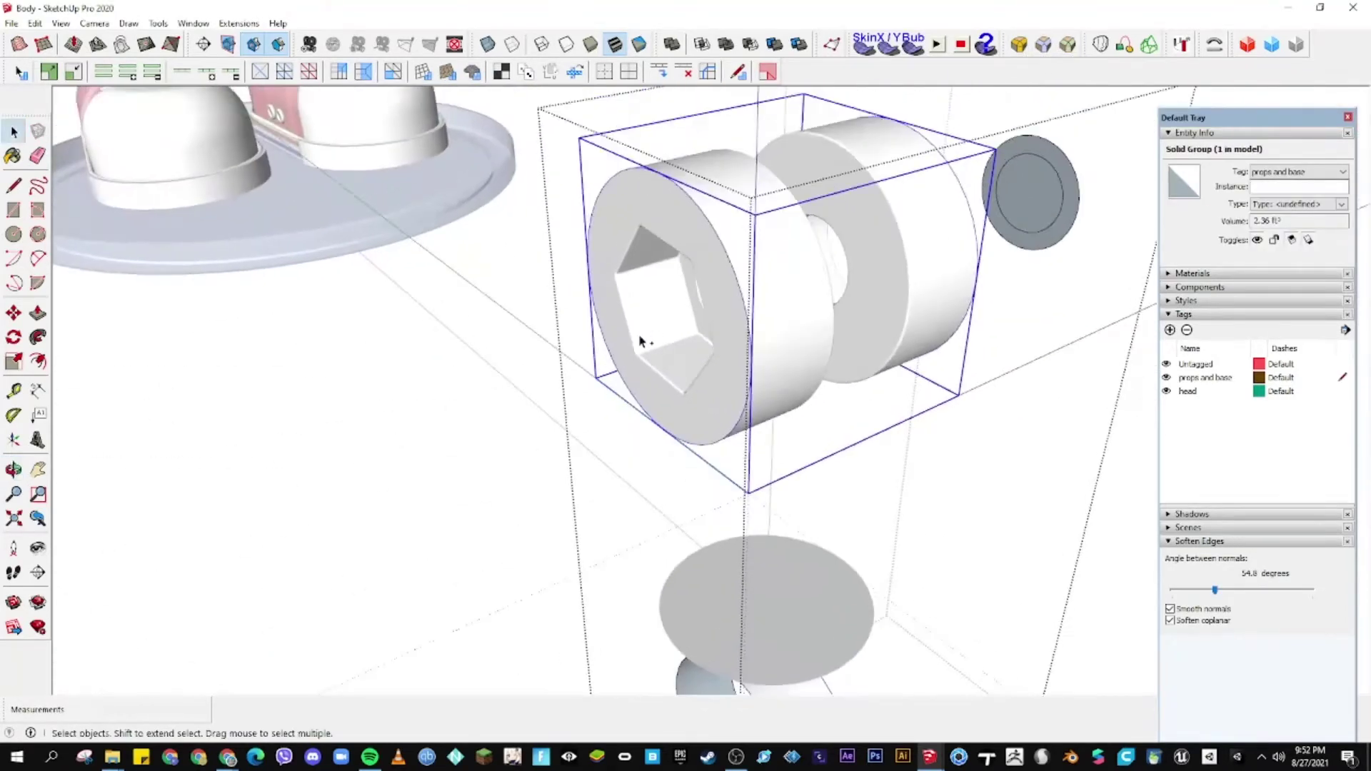
{"action": "scroll", "coordinate": [692, 274], "scroll_direction": "up", "scroll_amount": 3}
- Move a copy of the hex plate out, select its inner circle, and close the group
{"action": "key", "text": "m"}
{"action": "left_click", "coordinate": [326, 392]}
{"action": "key", "text": "space"}
{"action": "scroll", "coordinate": [500, 343], "scroll_direction": "down", "scroll_amount": 5}
{"action": "scroll", "coordinate": [619, 297], "scroll_direction": "up", "scroll_amount": 5}
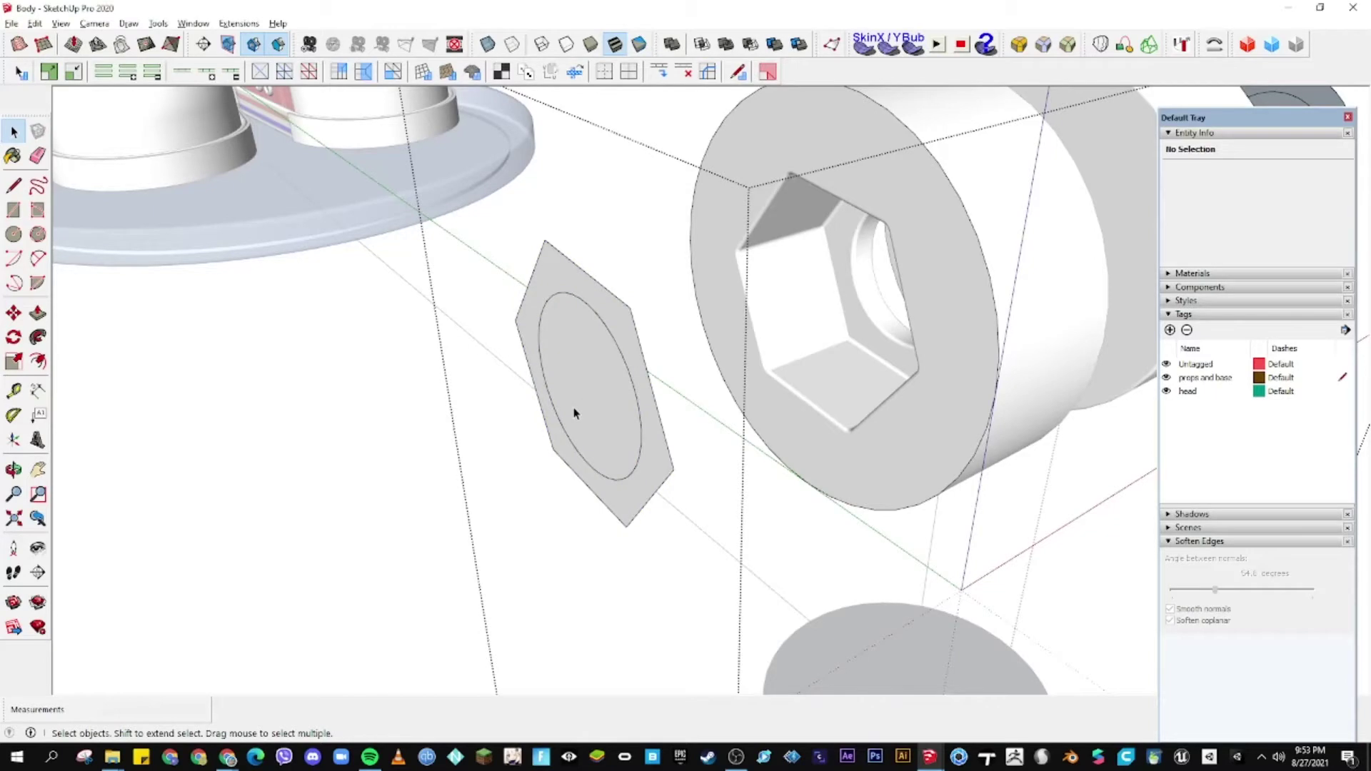
{"action": "middle_click_drag", "start_coordinate": [562, 404], "coordinate": [626, 371]}
{"action": "left_click", "coordinate": [626, 371]}
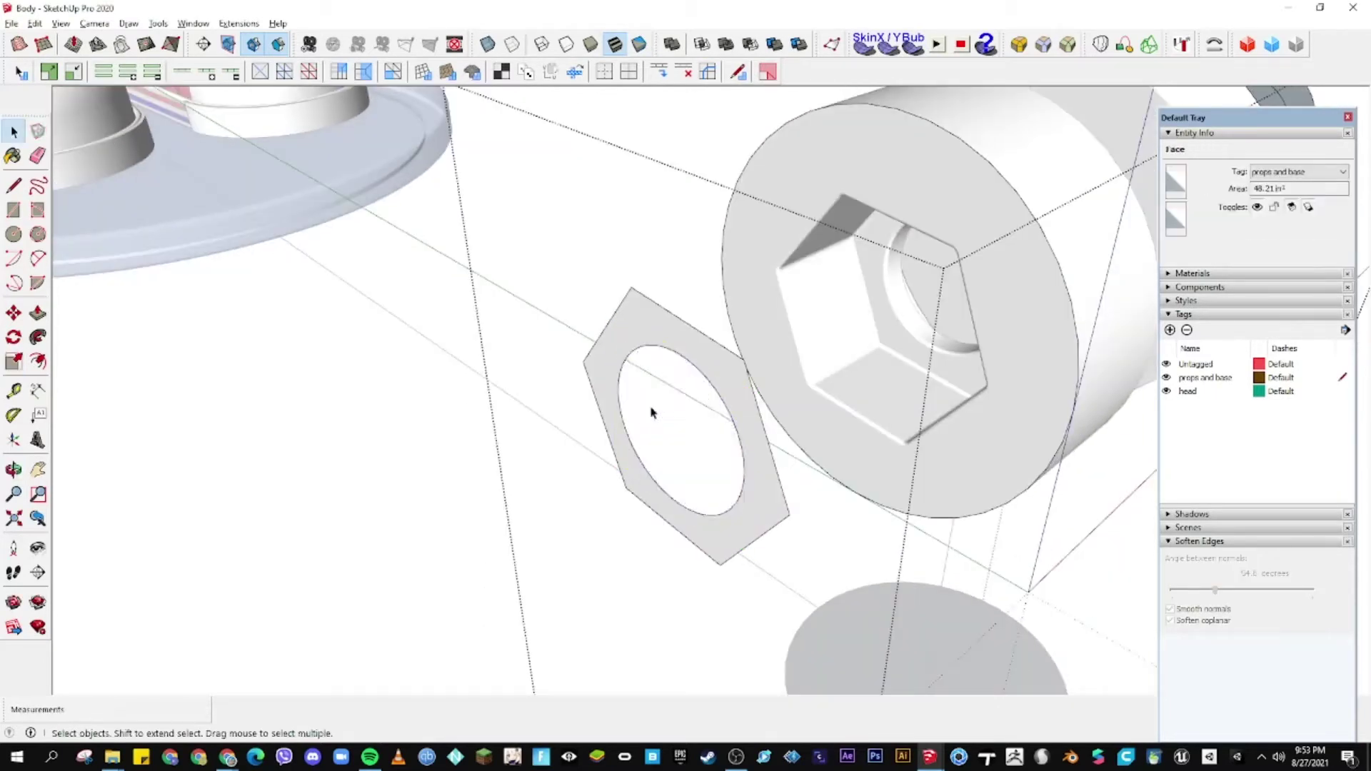
{"action": "scroll", "coordinate": [640, 334], "scroll_direction": "down", "scroll_amount": 5}
{"action": "key", "text": "Escape"}
{"action": "scroll", "coordinate": [673, 426], "scroll_direction": "up", "scroll_amount": 3}
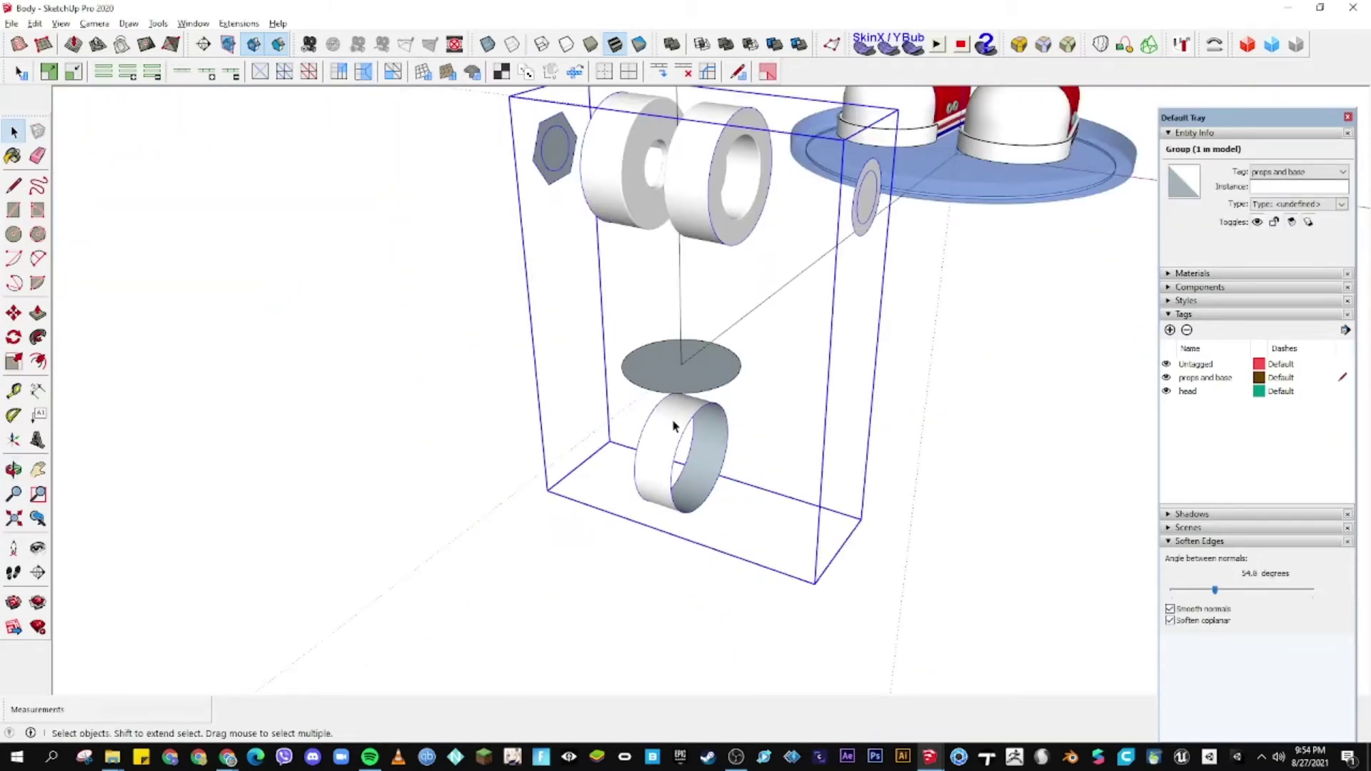
- Rotate-copy the slanted edge 23 times around the grey disc
{"action": "scroll", "coordinate": [700, 278], "scroll_direction": "down", "scroll_amount": 2}
{"action": "scroll", "coordinate": [700, 279], "scroll_direction": "up", "scroll_amount": 5}
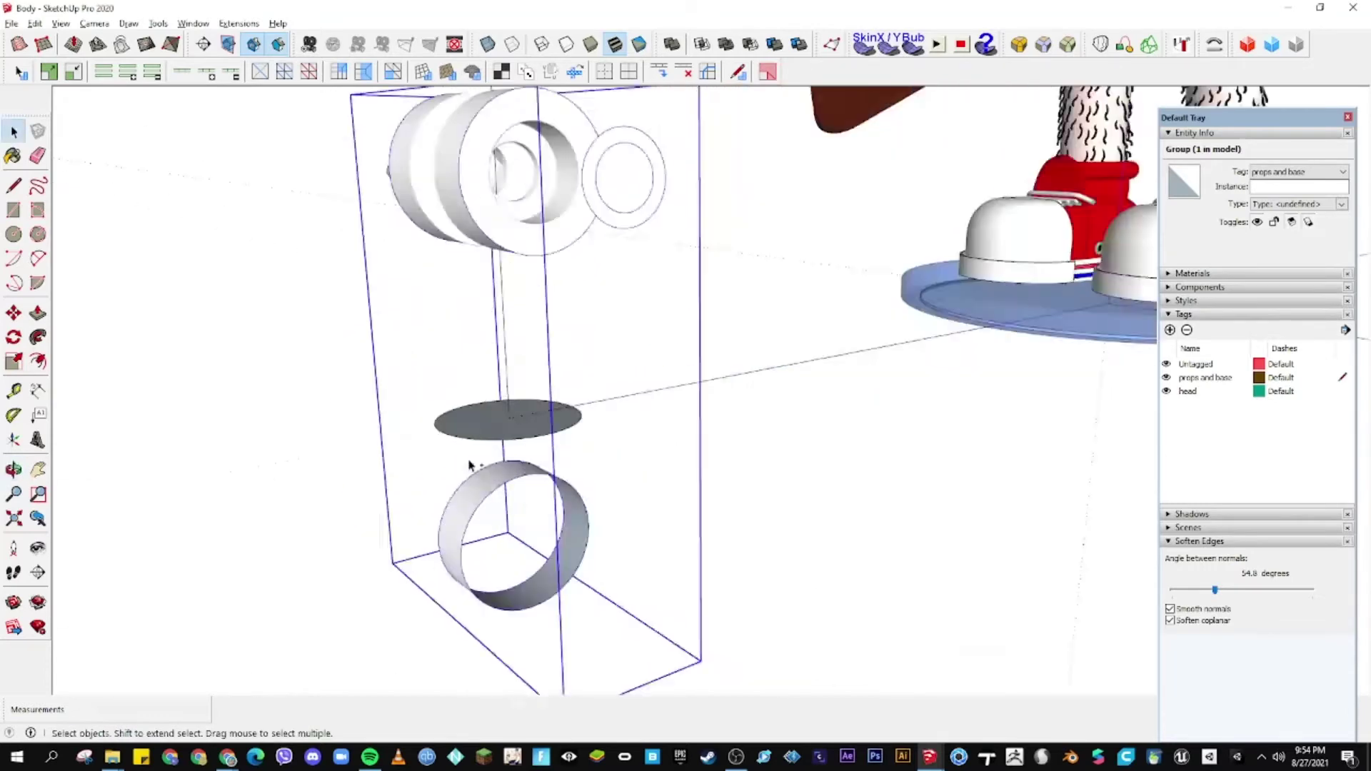
{"action": "double_click", "coordinate": [698, 352]}
{"action": "key", "text": "m"}
{"action": "key", "text": "ctrl"}
{"action": "left_click", "coordinate": [676, 385]}
{"action": "key", "text": "space"}
{"action": "left_click", "coordinate": [622, 392]}
{"action": "scroll", "coordinate": [603, 500], "scroll_direction": "up", "scroll_amount": 5}
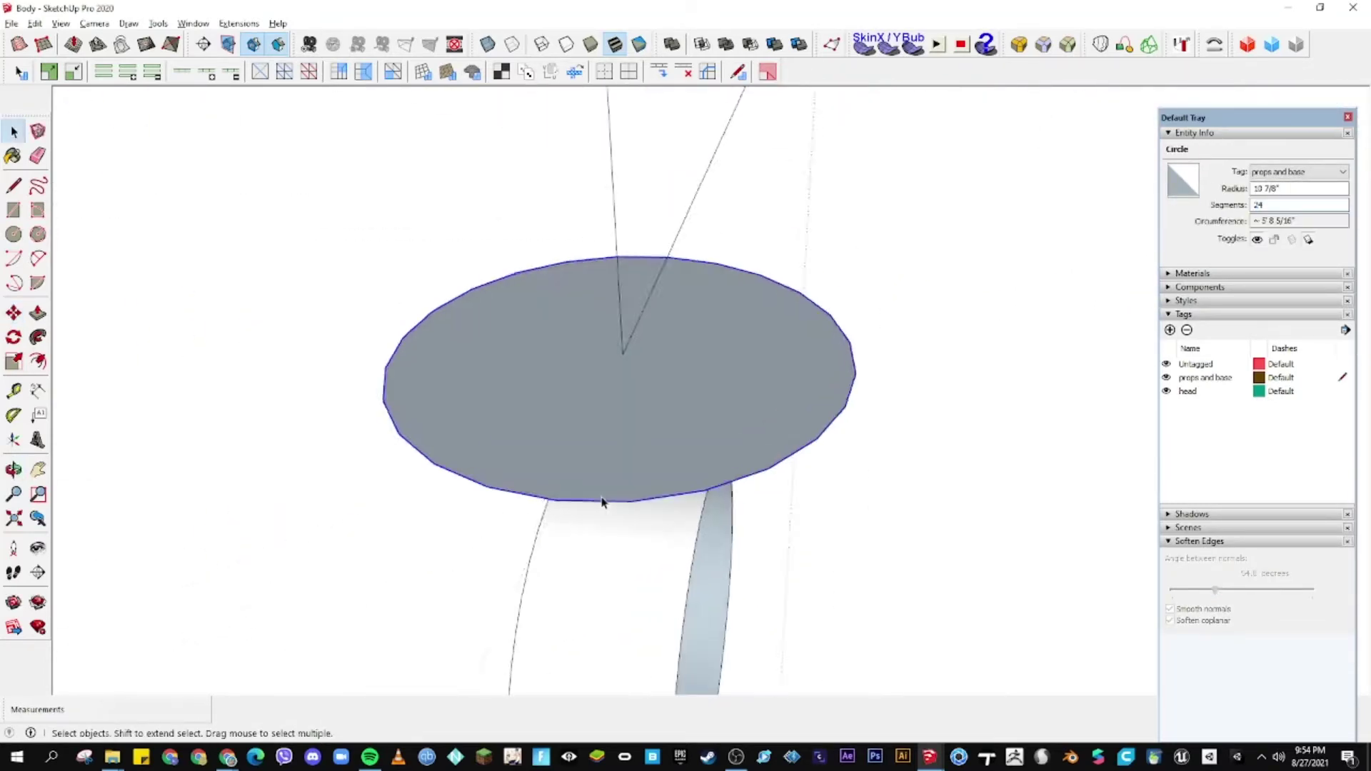
{"action": "key", "text": "l"}
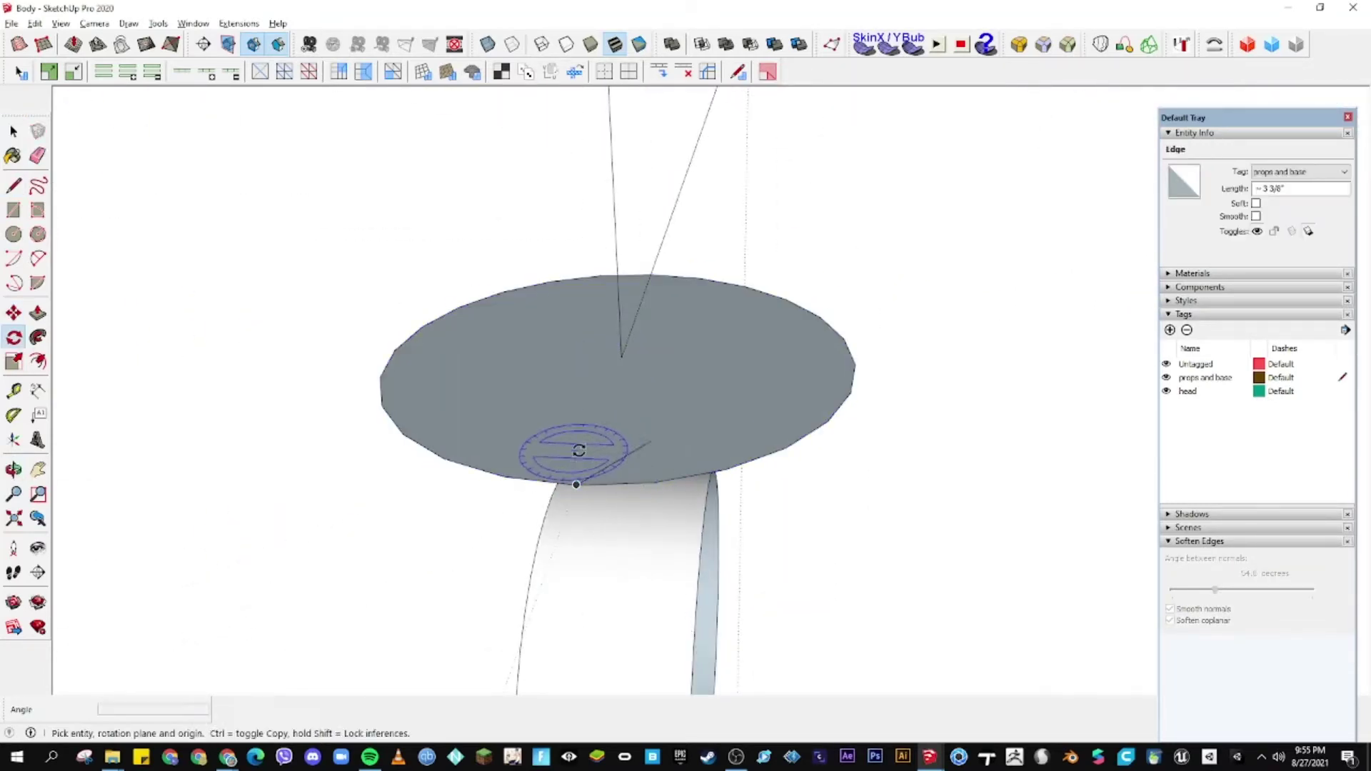
{"action": "middle_click_drag", "start_coordinate": [588, 447], "coordinate": [582, 401]}
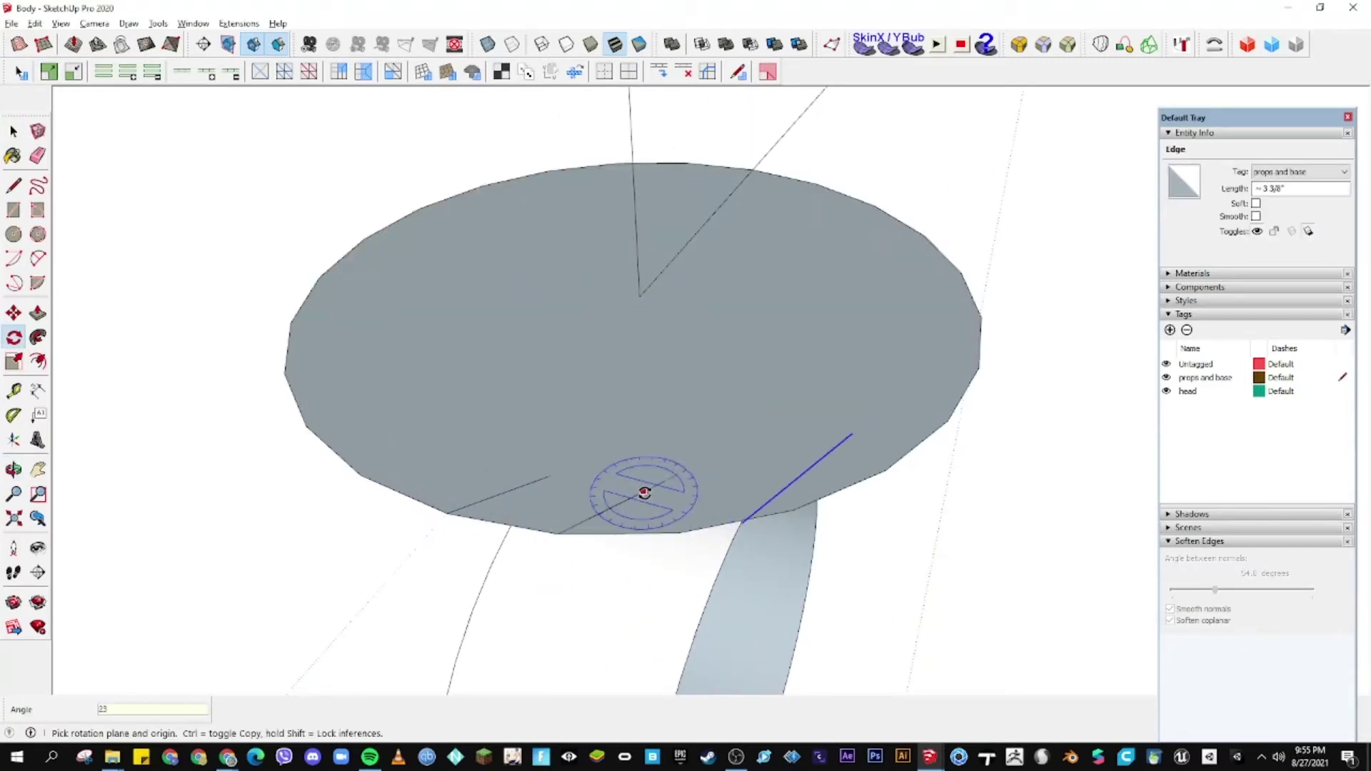
{"action": "type", "text": "-23"}
{"action": "key", "text": "Return"}
{"action": "key", "text": "space"}
{"action": "scroll", "coordinate": [739, 323], "scroll_direction": "down", "scroll_amount": 5}
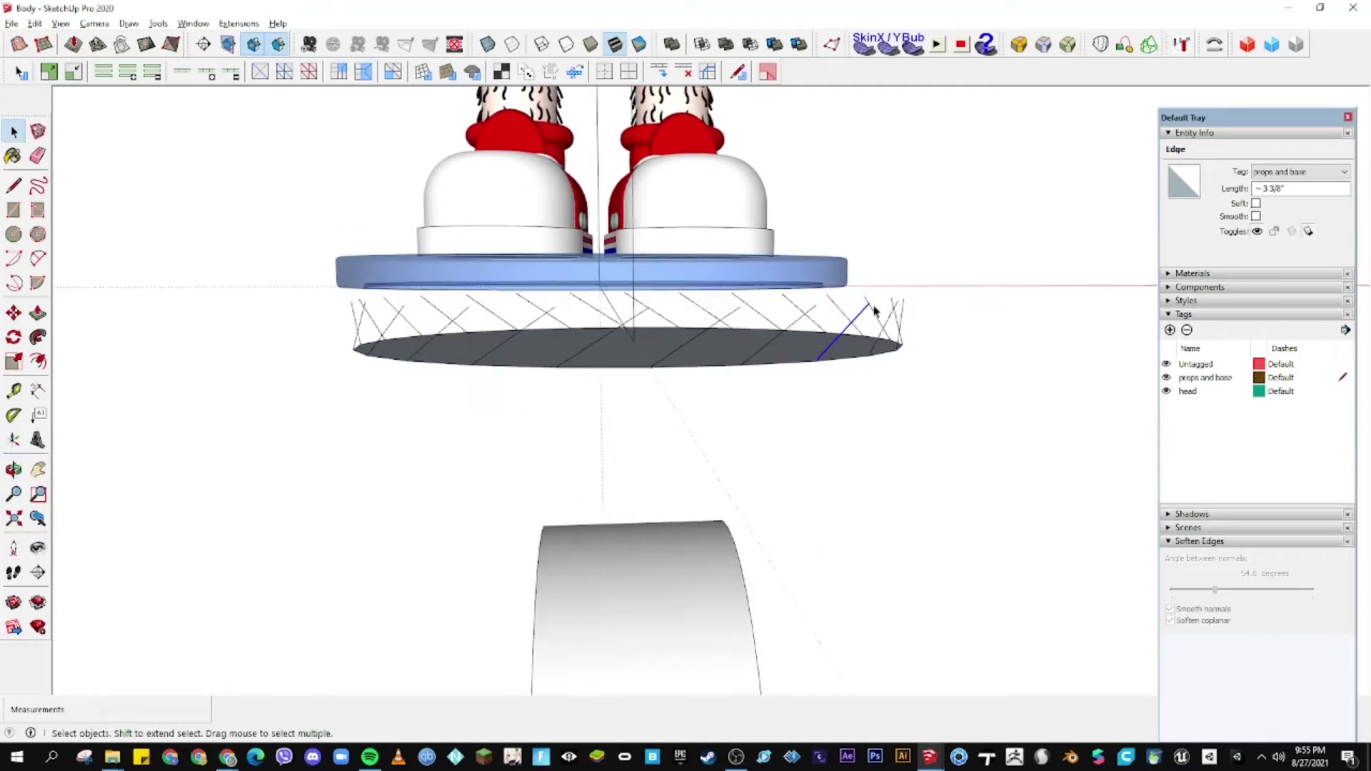
- Stack 23 upward copies of the slanted-edge ring to form the spiral thread
{"action": "key", "text": "m"}
{"action": "scroll", "coordinate": [715, 400], "scroll_direction": "up", "scroll_amount": 2}
{"action": "key", "text": "ctrl"}
{"action": "left_click", "coordinate": [645, 412]}
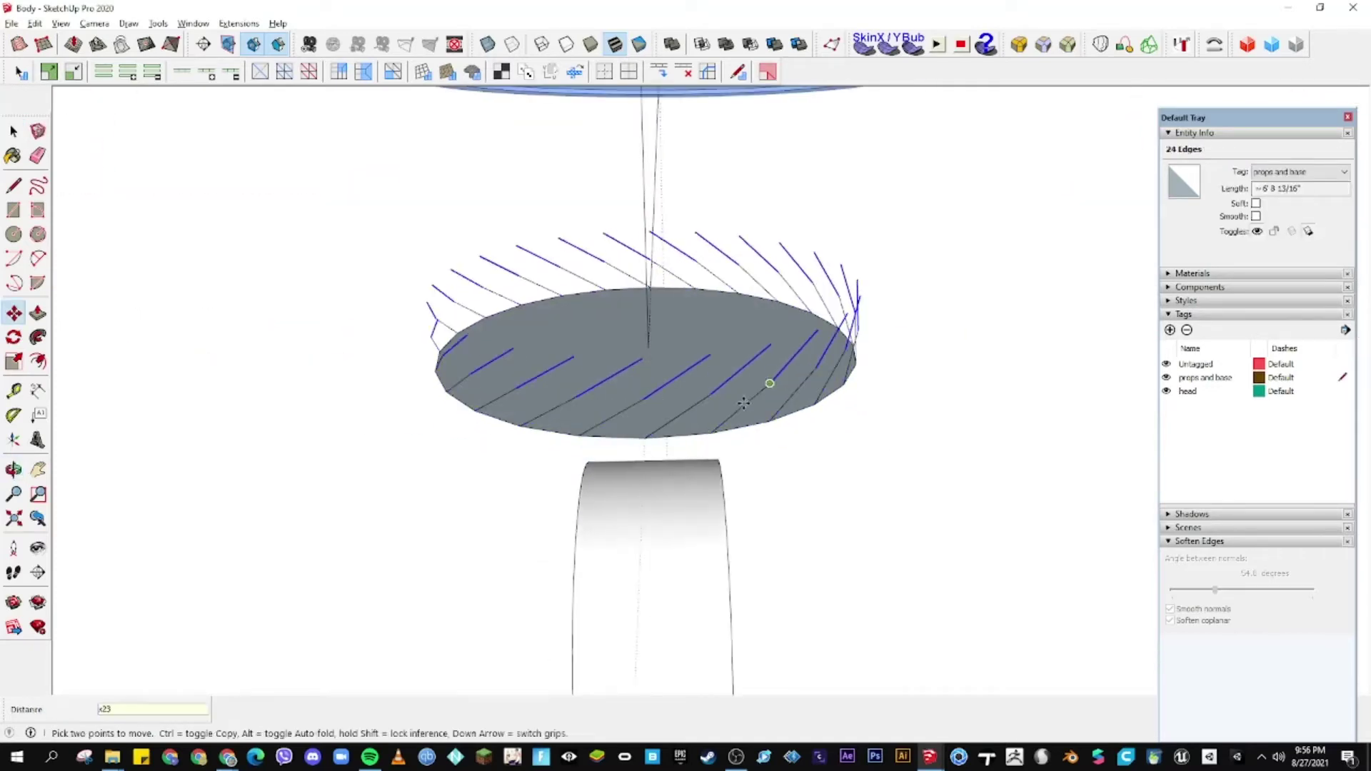
{"action": "key", "text": "Return"}
{"action": "key", "text": "space"}
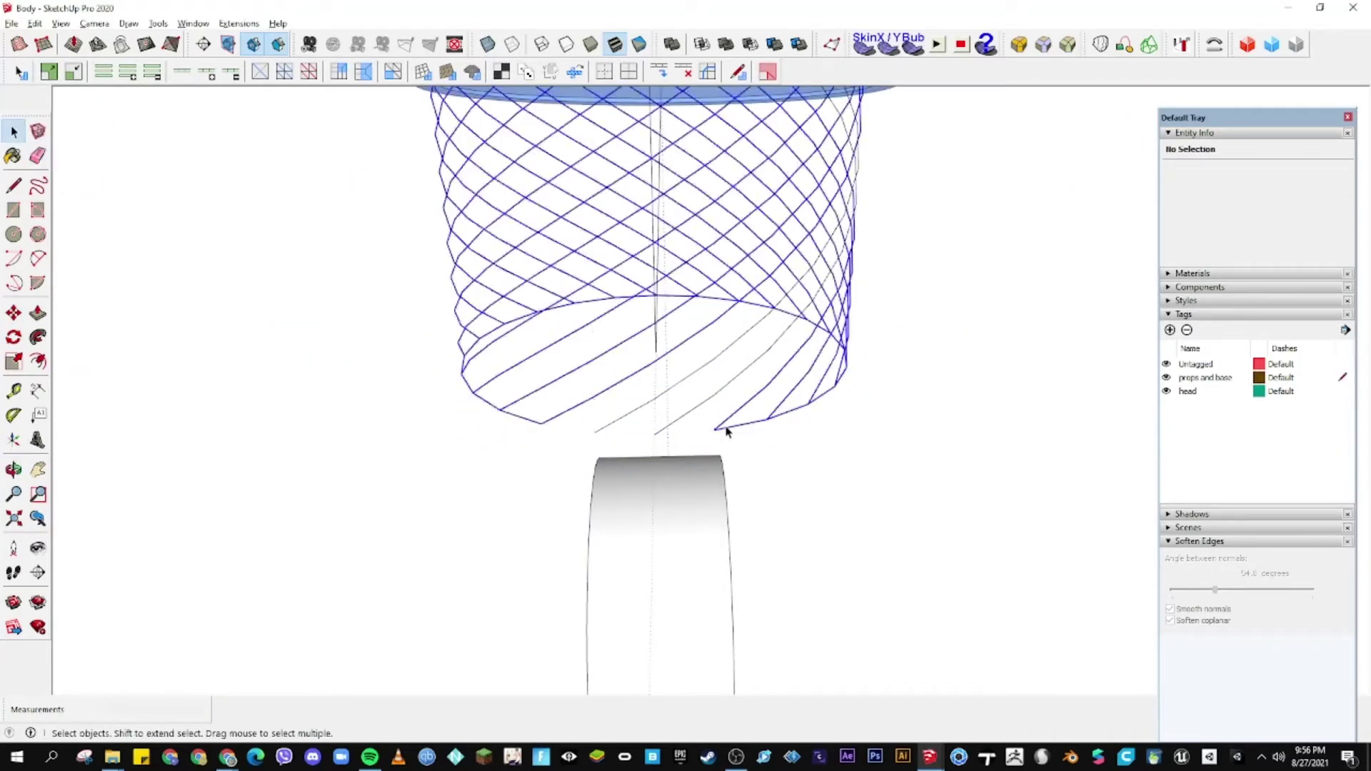
{"action": "left_click", "coordinate": [677, 427]}
{"action": "scroll", "coordinate": [677, 427], "scroll_direction": "down", "scroll_amount": 5}
{"action": "middle_click_drag", "start_coordinate": [677, 427], "coordinate": [771, 315]}
{"action": "scroll", "coordinate": [821, 464], "scroll_direction": "up", "scroll_amount": 3}
{"action": "key", "text": "m"}
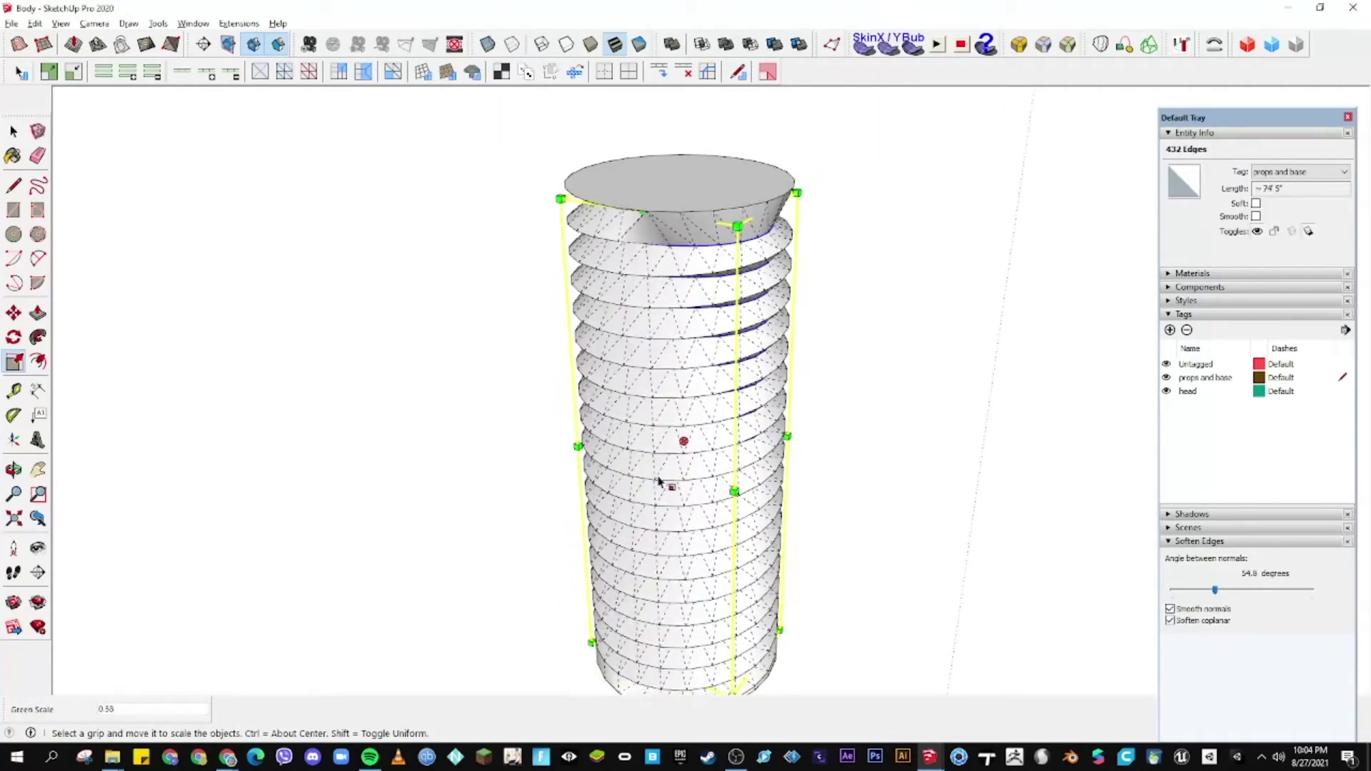
{"action": "middle_click_drag", "start_coordinate": [652, 483], "coordinate": [337, 496]}
- Select the screw's top face and start a line across the hex nut
{"action": "scroll", "coordinate": [667, 304], "scroll_direction": "up", "scroll_amount": 5}
{"action": "double_click", "coordinate": [667, 304]}
{"action": "key", "text": "m"}
{"action": "key", "text": "space"}
{"action": "middle_click_drag", "start_coordinate": [654, 462], "coordinate": [560, 649]}
{"action": "scroll", "coordinate": [582, 545], "scroll_direction": "down", "scroll_amount": 3}
{"action": "scroll", "coordinate": [675, 478], "scroll_direction": "down", "scroll_amount": 2}
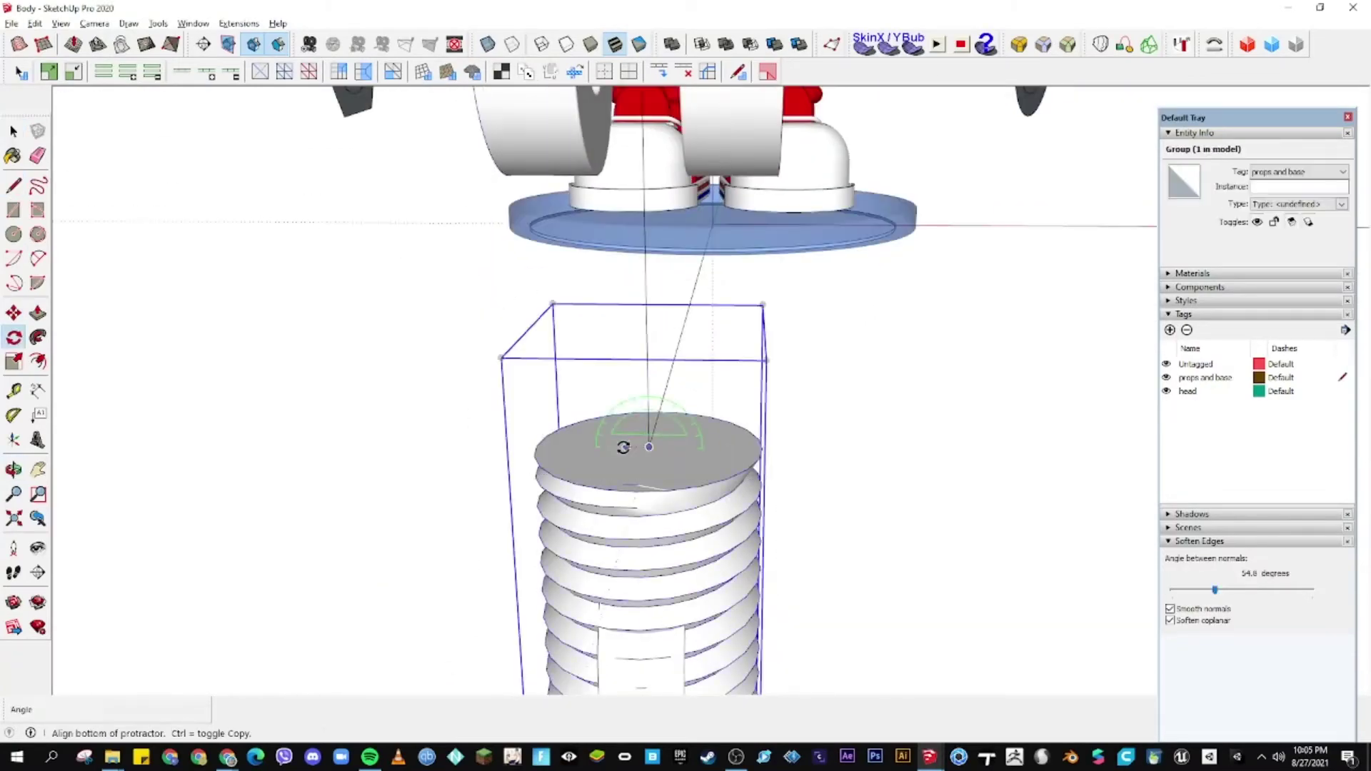
{"action": "middle_click_drag", "start_coordinate": [623, 448], "coordinate": [796, 496]}
{"action": "key", "text": "l"}
{"action": "scroll", "coordinate": [622, 357], "scroll_direction": "up", "scroll_amount": 3}
{"action": "left_click", "coordinate": [788, 415]}
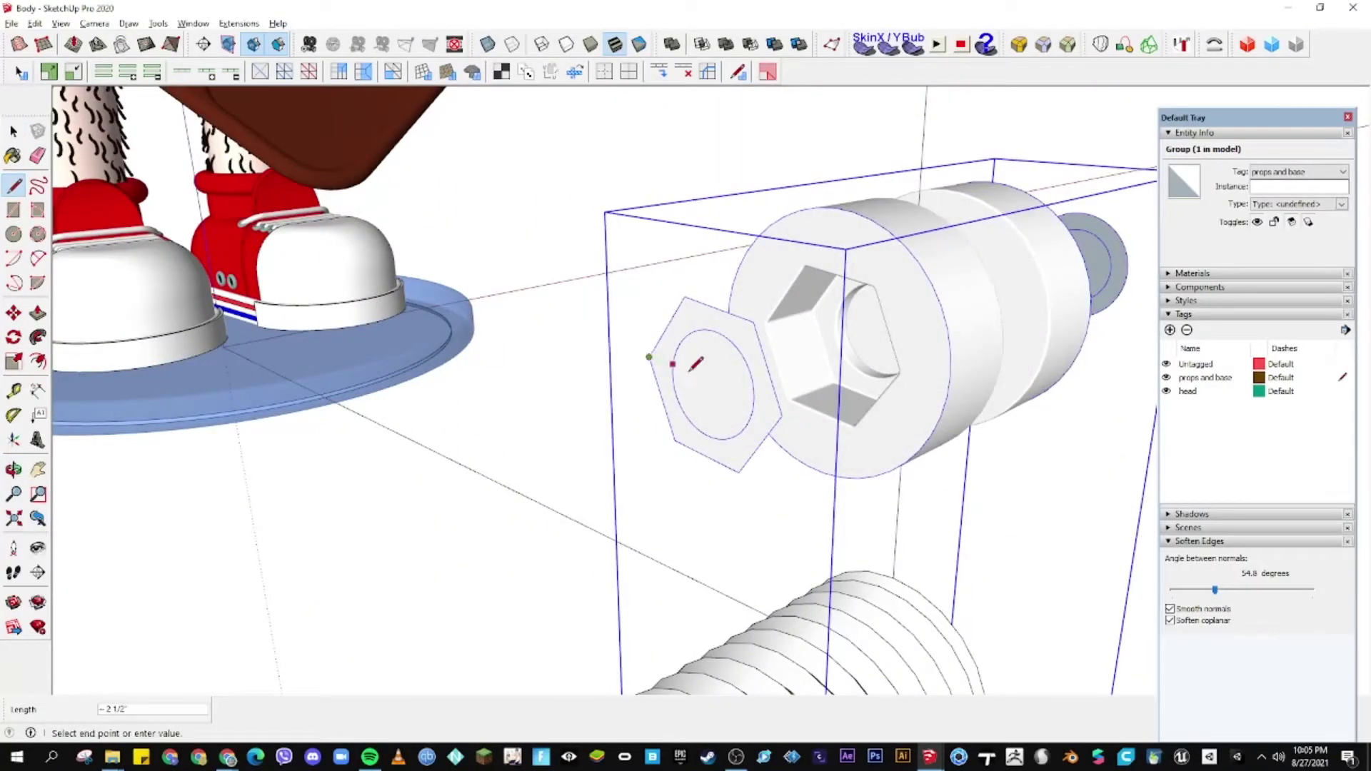
{"action": "key", "text": "space"}
{"action": "scroll", "coordinate": [697, 364], "scroll_direction": "down", "scroll_amount": 5}
- Move the threaded bolt from its base point into the hex nut
{"action": "left_click", "coordinate": [551, 459]}
{"action": "middle_click_drag", "start_coordinate": [786, 429], "coordinate": [1031, 443]}
{"action": "key", "text": "m"}
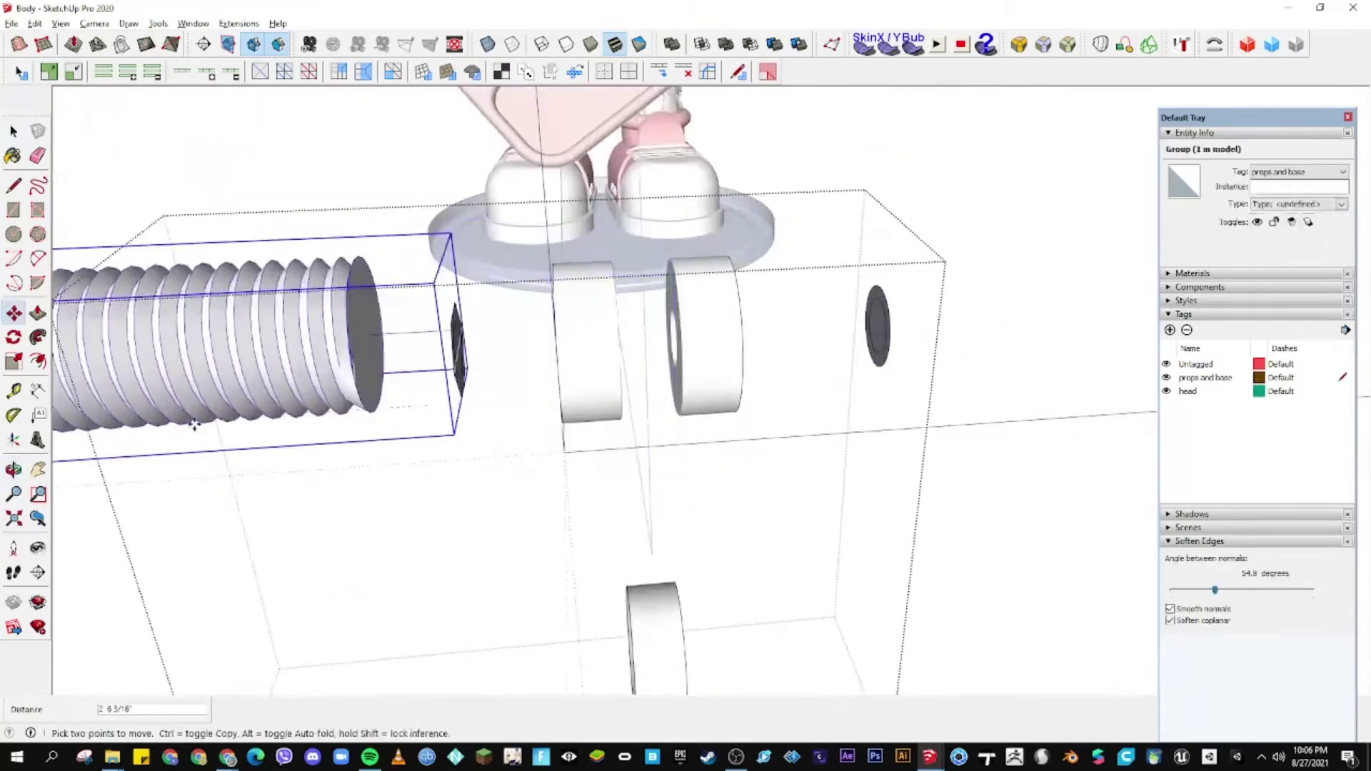
{"action": "scroll", "coordinate": [194, 425], "scroll_direction": "up", "scroll_amount": 5}
{"action": "left_click", "coordinate": [195, 425]}
{"action": "scroll", "coordinate": [194, 425], "scroll_direction": "down", "scroll_amount": 5}
{"action": "left_click", "coordinate": [571, 543]}
{"action": "scroll", "coordinate": [734, 450], "scroll_direction": "up", "scroll_amount": 3}
{"action": "scroll", "coordinate": [735, 450], "scroll_direction": "up", "scroll_amount": 2}
{"action": "middle_click_drag", "start_coordinate": [805, 431], "coordinate": [847, 615]}
{"action": "scroll", "coordinate": [698, 238], "scroll_direction": "up", "scroll_amount": 5}
{"action": "middle_click_drag", "start_coordinate": [698, 238], "coordinate": [649, 529]}
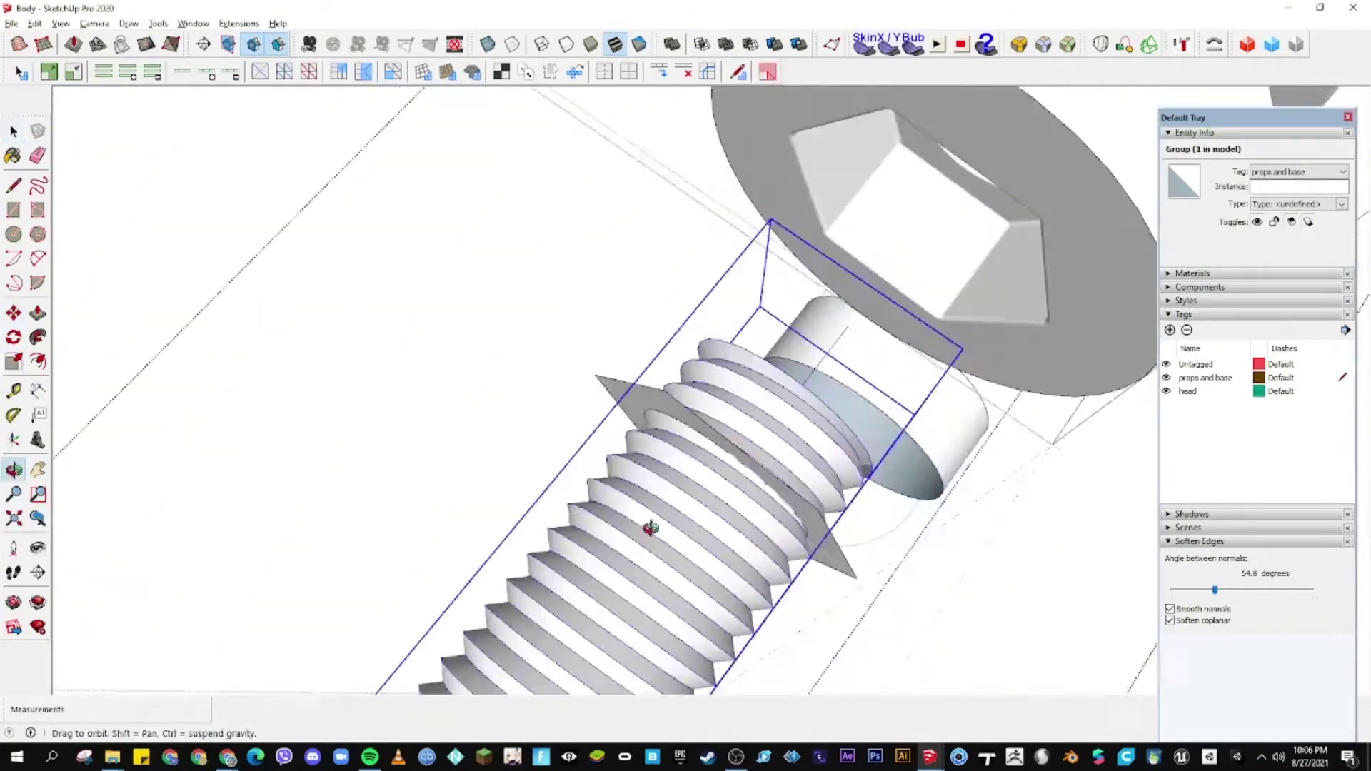
{"action": "scroll", "coordinate": [650, 529], "scroll_direction": "down", "scroll_amount": 5}
{"action": "mouse_move", "coordinate": [582, 463]}
{"action": "middle_mouse_down"}
{"action": "mouse_move", "coordinate": [466, 316]}
{"action": "mouse_move", "coordinate": [705, 485]}
{"action": "middle_mouse_up"}
- Scale the inner circle down to 0.98
{"action": "key", "text": "s"}
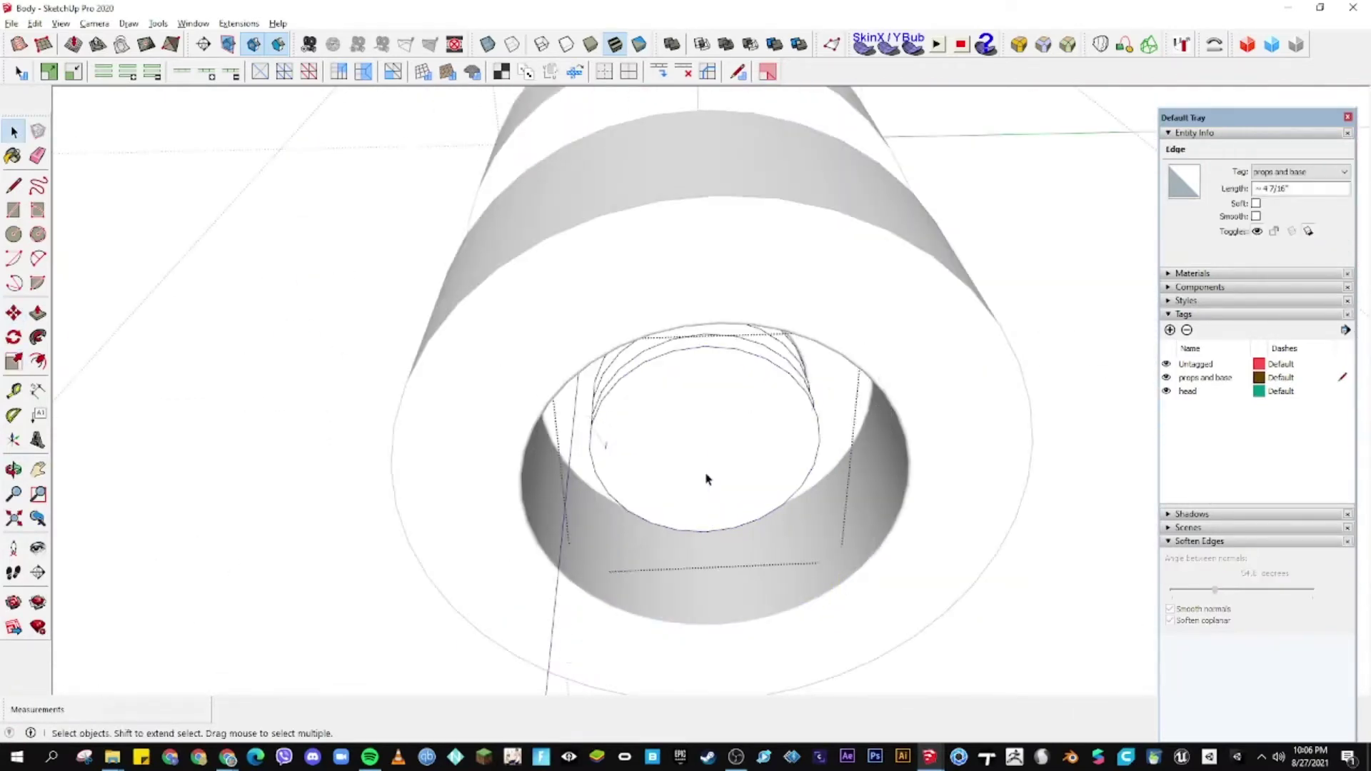
{"action": "mouse_move", "coordinate": [689, 428]}
{"action": "middle_mouse_down"}
{"action": "mouse_move", "coordinate": [731, 350]}
{"action": "mouse_move", "coordinate": [842, 324]}
{"action": "middle_mouse_up"}
{"action": "scroll", "coordinate": [872, 358], "scroll_direction": "down", "scroll_amount": 3}
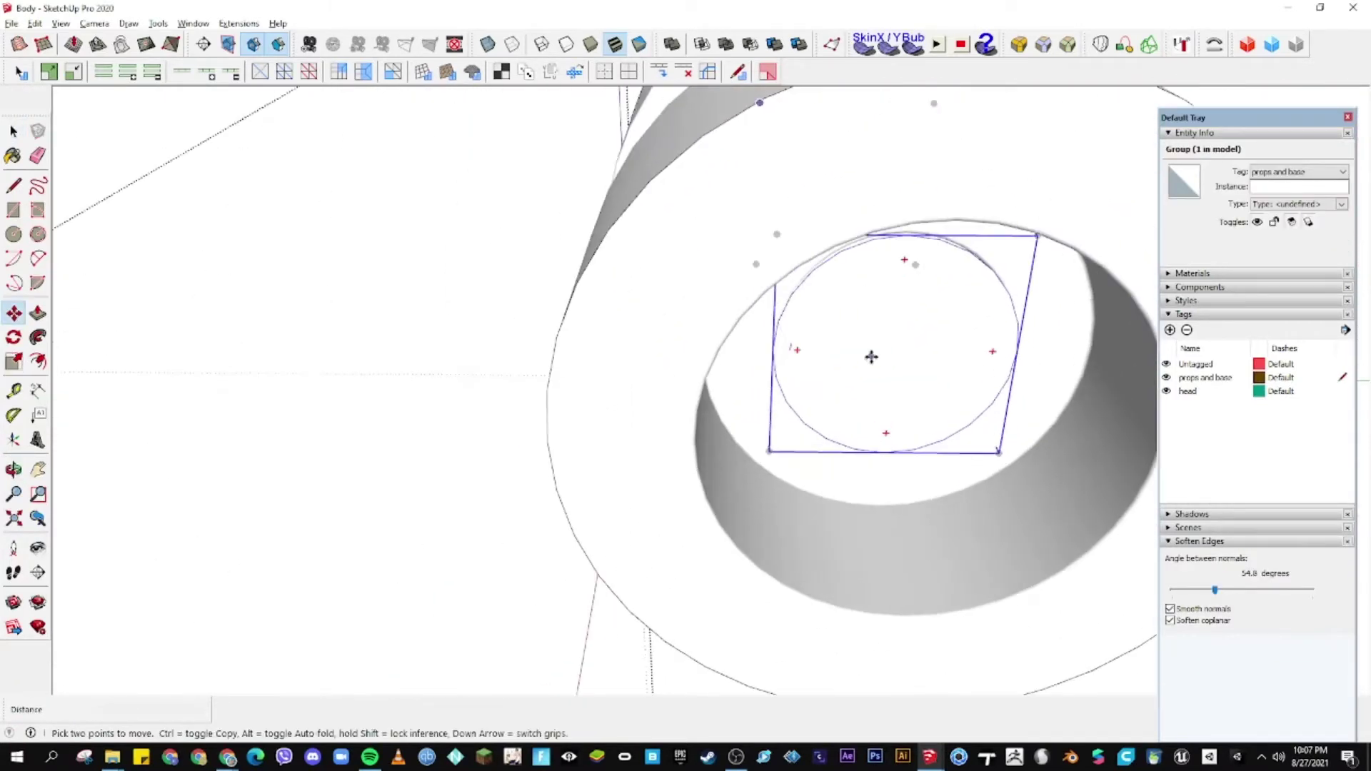
{"action": "scroll", "coordinate": [482, 651], "scroll_direction": "up", "scroll_amount": 5}
{"action": "key", "text": "Escape"}
{"action": "scroll", "coordinate": [901, 255], "scroll_direction": "down", "scroll_amount": 3}
{"action": "scroll", "coordinate": [677, 143], "scroll_direction": "down", "scroll_amount": 3}
{"action": "scroll", "coordinate": [823, 169], "scroll_direction": "down", "scroll_amount": 3}
{"action": "middle_click_drag", "start_coordinate": [727, 408], "coordinate": [539, 432]}
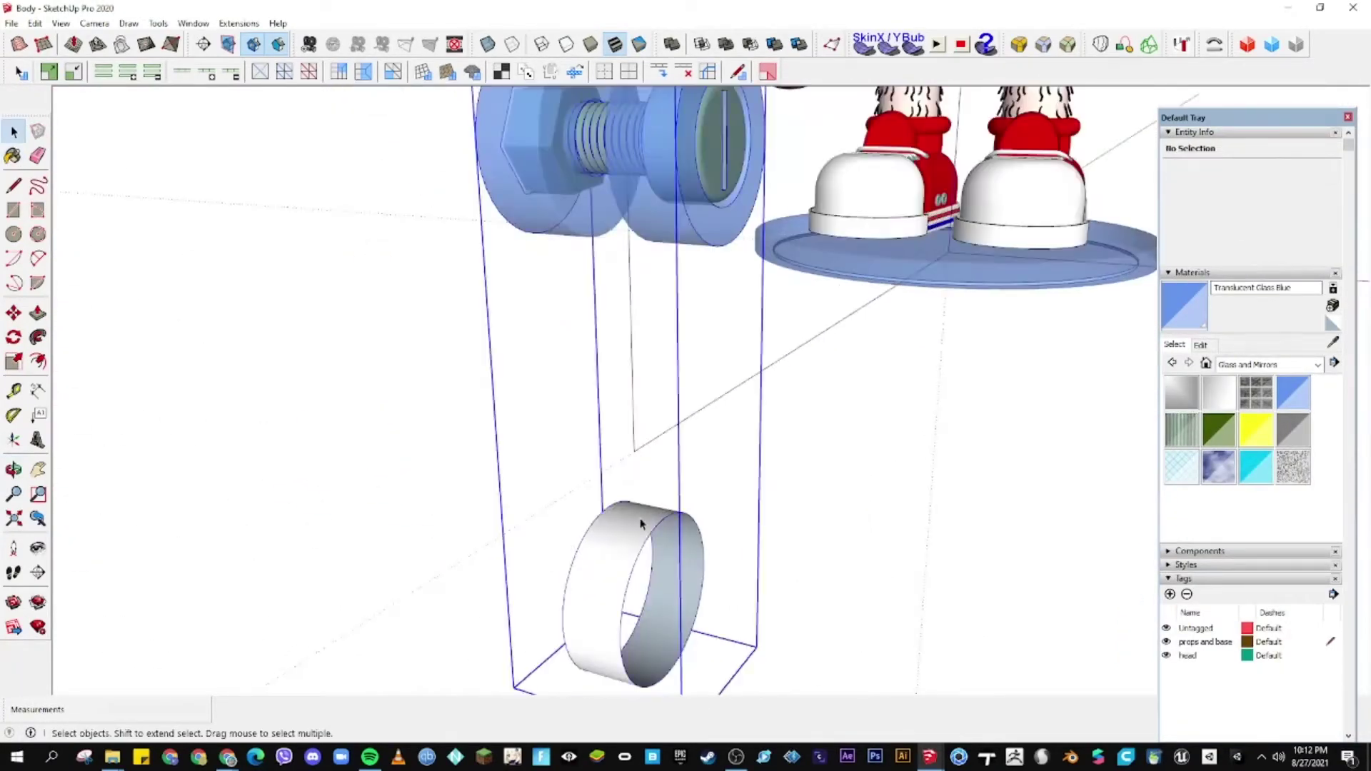
- Move the ring into place beneath the glass cylinder and bolt joint
{"action": "left_click", "coordinate": [686, 457]}
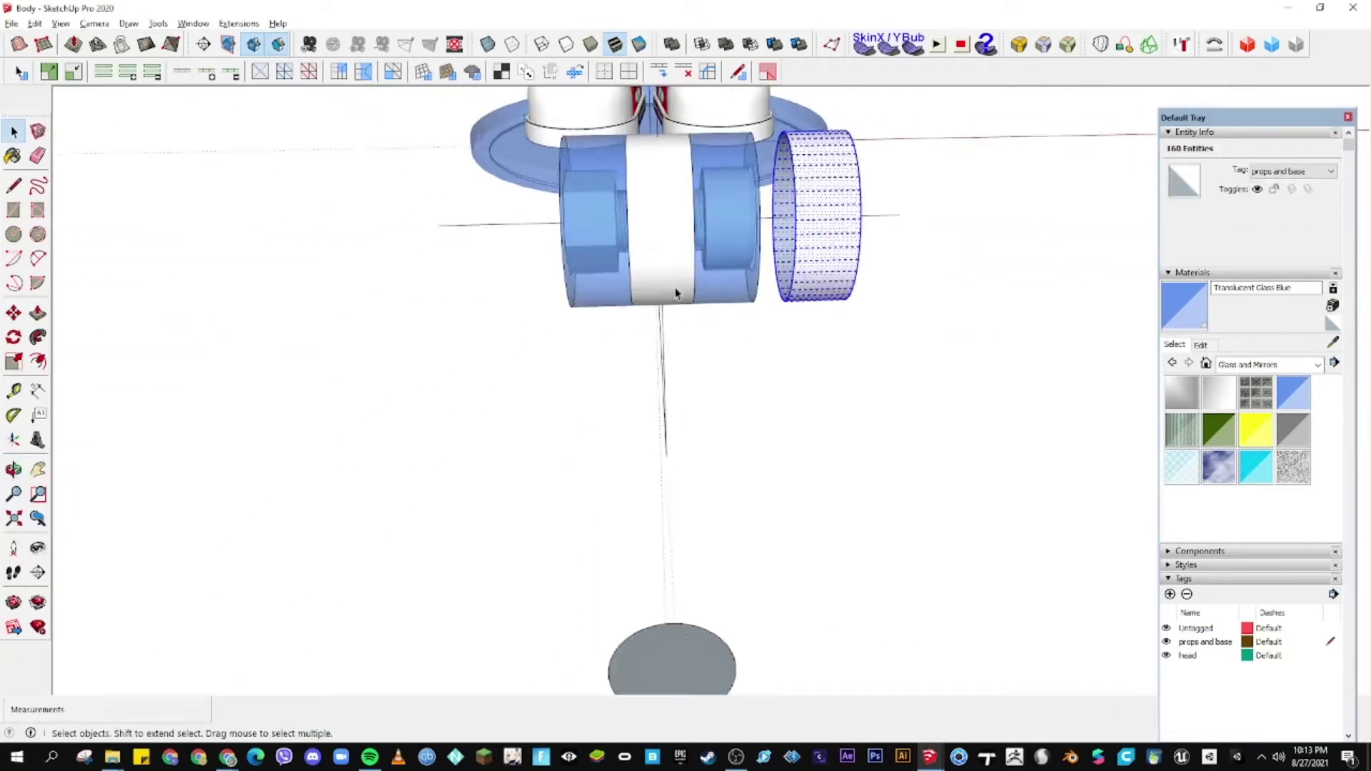
{"action": "scroll", "coordinate": [713, 181], "scroll_direction": "up", "scroll_amount": 5}
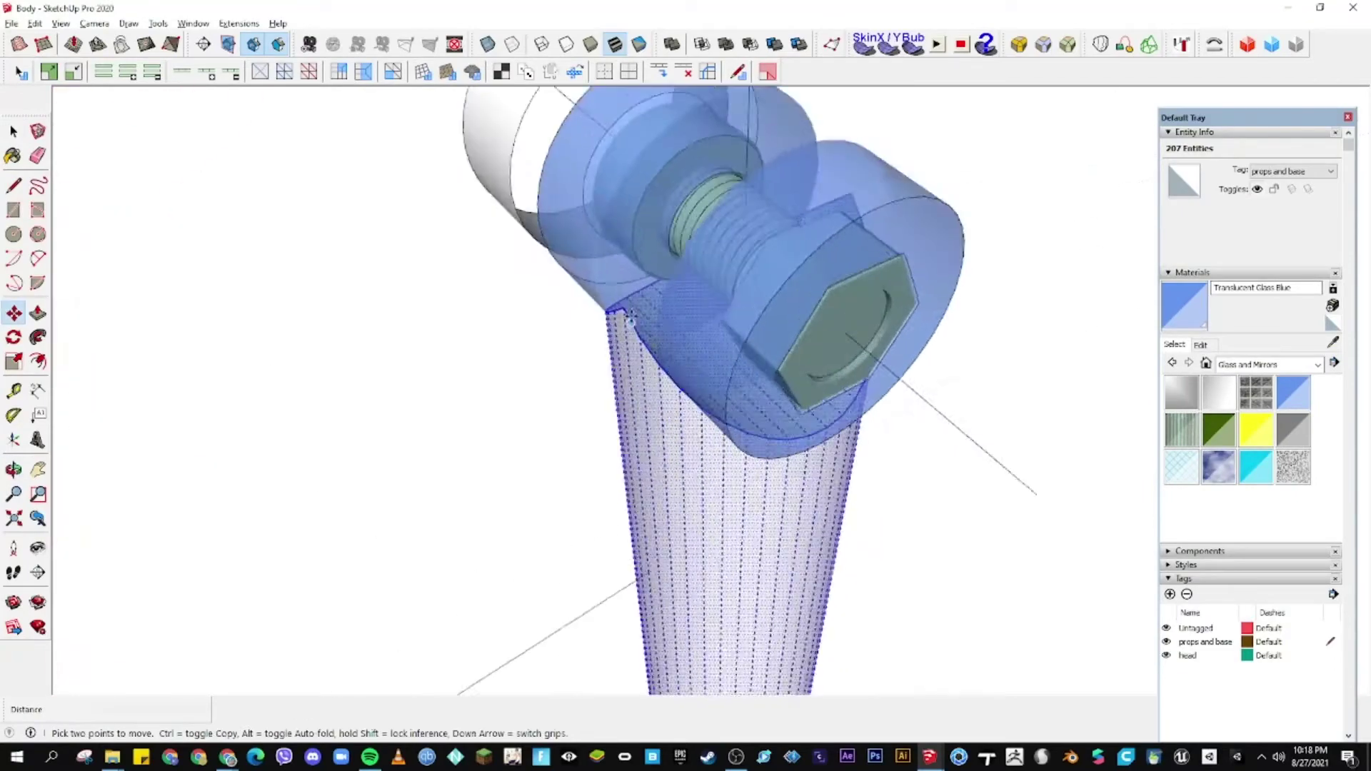
{"action": "scroll", "coordinate": [631, 319], "scroll_direction": "up", "scroll_amount": 5}
{"action": "middle_click_drag", "start_coordinate": [725, 364], "coordinate": [973, 310]}
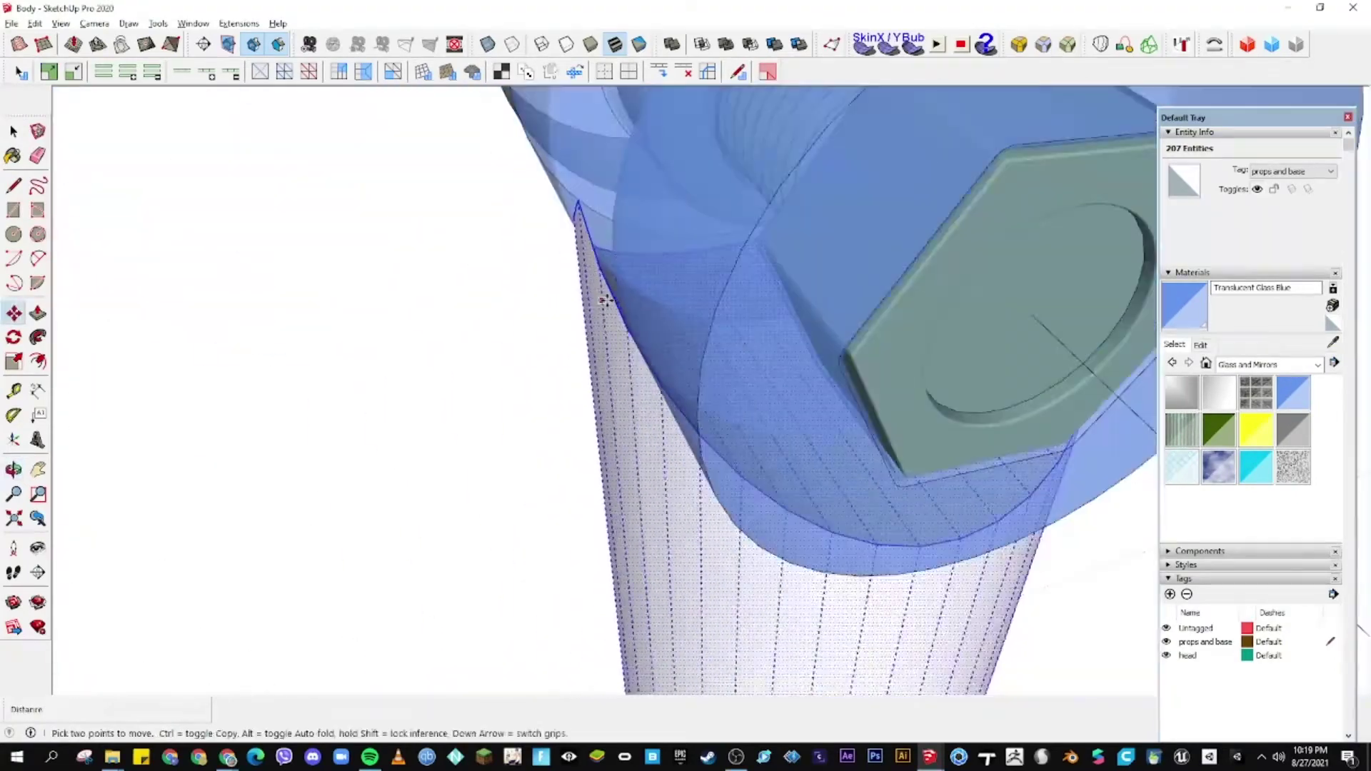
- Orbit in to the post–nut junction and select the overlapping geometry there
{"action": "scroll", "coordinate": [603, 301], "scroll_direction": "down", "scroll_amount": 5}
{"action": "middle_click_drag", "start_coordinate": [604, 300], "coordinate": [881, 243]}
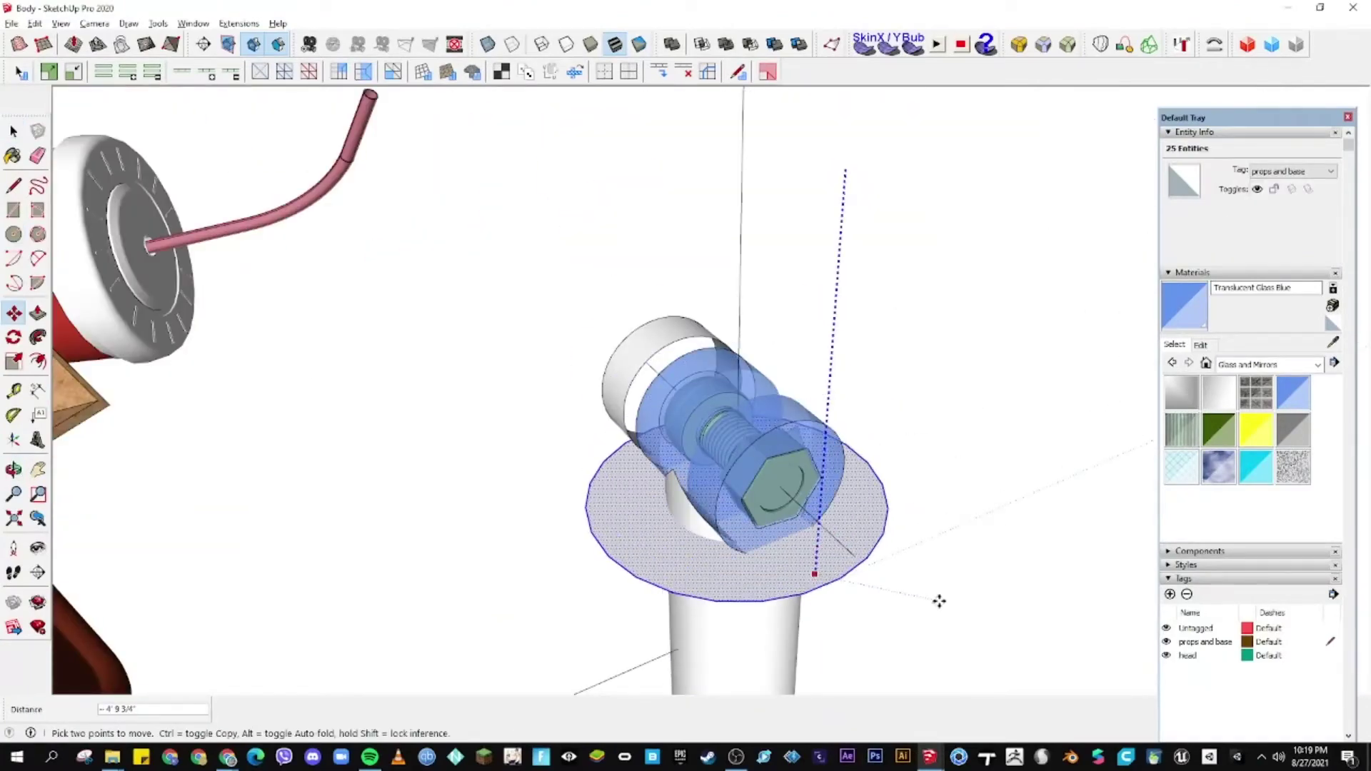
{"action": "scroll", "coordinate": [560, 392], "scroll_direction": "up", "scroll_amount": 5}
{"action": "scroll", "coordinate": [729, 478], "scroll_direction": "up", "scroll_amount": 5}
{"action": "key", "text": "space"}
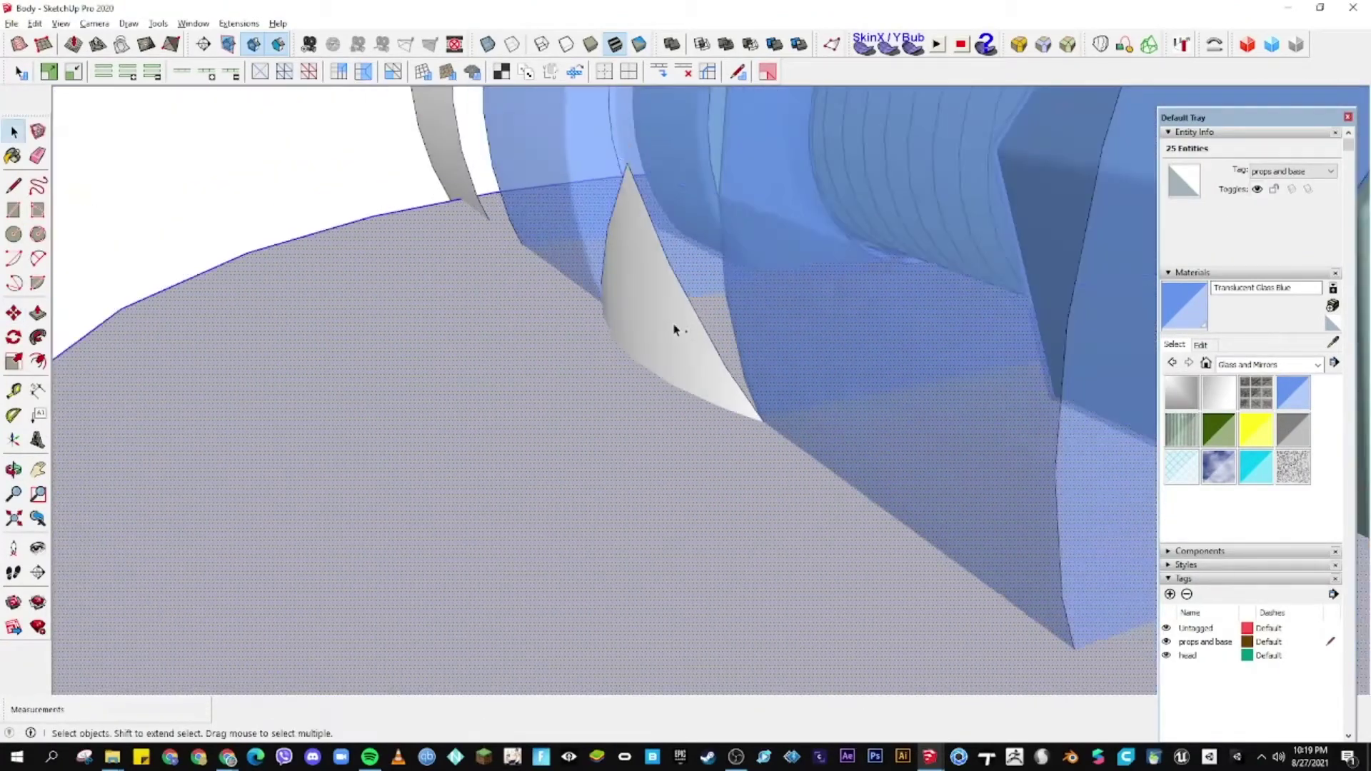
{"action": "scroll", "coordinate": [675, 330], "scroll_direction": "down", "scroll_amount": 5}
{"action": "scroll", "coordinate": [575, 339], "scroll_direction": "down", "scroll_amount": 3}
{"action": "middle_click_drag", "start_coordinate": [661, 400], "coordinate": [637, 250]}
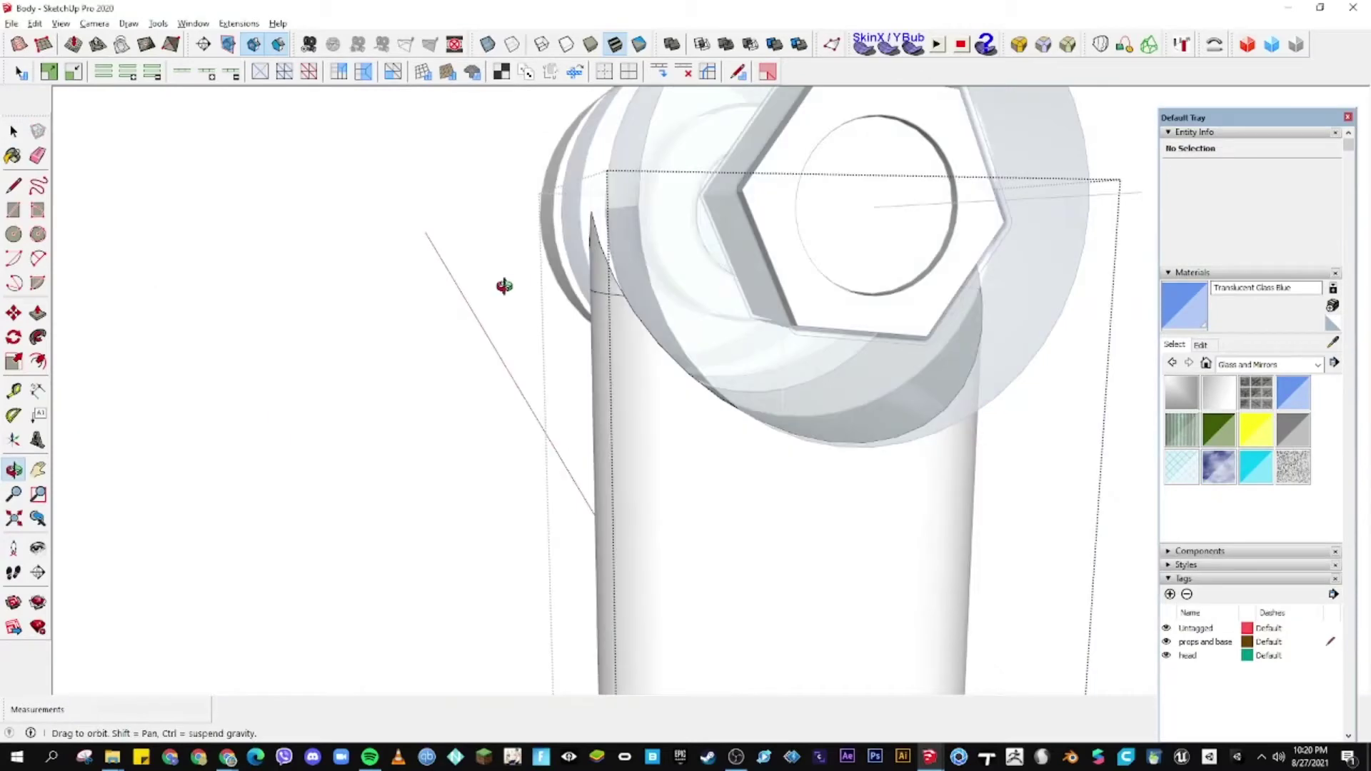
{"action": "middle_click_drag", "start_coordinate": [504, 286], "coordinate": [722, 576]}
{"action": "left_click", "coordinate": [692, 490]}
- Erase the leftover edges at the junction and inspect the nut, threads and post
{"action": "scroll", "coordinate": [835, 294], "scroll_direction": "up", "scroll_amount": 3}
{"action": "key", "text": "e"}
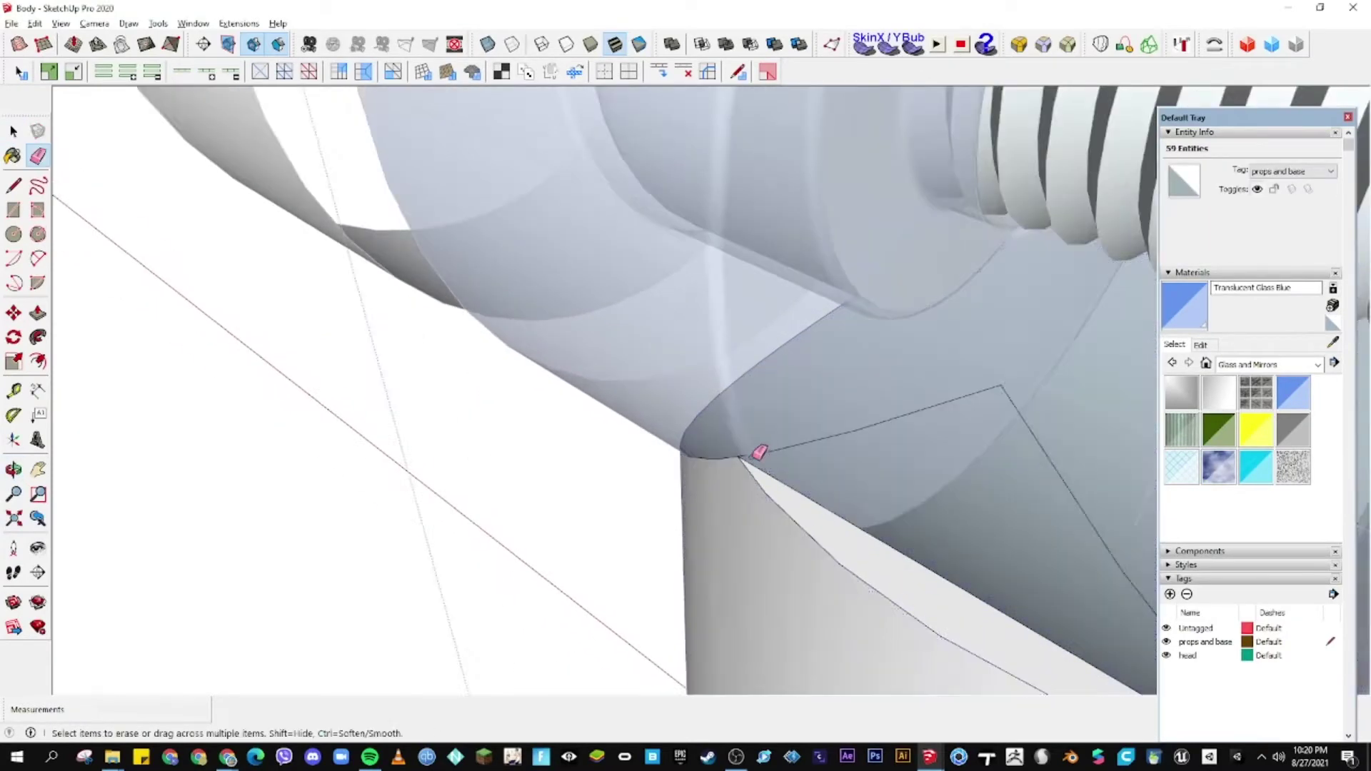
{"action": "key", "text": "z"}
{"action": "scroll", "coordinate": [732, 457], "scroll_direction": "up", "scroll_amount": 2}
{"action": "scroll", "coordinate": [825, 500], "scroll_direction": "down", "scroll_amount": 5}
{"action": "scroll", "coordinate": [560, 490], "scroll_direction": "up", "scroll_amount": 5}
{"action": "scroll", "coordinate": [597, 376], "scroll_direction": "down", "scroll_amount": 5}
{"action": "scroll", "coordinate": [535, 480], "scroll_direction": "up", "scroll_amount": 5}
{"action": "scroll", "coordinate": [1010, 361], "scroll_direction": "down", "scroll_amount": 5}
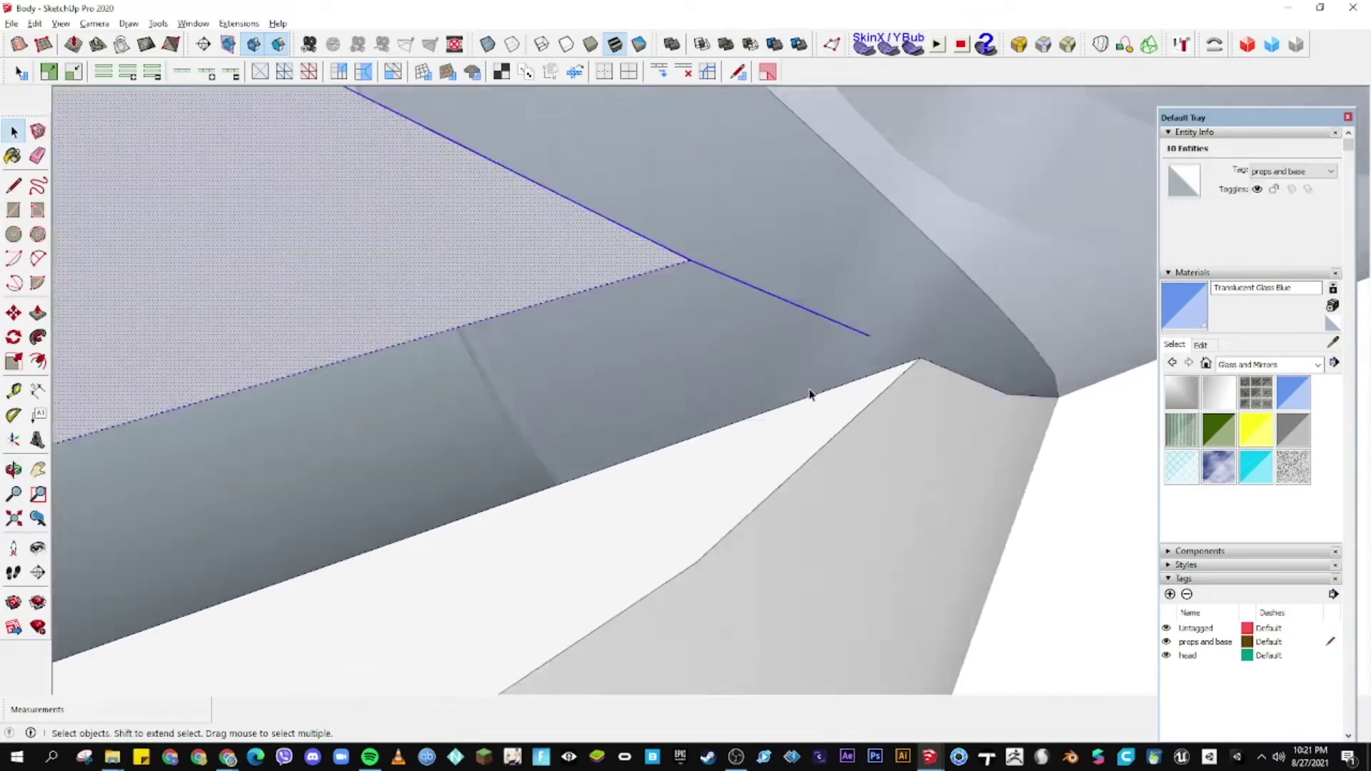
{"action": "scroll", "coordinate": [833, 327], "scroll_direction": "down", "scroll_amount": 5}
{"action": "middle_click_drag", "start_coordinate": [948, 282], "coordinate": [954, 489]}
{"action": "scroll", "coordinate": [802, 422], "scroll_direction": "up", "scroll_amount": 1}
{"action": "scroll", "coordinate": [827, 375], "scroll_direction": "down", "scroll_amount": 5}
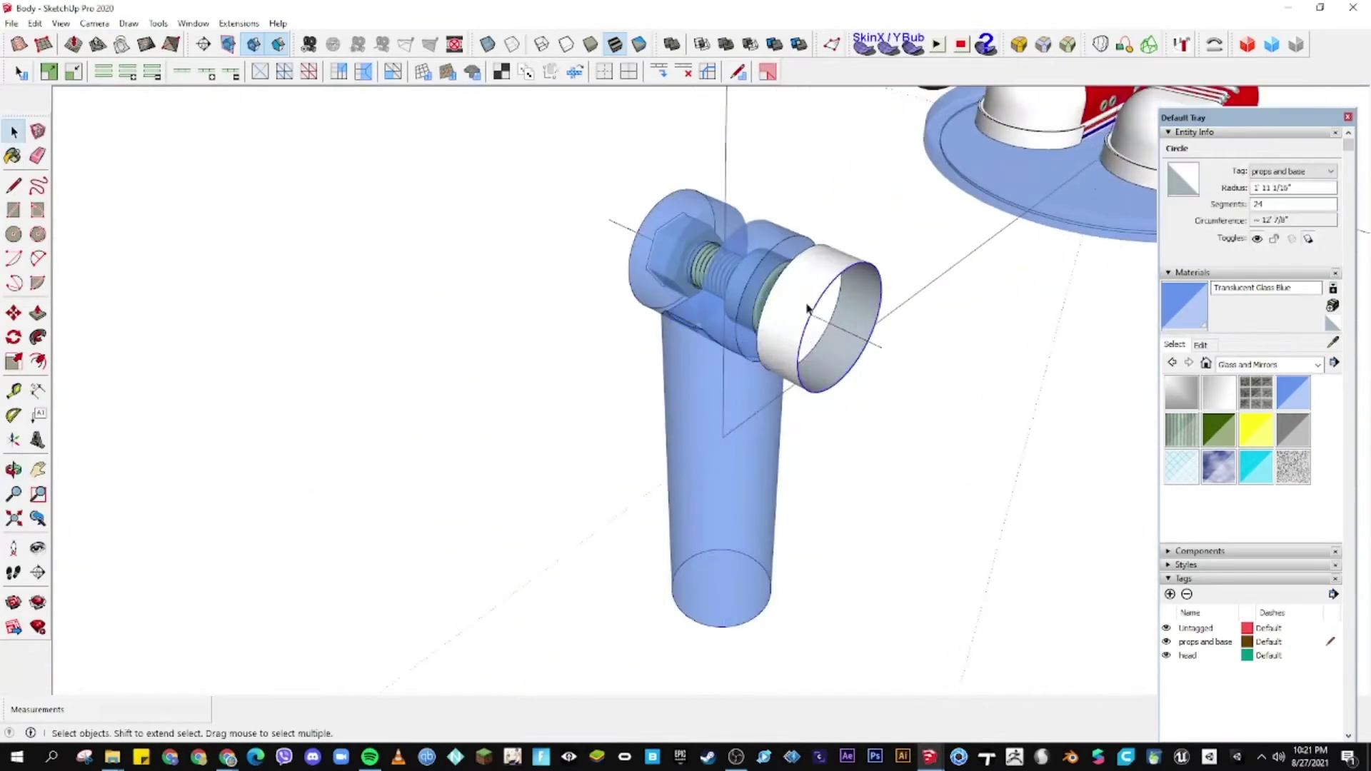
- Select the whole ring from a side view and take the Scale tool to it
{"action": "triple_click", "coordinate": [814, 312]}
{"action": "scroll", "coordinate": [785, 309], "scroll_direction": "up", "scroll_amount": 5}
{"action": "middle_click_drag", "start_coordinate": [743, 306], "coordinate": [500, 300]}
{"action": "key", "text": "s"}
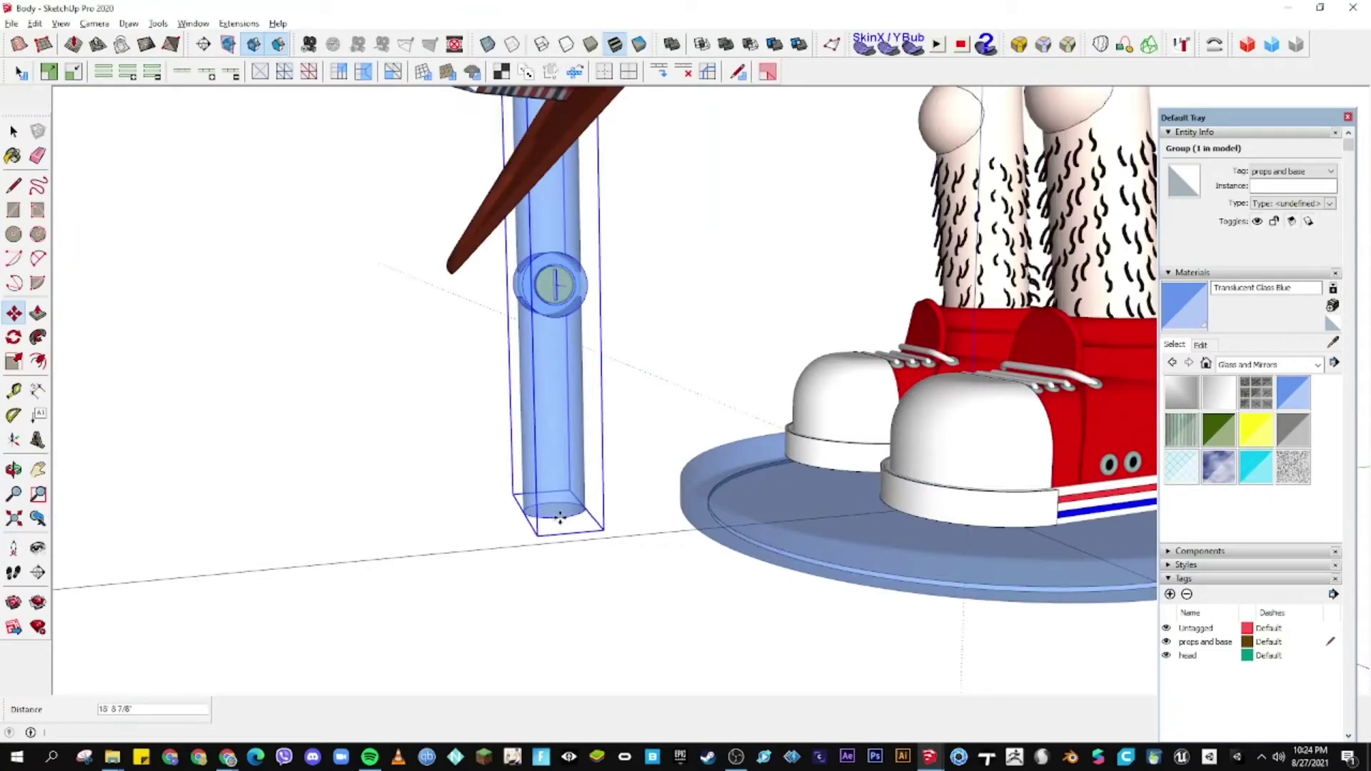
- Offset the post's bottom face inward into a smaller inner circle for the peg
{"action": "scroll", "coordinate": [753, 487], "scroll_direction": "up", "scroll_amount": 3}
{"action": "middle_click_drag", "start_coordinate": [752, 487], "coordinate": [743, 435]}
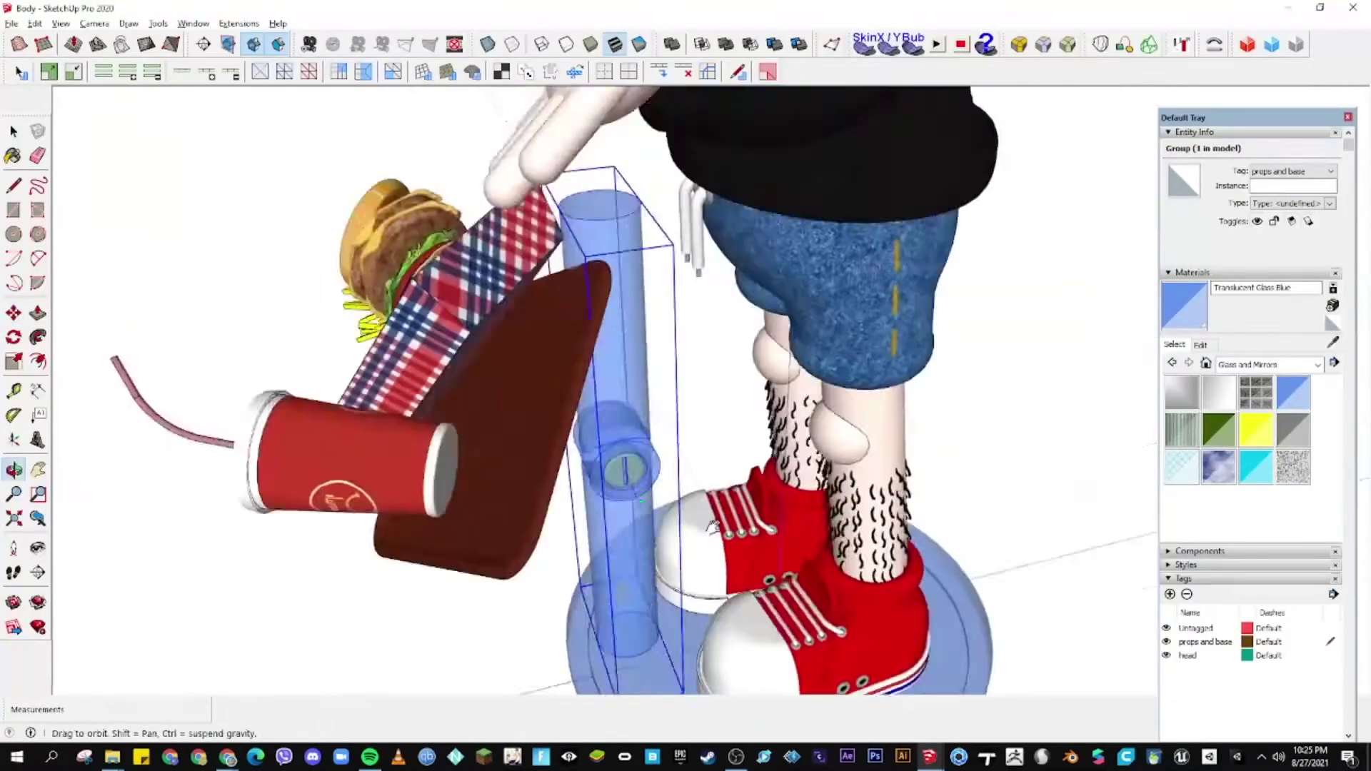
{"action": "left_click_drag", "start_coordinate": [715, 527], "coordinate": [867, 433]}
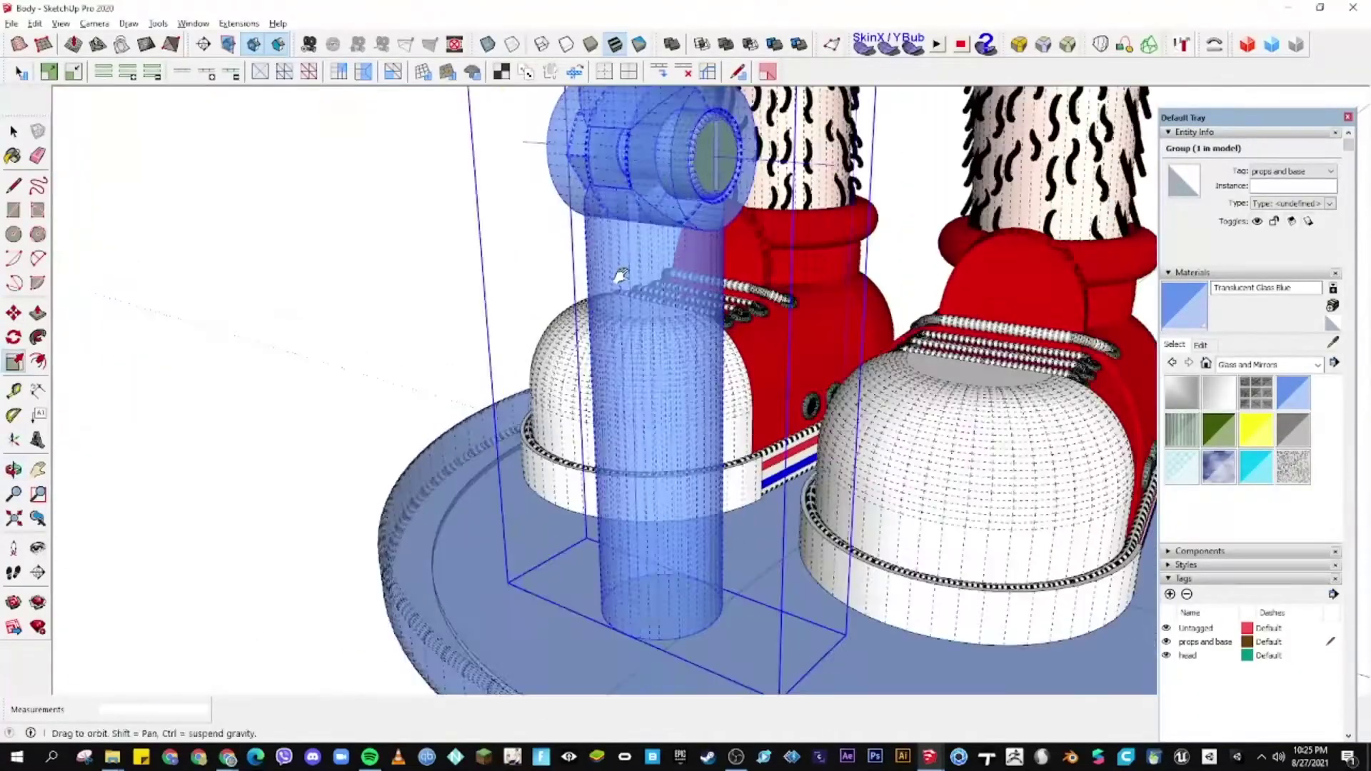
{"action": "scroll", "coordinate": [621, 277], "scroll_direction": "up", "scroll_amount": 3}
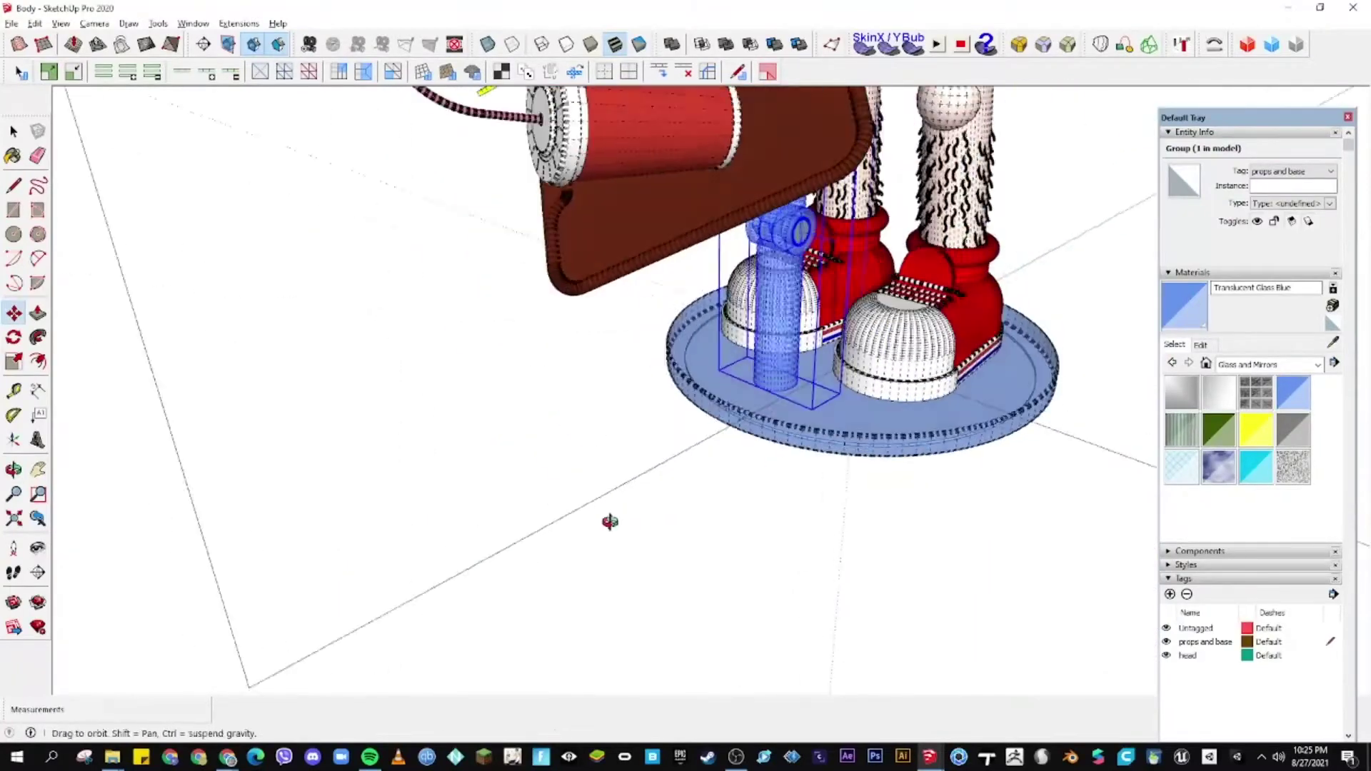
{"action": "key", "text": "space"}
{"action": "mouse_move", "coordinate": [677, 306]}
{"action": "middle_mouse_down"}
{"action": "mouse_move", "coordinate": [649, 437]}
{"action": "mouse_move", "coordinate": [725, 343]}
{"action": "mouse_move", "coordinate": [600, 591]}
{"action": "middle_mouse_up"}
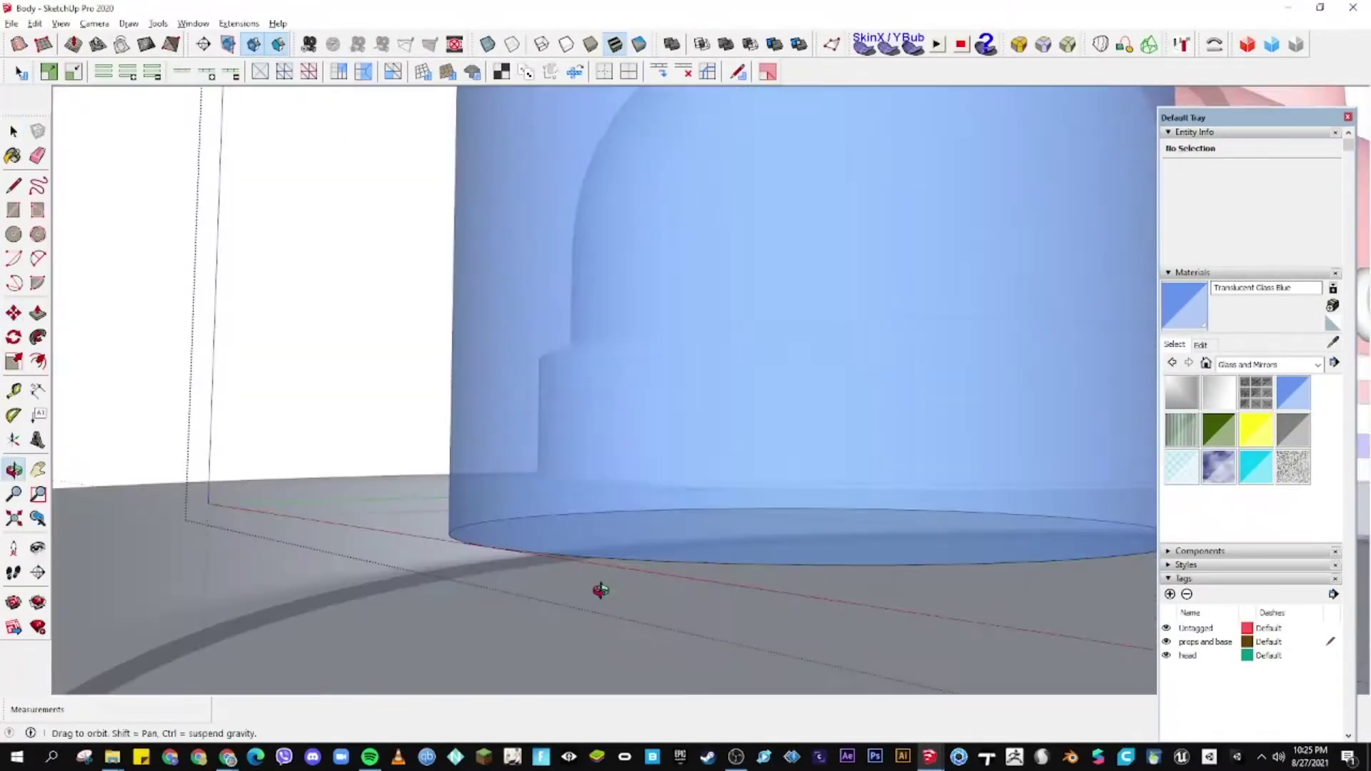
{"action": "key", "text": "f"}
{"action": "left_click", "coordinate": [522, 483]}
{"action": "left_click", "coordinate": [631, 520]}
{"action": "mouse_move", "coordinate": [631, 519]}
{"action": "middle_mouse_down"}
{"action": "mouse_move", "coordinate": [682, 486]}
{"action": "mouse_move", "coordinate": [538, 550]}
{"action": "middle_mouse_up"}
- Move the translucent post group down so its peg seats into the base
{"action": "key", "text": "space"}
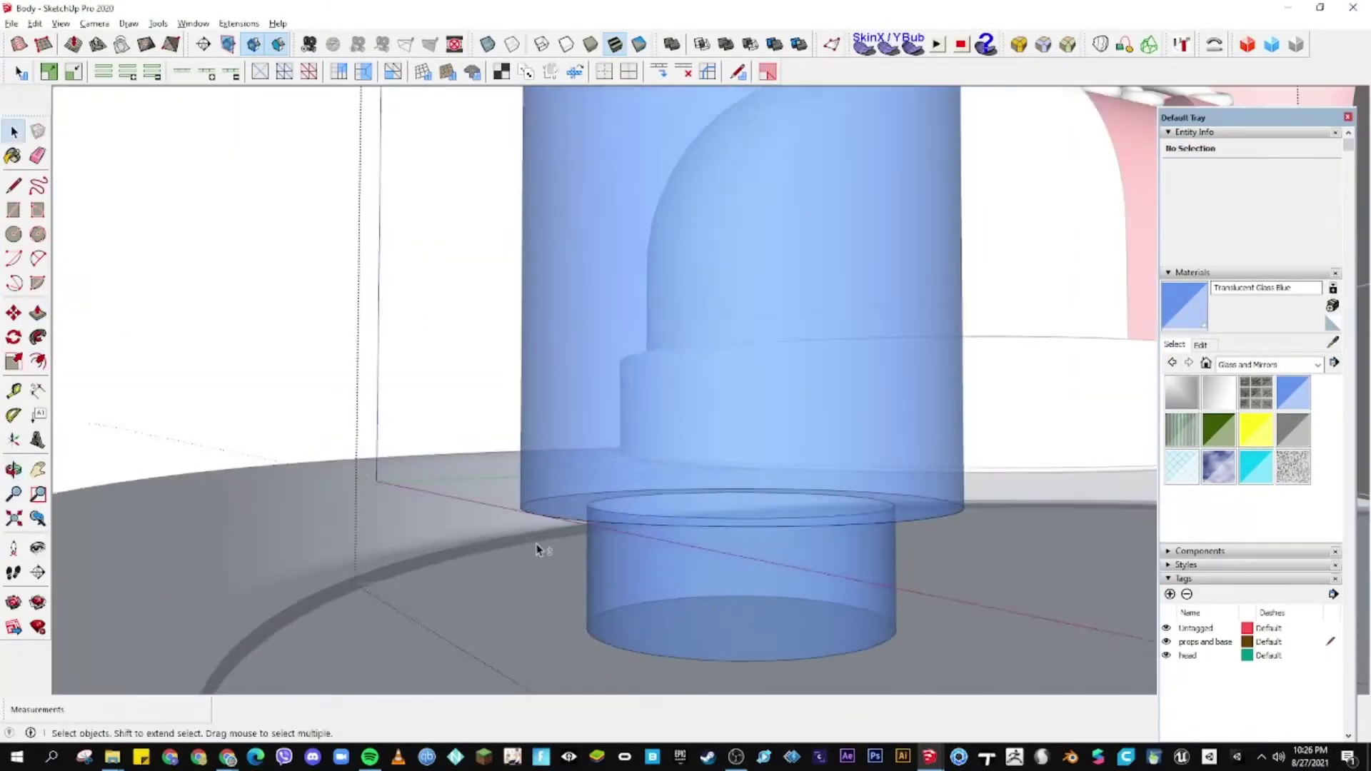
{"action": "left_click", "coordinate": [642, 447]}
{"action": "scroll", "coordinate": [533, 397], "scroll_direction": "up", "scroll_amount": 3}
{"action": "key", "text": "m"}
{"action": "scroll", "coordinate": [761, 411], "scroll_direction": "down", "scroll_amount": 3}
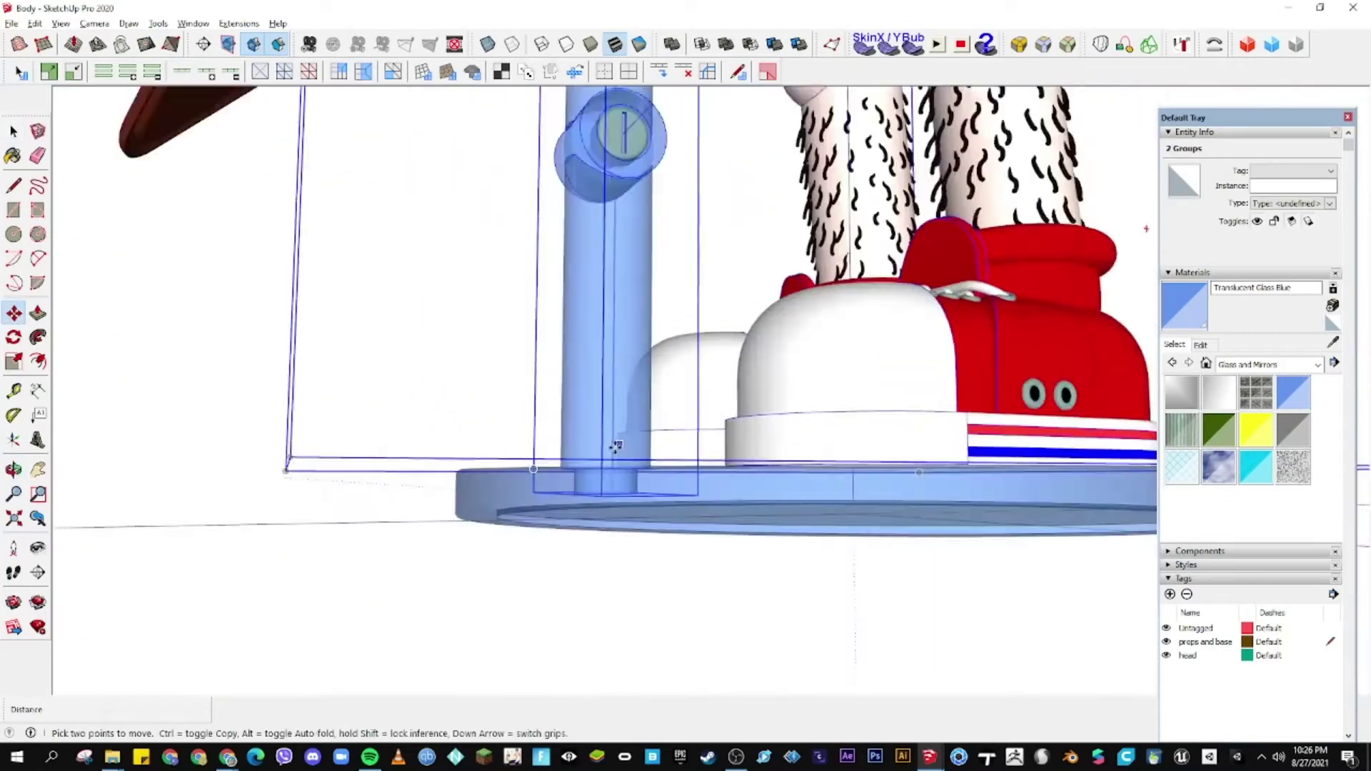
{"action": "scroll", "coordinate": [571, 505], "scroll_direction": "up", "scroll_amount": 3}
{"action": "left_click", "coordinate": [570, 503]}
{"action": "middle_click_drag", "start_coordinate": [564, 495], "coordinate": [588, 478]}
{"action": "key", "text": "space"}
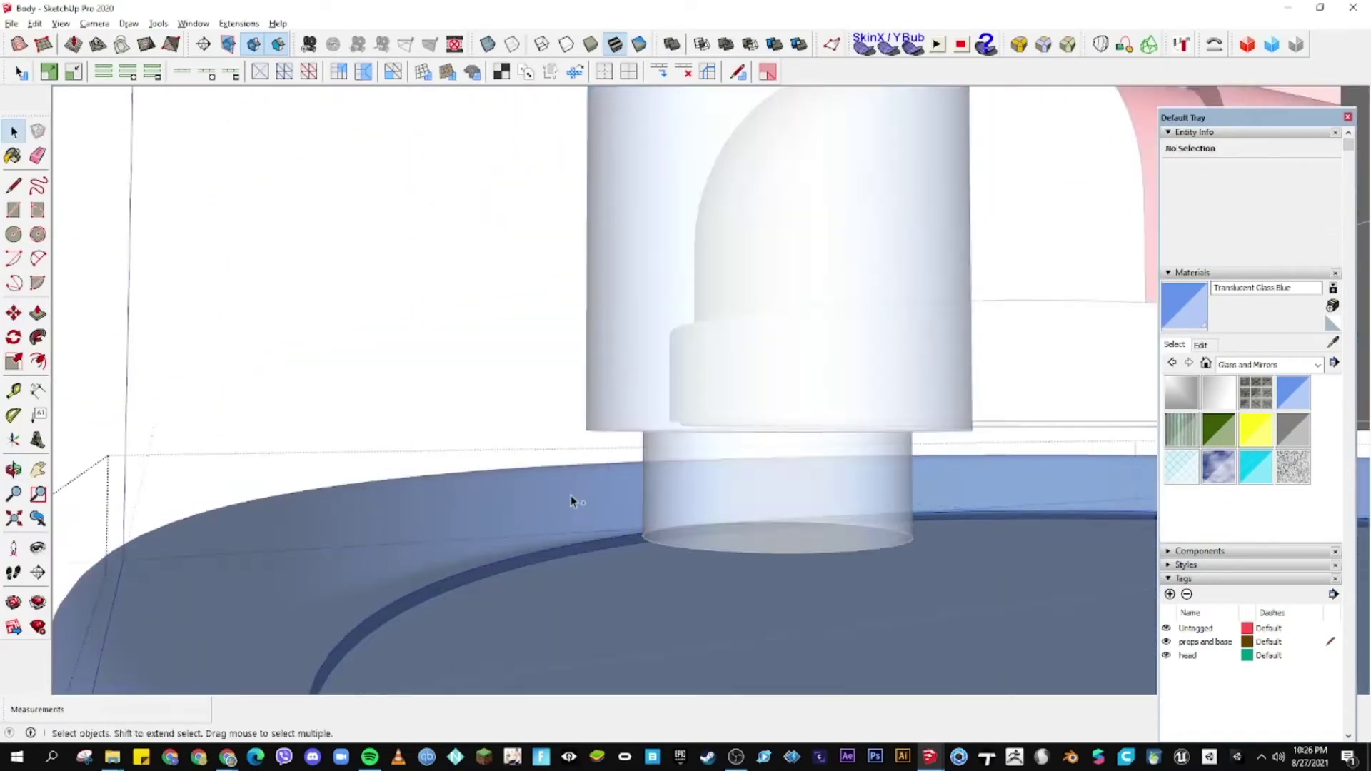
{"action": "key", "text": "m"}
{"action": "mouse_move", "coordinate": [603, 413]}
{"action": "middle_mouse_down"}
{"action": "mouse_move", "coordinate": [534, 409]}
{"action": "mouse_move", "coordinate": [872, 407]}
{"action": "middle_mouse_up"}
{"action": "key", "text": "space"}
{"action": "mouse_move", "coordinate": [1050, 484]}
{"action": "middle_mouse_down"}
{"action": "mouse_move", "coordinate": [679, 504]}
{"action": "mouse_move", "coordinate": [571, 542]}
{"action": "middle_mouse_up"}
{"action": "left_click", "coordinate": [679, 505]}
- Round the peg's bottom circle edges with a 3/16" Round Corner offset
{"action": "key", "text": "f"}
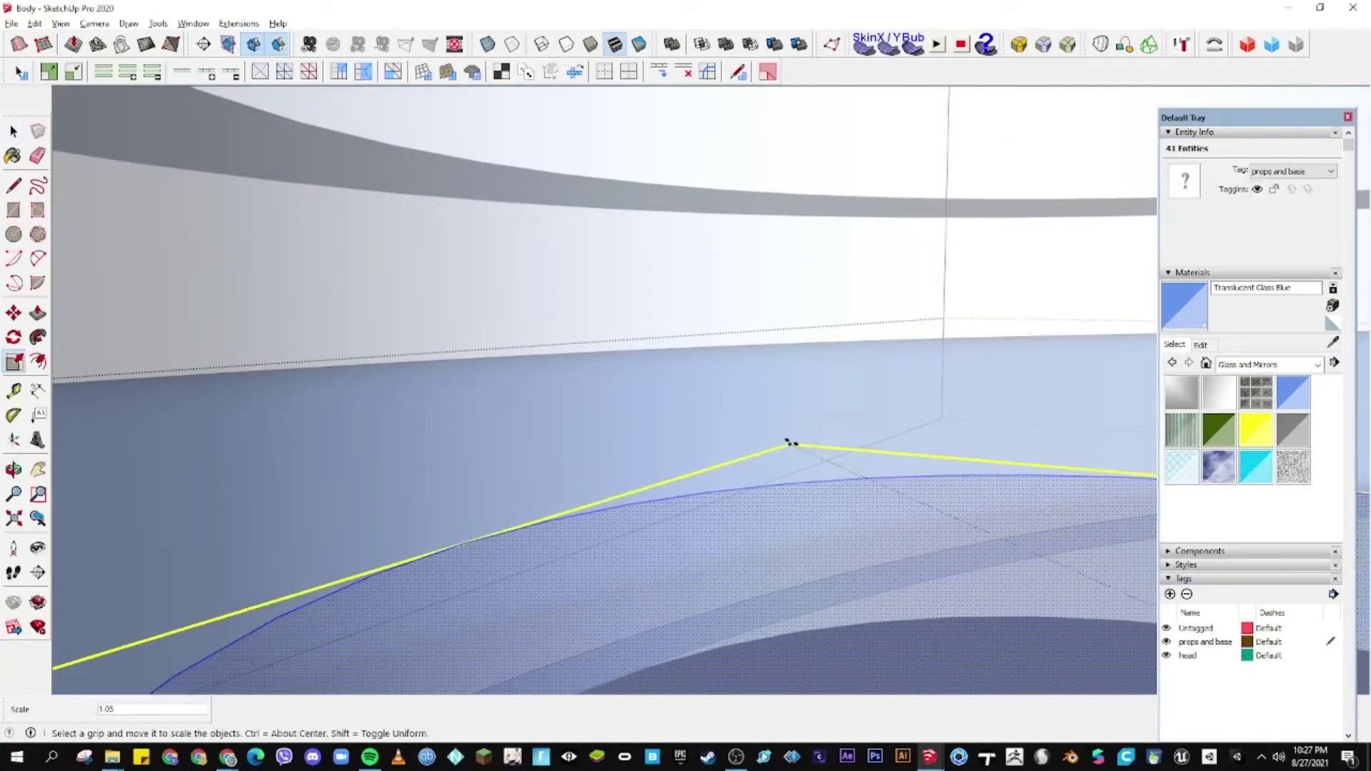
{"action": "middle_click_drag", "start_coordinate": [662, 538], "coordinate": [801, 318]}
{"action": "scroll", "coordinate": [802, 318], "scroll_direction": "down", "scroll_amount": 10}
{"action": "scroll", "coordinate": [772, 252], "scroll_direction": "up", "scroll_amount": 10}
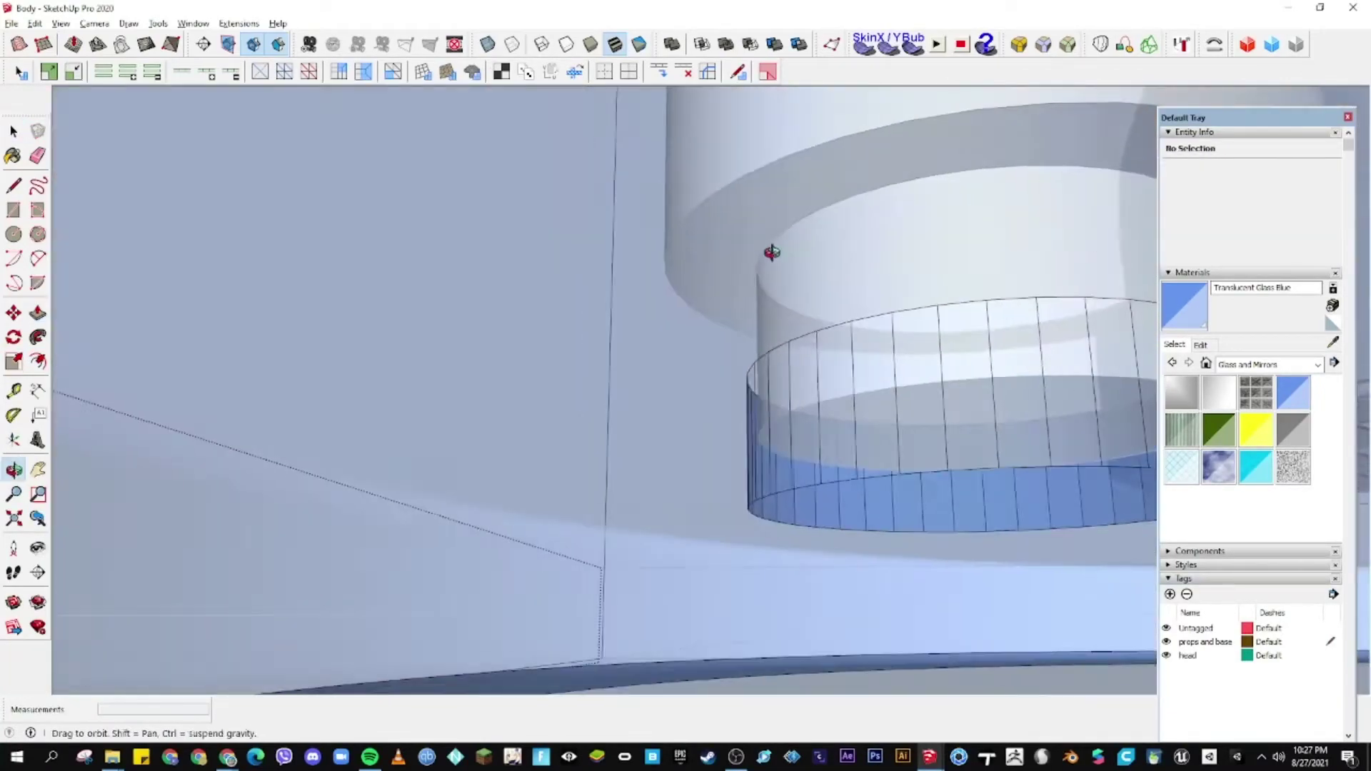
{"action": "double_click", "coordinate": [843, 415]}
{"action": "mouse_move", "coordinate": [753, 426]}
{"action": "middle_mouse_down"}
{"action": "mouse_move", "coordinate": [784, 414]}
{"action": "mouse_move", "coordinate": [658, 184]}
{"action": "middle_mouse_up"}
{"action": "left_click", "coordinate": [1017, 50]}
{"action": "middle_click_drag", "start_coordinate": [750, 429], "coordinate": [692, 490]}
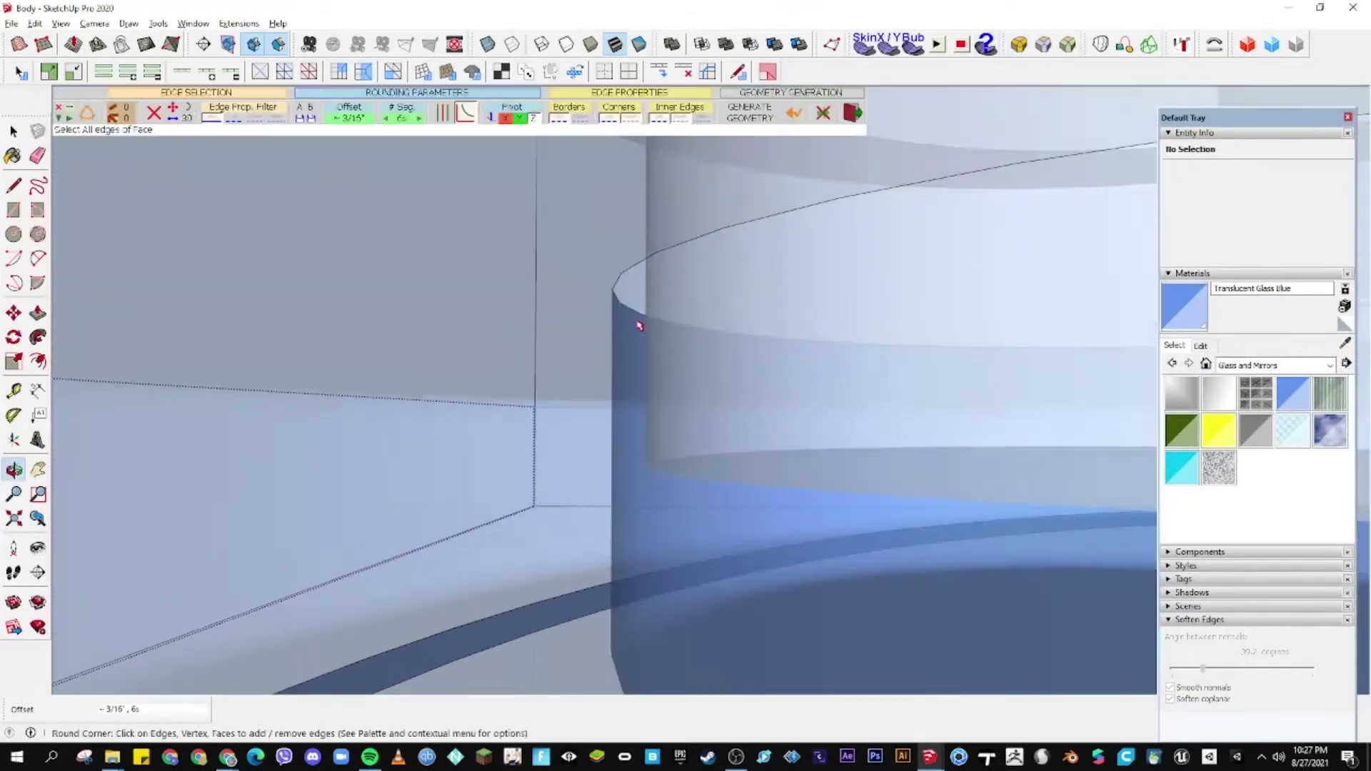
{"action": "scroll", "coordinate": [766, 515], "scroll_direction": "down", "scroll_amount": 8}
{"action": "scroll", "coordinate": [774, 516], "scroll_direction": "up", "scroll_amount": 4}
- Select the base group and move it into place beside the glass post and shoes
{"action": "key", "text": "space"}
{"action": "scroll", "coordinate": [787, 447], "scroll_direction": "up", "scroll_amount": 4}
{"action": "left_click", "coordinate": [787, 451]}
{"action": "scroll", "coordinate": [843, 357], "scroll_direction": "up", "scroll_amount": 5}
{"action": "key", "text": "m"}
{"action": "mouse_move", "coordinate": [803, 343]}
{"action": "middle_mouse_down"}
{"action": "mouse_move", "coordinate": [653, 331]}
{"action": "mouse_move", "coordinate": [435, 264]}
{"action": "middle_mouse_up"}
{"action": "scroll", "coordinate": [612, 315], "scroll_direction": "up", "scroll_amount": 3}
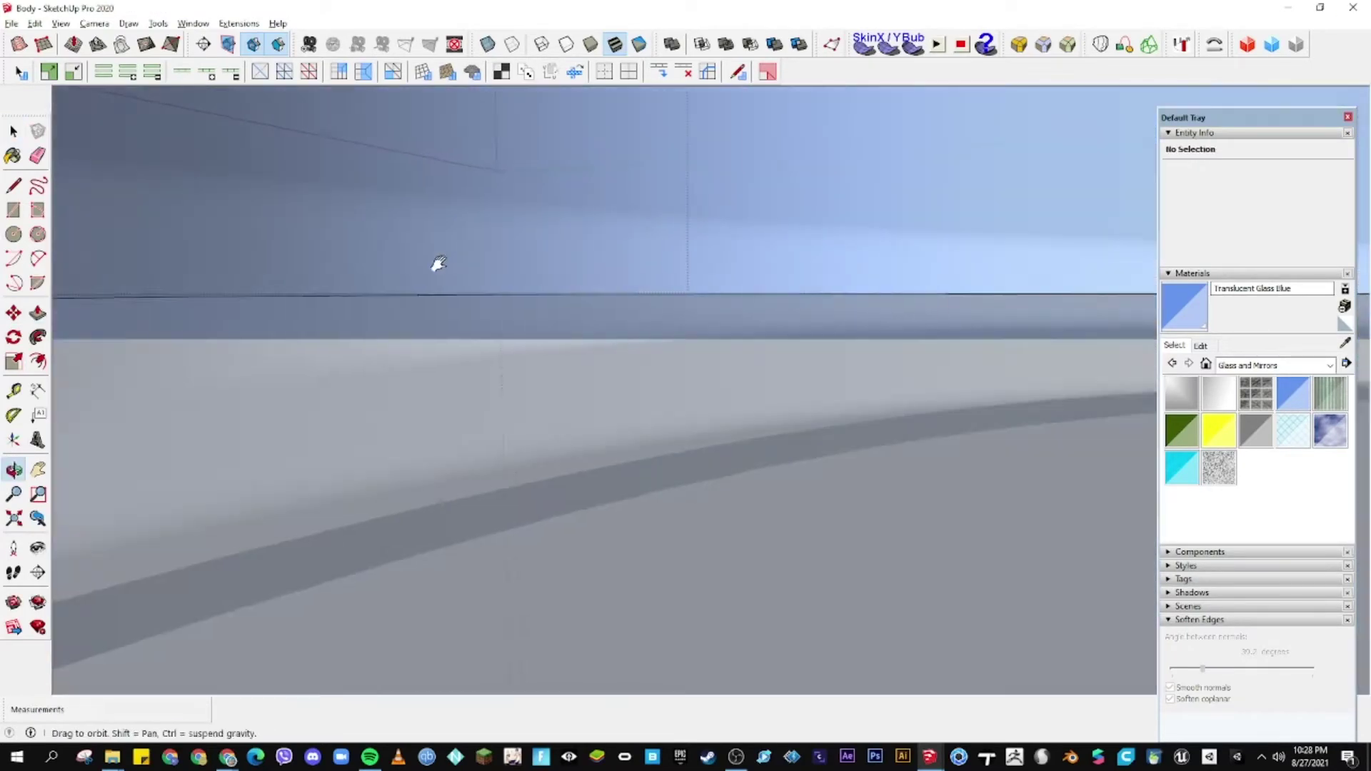
{"action": "scroll", "coordinate": [823, 500], "scroll_direction": "down", "scroll_amount": 6}
{"action": "key", "text": "space"}
{"action": "scroll", "coordinate": [824, 499], "scroll_direction": "up", "scroll_amount": 4}
{"action": "scroll", "coordinate": [664, 568], "scroll_direction": "down", "scroll_amount": 3}
{"action": "mouse_move", "coordinate": [665, 568]}
{"action": "middle_mouse_down"}
{"action": "mouse_move", "coordinate": [643, 407]}
{"action": "mouse_move", "coordinate": [813, 235]}
{"action": "mouse_move", "coordinate": [664, 368]}
{"action": "mouse_move", "coordinate": [769, 435]}
{"action": "middle_mouse_up"}
{"action": "scroll", "coordinate": [710, 398], "scroll_direction": "up", "scroll_amount": 3}
{"action": "scroll", "coordinate": [650, 407], "scroll_direction": "down", "scroll_amount": 2}
{"action": "scroll", "coordinate": [649, 407], "scroll_direction": "up", "scroll_amount": 5}
- Start a line from the post joint toward the nearby red sneaker
{"action": "key", "text": "l"}
{"action": "scroll", "coordinate": [769, 435], "scroll_direction": "up", "scroll_amount": 2}
{"action": "left_click", "coordinate": [372, 193]}
{"action": "mouse_move", "coordinate": [857, 489]}
{"action": "middle_mouse_down"}
{"action": "mouse_move", "coordinate": [893, 432]}
{"action": "mouse_move", "coordinate": [610, 459]}
{"action": "middle_mouse_up"}
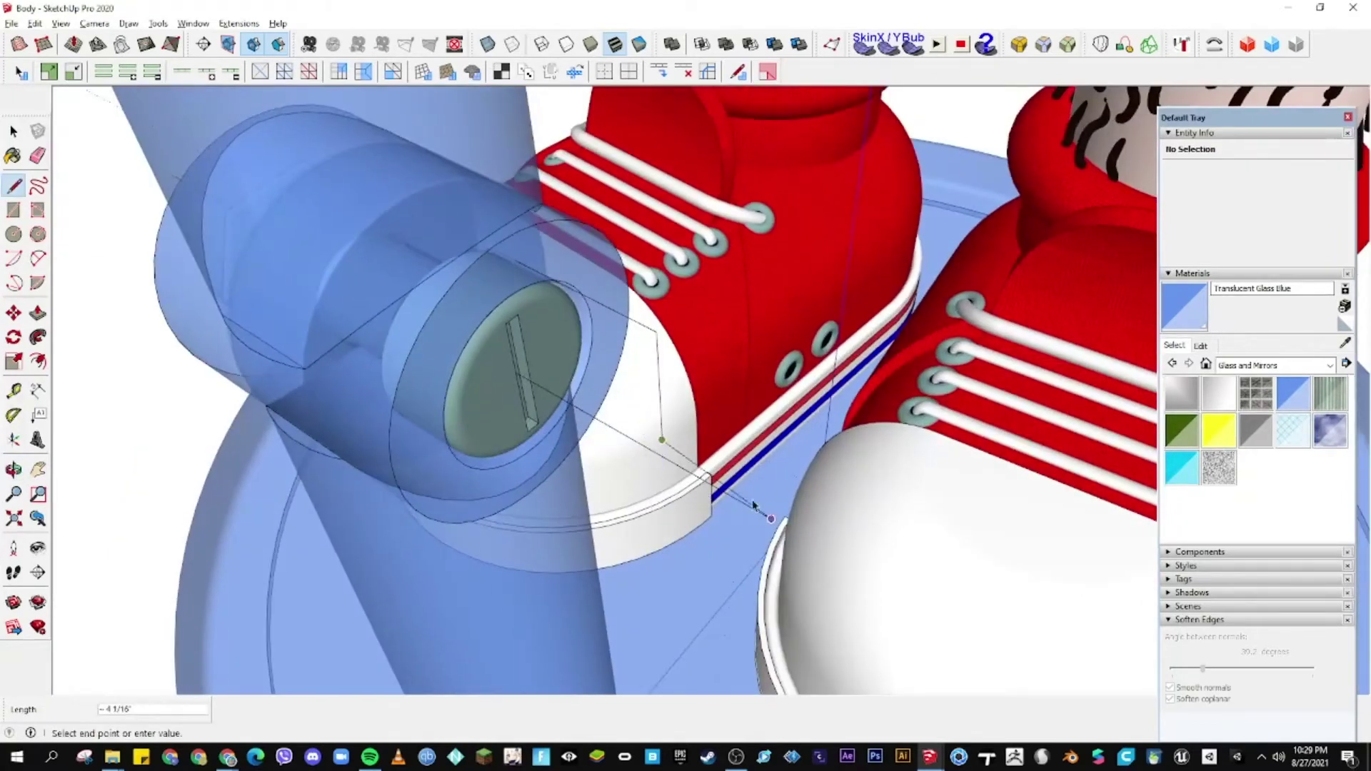
- Finish moving the bolt edges, then select and move another bolt edge
{"action": "key", "text": "Escape"}
{"action": "key", "text": "space"}
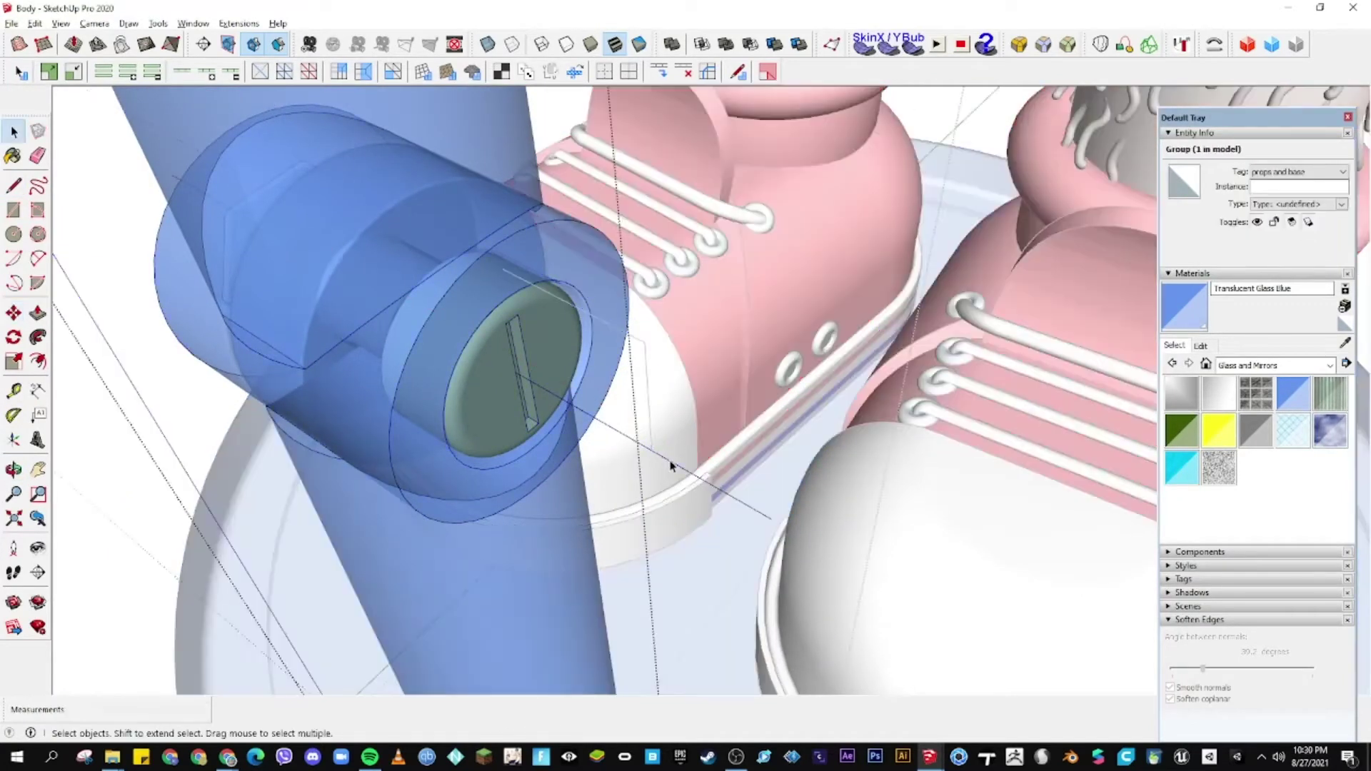
{"action": "left_click", "coordinate": [669, 464]}
{"action": "key", "text": "m"}
{"action": "mouse_move", "coordinate": [652, 328]}
{"action": "middle_mouse_down"}
{"action": "mouse_move", "coordinate": [475, 266]}
{"action": "mouse_move", "coordinate": [566, 200]}
{"action": "mouse_move", "coordinate": [733, 327]}
{"action": "middle_mouse_up"}
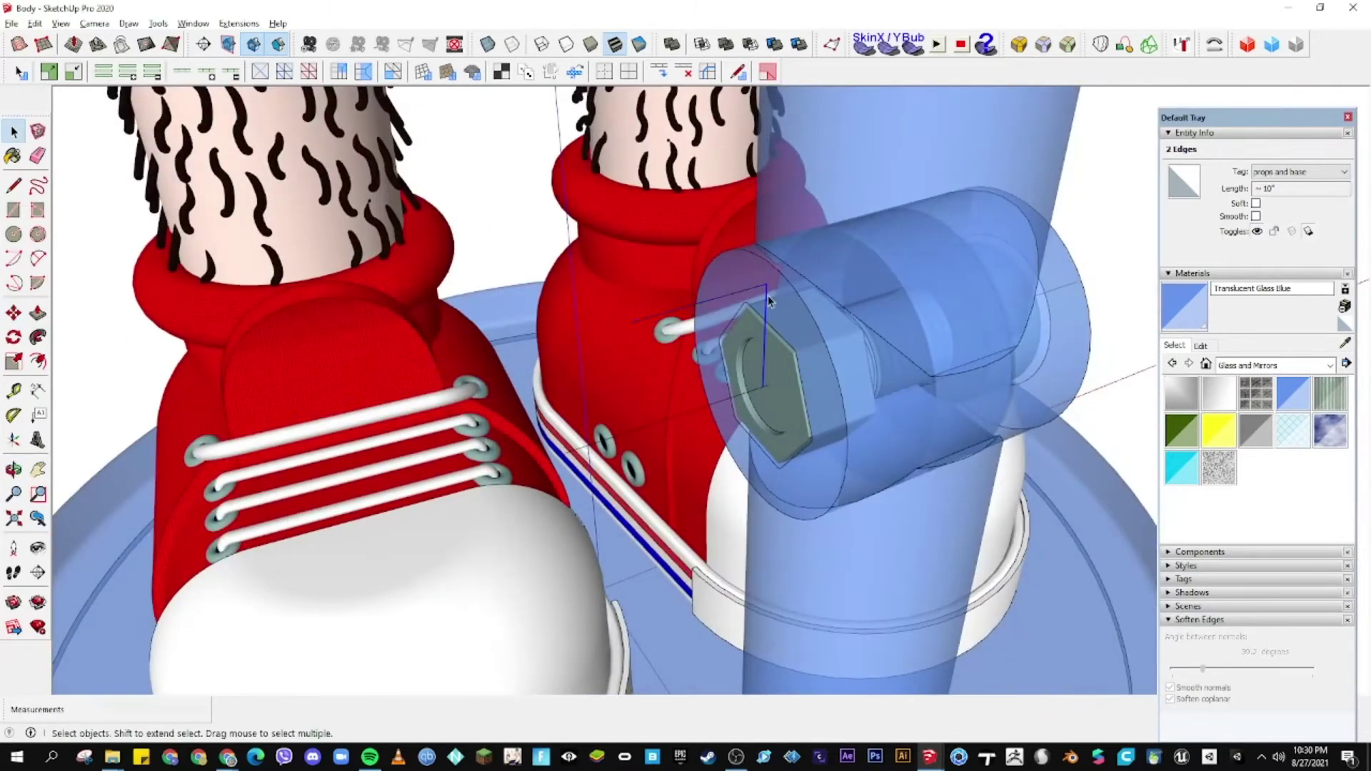
{"action": "middle_click_drag", "start_coordinate": [651, 429], "coordinate": [804, 349]}
{"action": "key", "text": "space"}
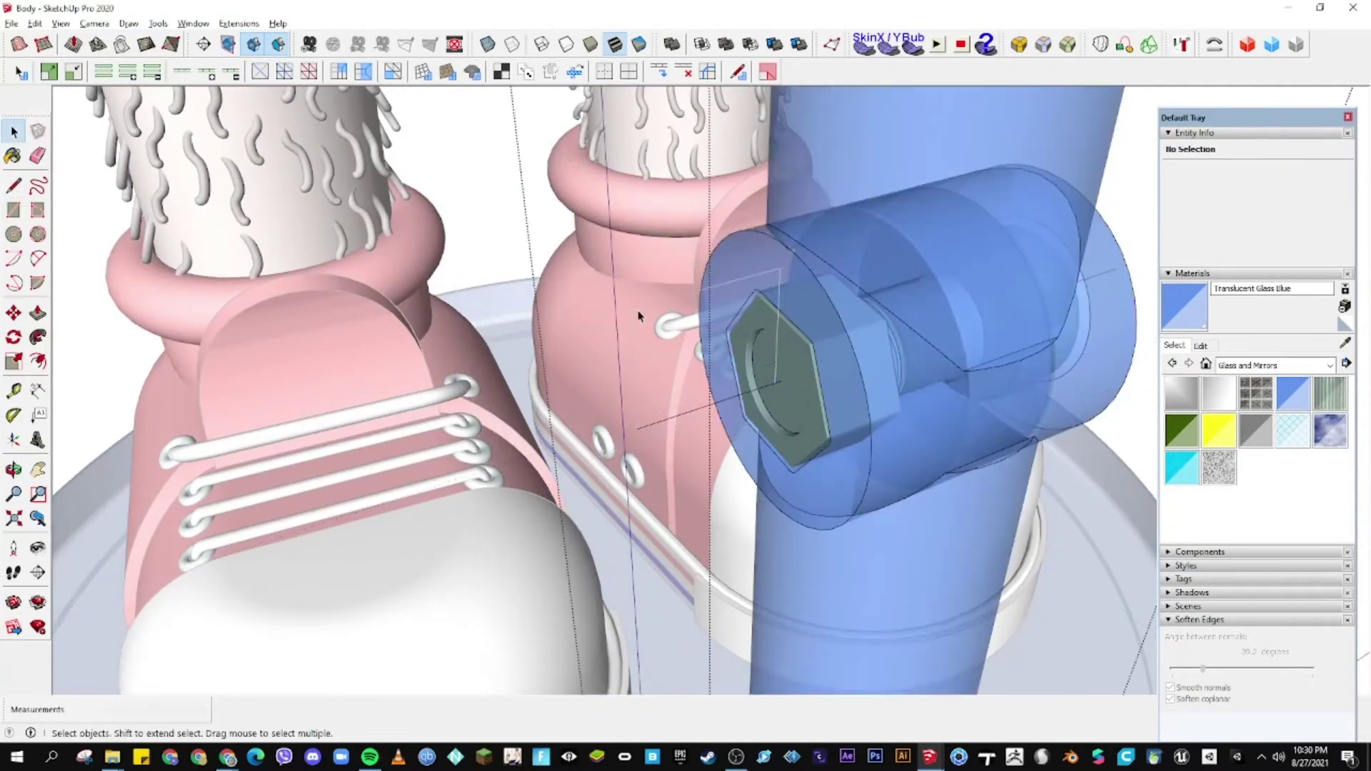
{"action": "middle_click_drag", "start_coordinate": [728, 404], "coordinate": [500, 429]}
- Draw a new line at the joint and place the copied edges along the post
{"action": "key", "text": "l"}
{"action": "left_click", "coordinate": [460, 443]}
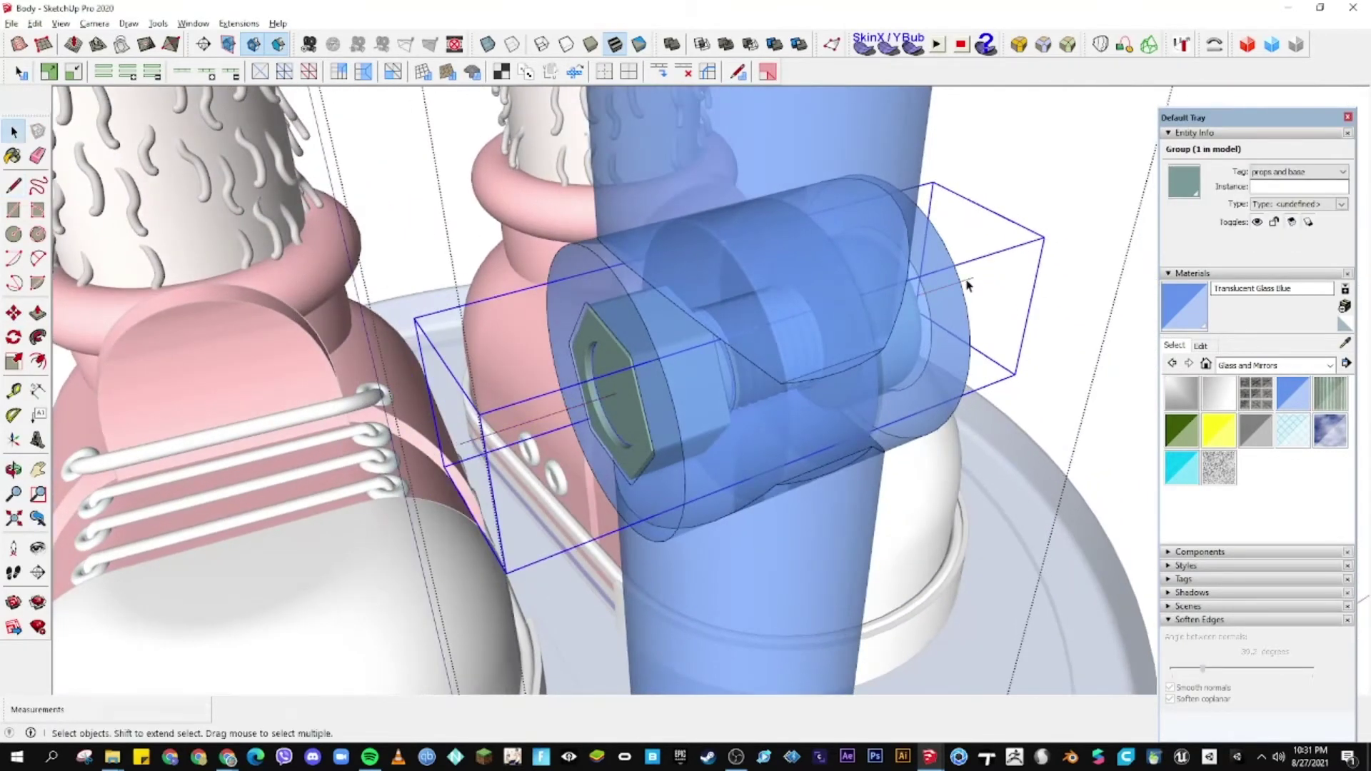
{"action": "key", "text": "m"}
{"action": "middle_click_drag", "start_coordinate": [966, 284], "coordinate": [686, 153]}
{"action": "scroll", "coordinate": [686, 153], "scroll_direction": "down", "scroll_amount": 10}
{"action": "scroll", "coordinate": [789, 297], "scroll_direction": "up", "scroll_amount": 8}
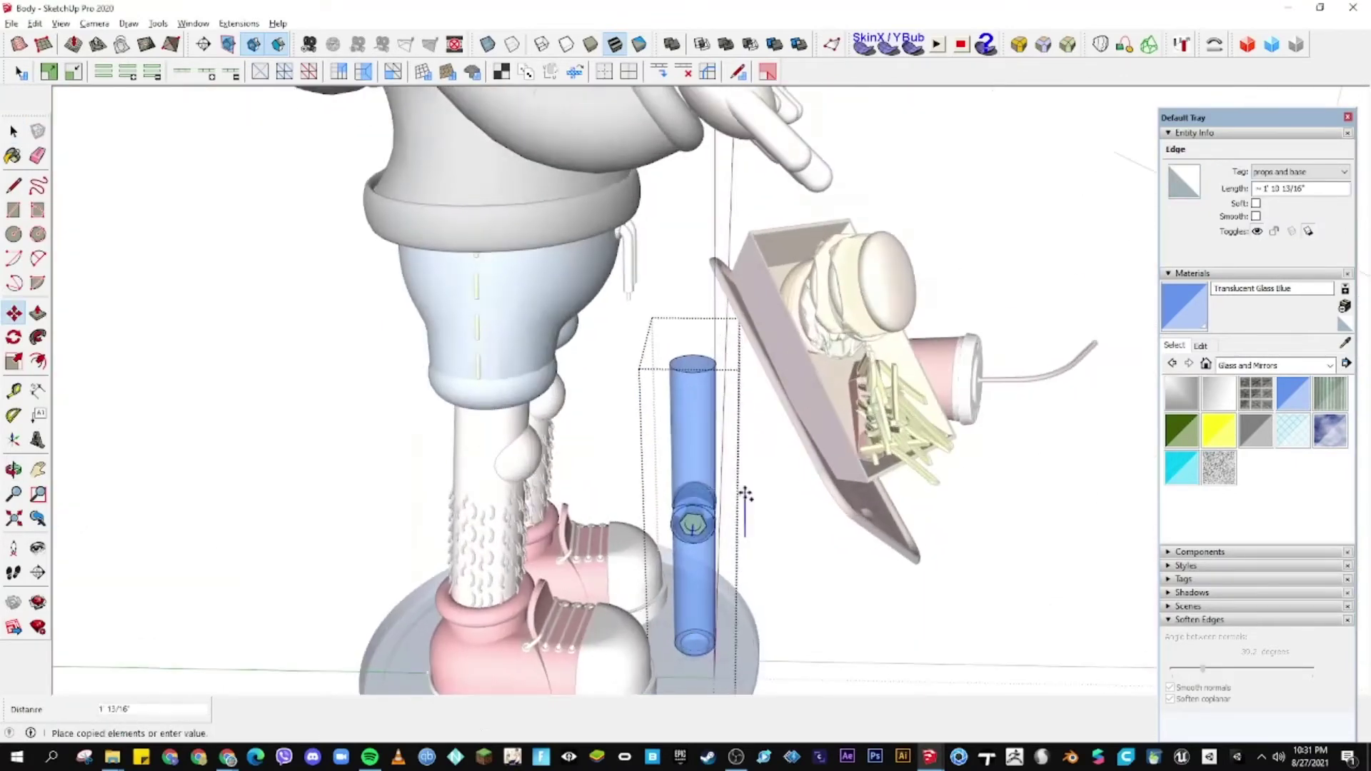
{"action": "key", "text": "l"}
{"action": "left_click", "coordinate": [750, 540]}
{"action": "scroll", "coordinate": [759, 414], "scroll_direction": "down", "scroll_amount": 3}
{"action": "key", "text": "space"}
{"action": "key", "text": "m"}
{"action": "scroll", "coordinate": [774, 373], "scroll_direction": "up", "scroll_amount": 3}
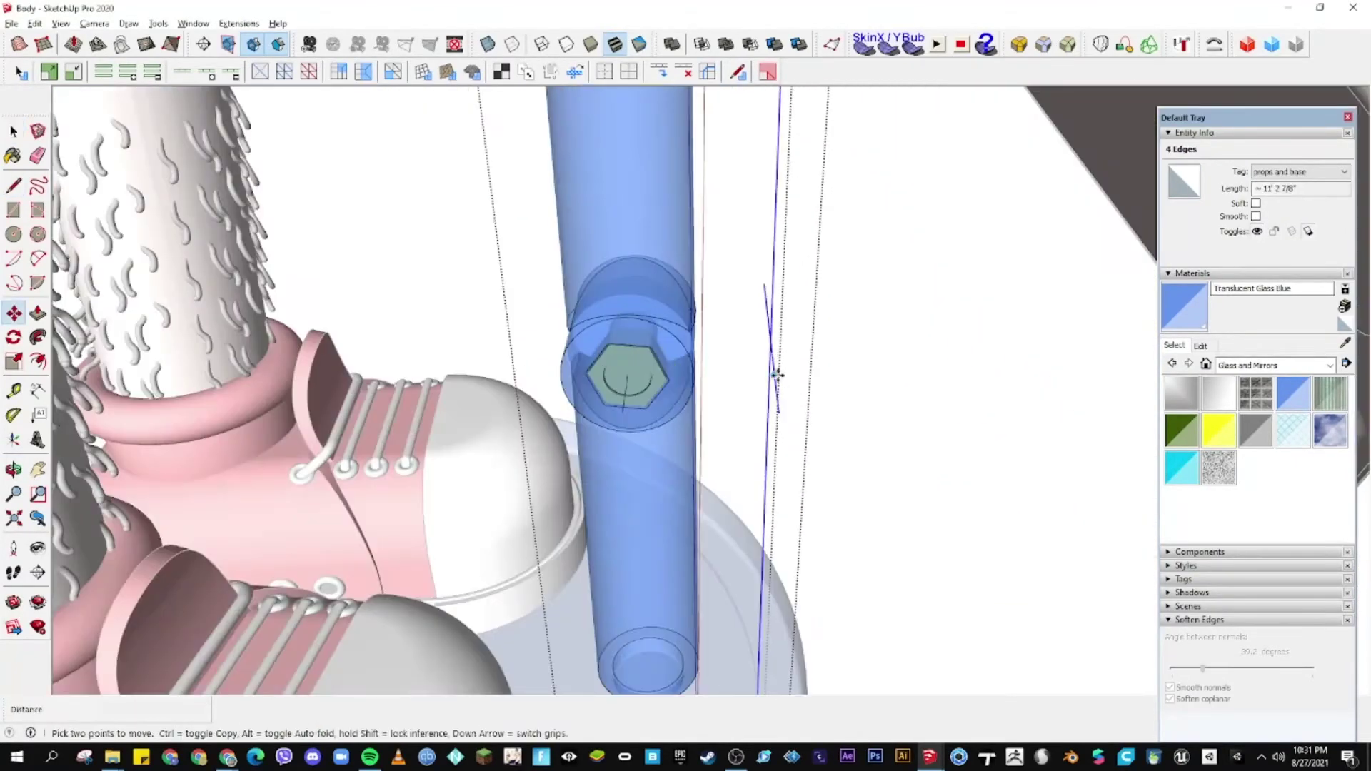
{"action": "key", "text": "space"}
{"action": "scroll", "coordinate": [662, 325], "scroll_direction": "down", "scroll_amount": 3}
- Select the base-and-post group and open the post group for editing
{"action": "key", "text": "l"}
{"action": "middle_click_drag", "start_coordinate": [643, 321], "coordinate": [641, 418]}
{"action": "key", "text": "space"}
{"action": "key", "text": "l"}
{"action": "scroll", "coordinate": [642, 322], "scroll_direction": "up", "scroll_amount": 3}
{"action": "key", "text": "space"}
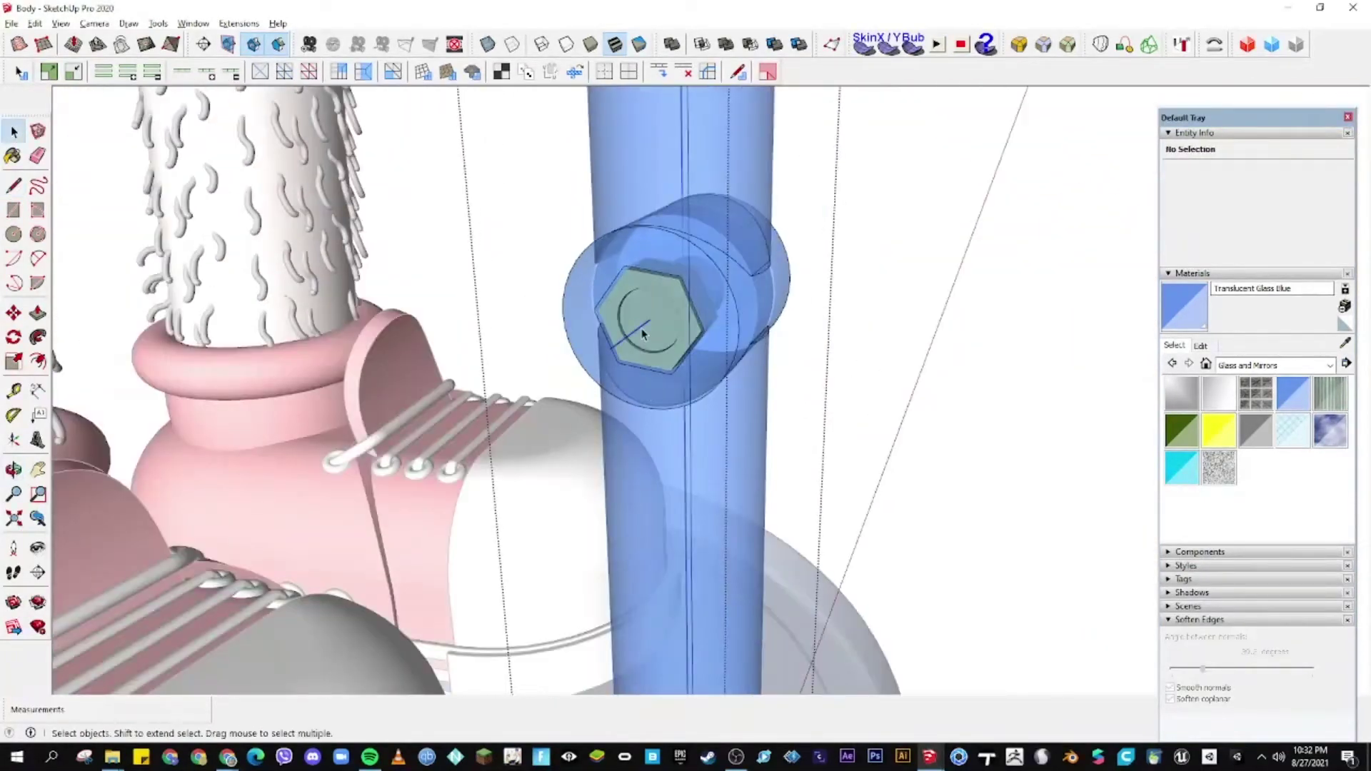
{"action": "scroll", "coordinate": [641, 329], "scroll_direction": "down", "scroll_amount": 3}
{"action": "left_click", "coordinate": [641, 330]}
{"action": "scroll", "coordinate": [641, 330], "scroll_direction": "up", "scroll_amount": 3}
{"action": "double_click", "coordinate": [657, 367]}
{"action": "mouse_move", "coordinate": [658, 367]}
{"action": "middle_mouse_down"}
{"action": "mouse_move", "coordinate": [675, 365]}
{"action": "mouse_move", "coordinate": [668, 340]}
{"action": "middle_mouse_up"}
- Rotate the upper post about the bolt so it tilts toward the food tray
{"action": "key", "text": "q"}
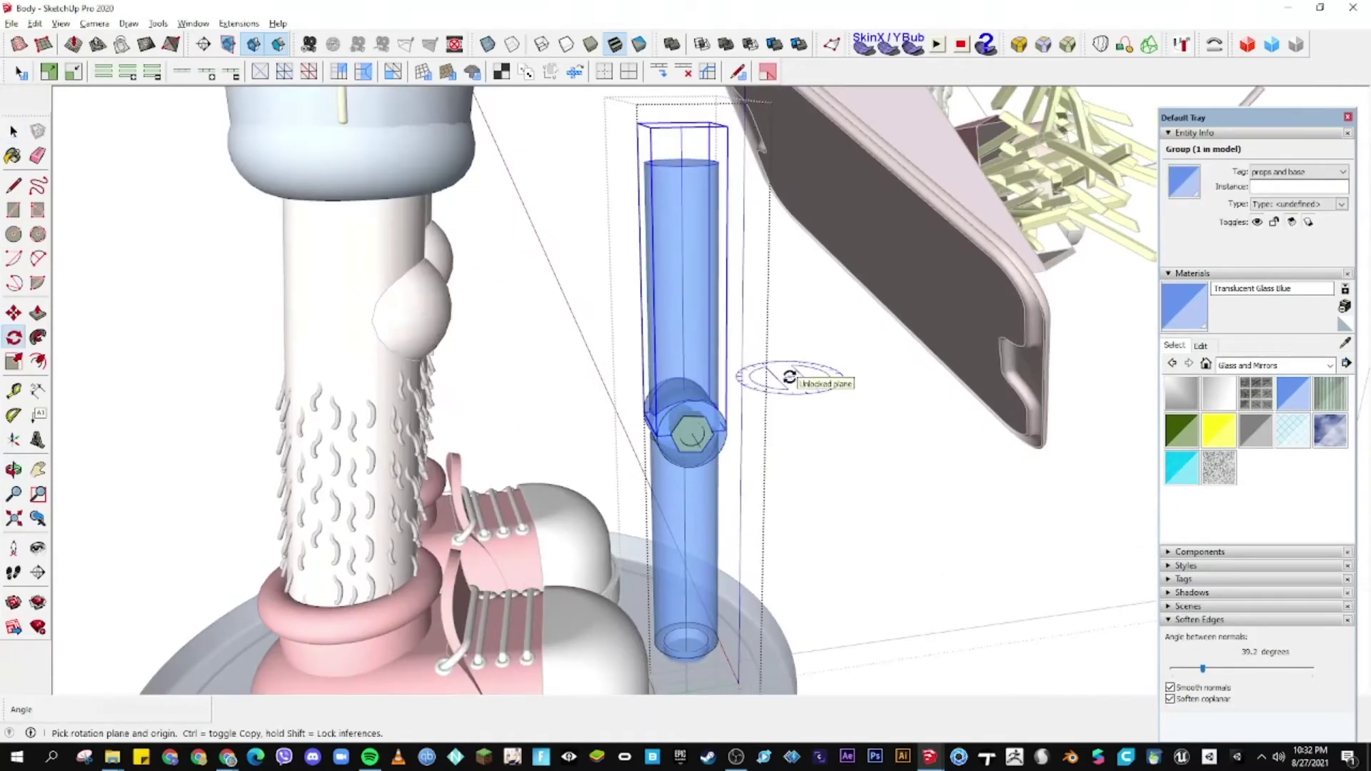
{"action": "left_click", "coordinate": [693, 434]}
{"action": "scroll", "coordinate": [692, 434], "scroll_direction": "up", "scroll_amount": 3}
{"action": "scroll", "coordinate": [646, 475], "scroll_direction": "down", "scroll_amount": 3}
{"action": "left_click", "coordinate": [705, 224]}
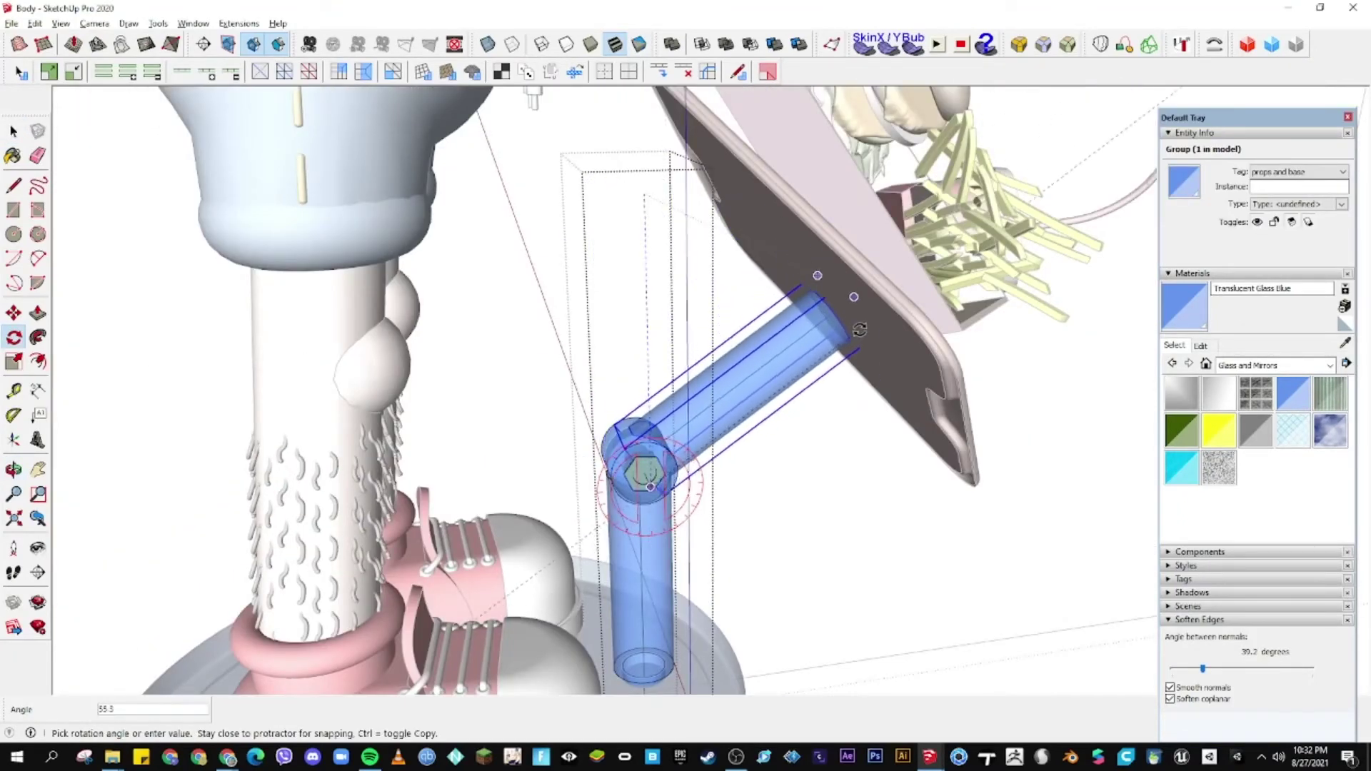
{"action": "left_click", "coordinate": [859, 330]}
{"action": "mouse_move", "coordinate": [860, 329]}
{"action": "middle_mouse_down"}
{"action": "mouse_move", "coordinate": [660, 572]}
{"action": "mouse_move", "coordinate": [714, 500]}
{"action": "middle_mouse_up"}
- Select the joint group on the post
{"action": "left_click", "coordinate": [756, 468]}
{"action": "scroll", "coordinate": [756, 468], "scroll_direction": "down", "scroll_amount": 5}
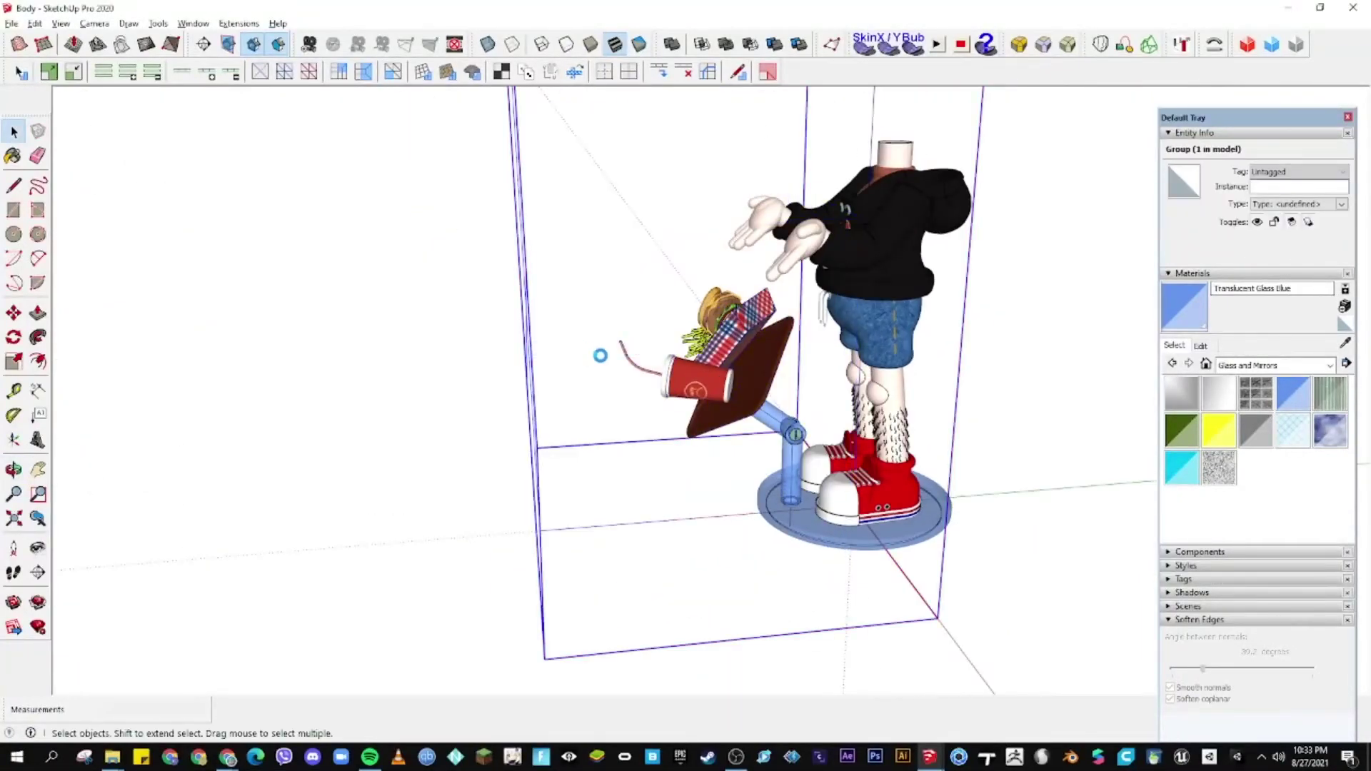
{"action": "scroll", "coordinate": [1010, 658], "scroll_direction": "down", "scroll_amount": 3}
{"action": "scroll", "coordinate": [827, 444], "scroll_direction": "up", "scroll_amount": 6}
{"action": "scroll", "coordinate": [826, 445], "scroll_direction": "up", "scroll_amount": 3}
{"action": "scroll", "coordinate": [565, 520], "scroll_direction": "up", "scroll_amount": 2}
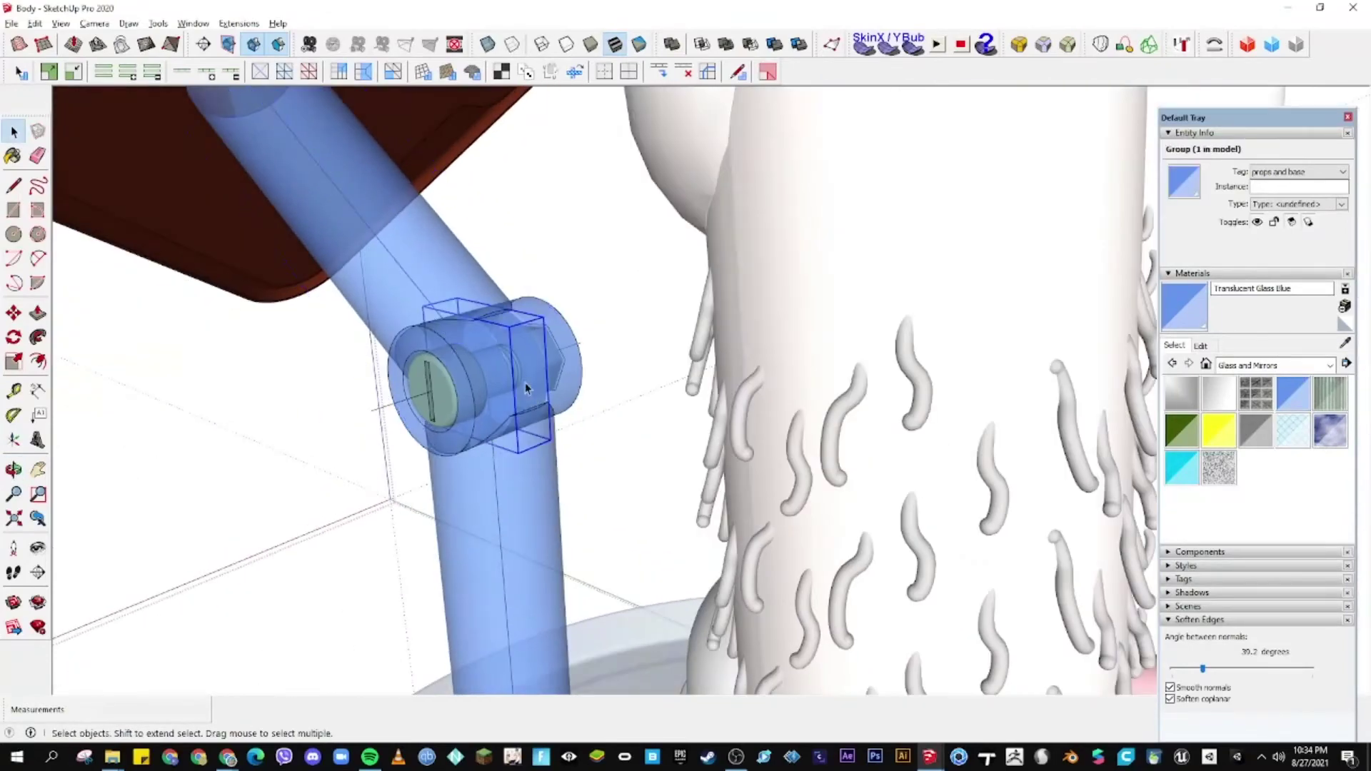
{"action": "scroll", "coordinate": [525, 383], "scroll_direction": "down", "scroll_amount": 3}
{"action": "left_click", "coordinate": [714, 453]}
{"action": "scroll", "coordinate": [697, 397], "scroll_direction": "up", "scroll_amount": 1}
{"action": "left_click", "coordinate": [787, 441]}
- Rotate the joint group about the post joint, then clear the selection
{"action": "key", "text": "q"}
{"action": "scroll", "coordinate": [812, 414], "scroll_direction": "up", "scroll_amount": 3}
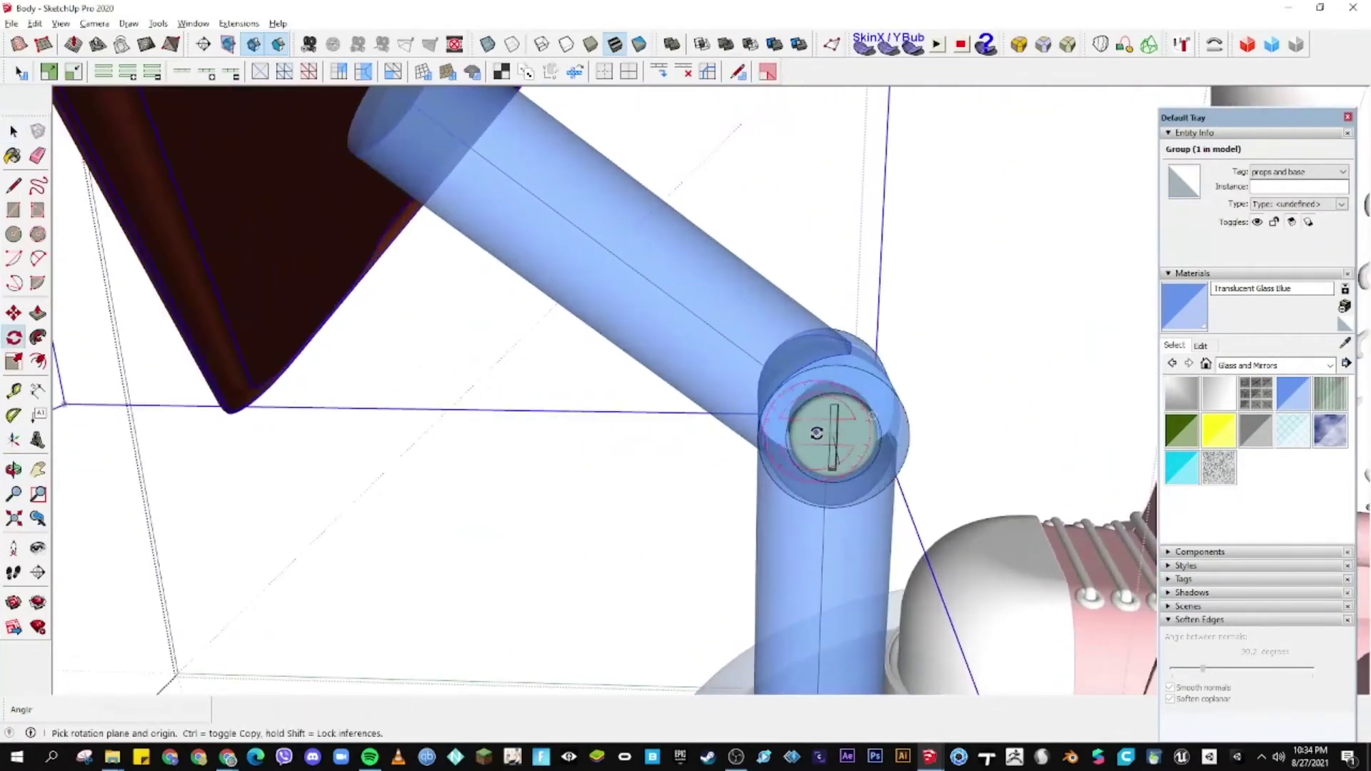
{"action": "scroll", "coordinate": [491, 514], "scroll_direction": "up", "scroll_amount": 2}
{"action": "left_click", "coordinate": [491, 514]}
{"action": "scroll", "coordinate": [492, 514], "scroll_direction": "down", "scroll_amount": 6}
{"action": "scroll", "coordinate": [587, 559], "scroll_direction": "down", "scroll_amount": 1}
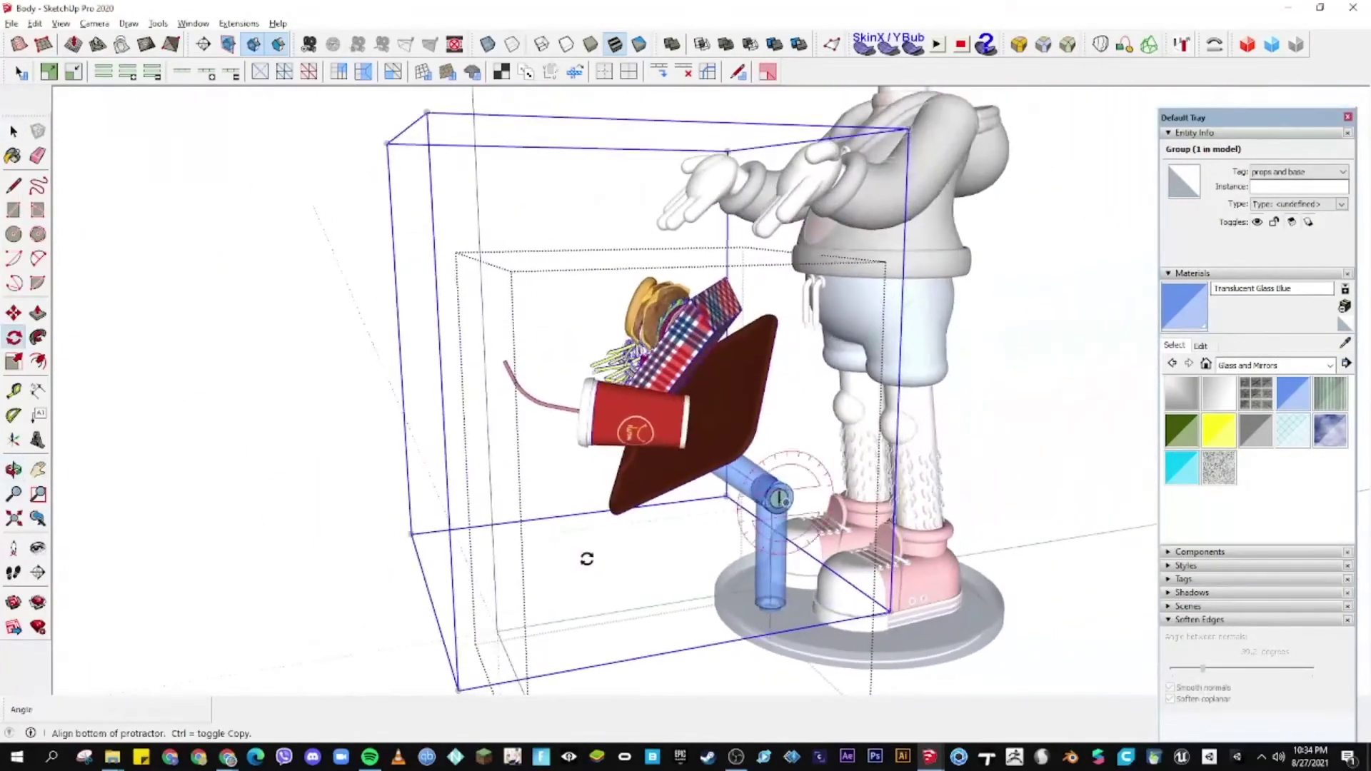
{"action": "middle_click_drag", "start_coordinate": [468, 555], "coordinate": [628, 529]}
{"action": "key", "text": "space"}
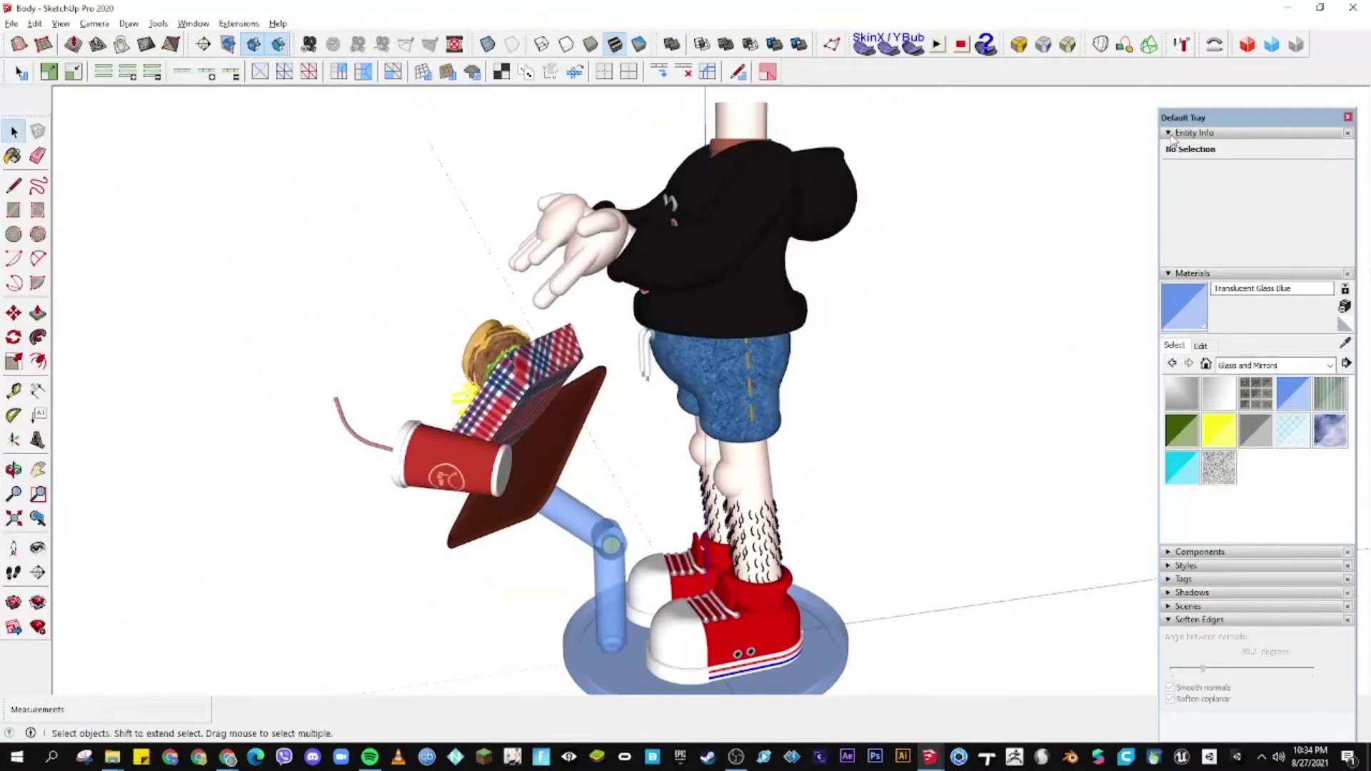
{"action": "left_click", "coordinate": [1184, 579]}
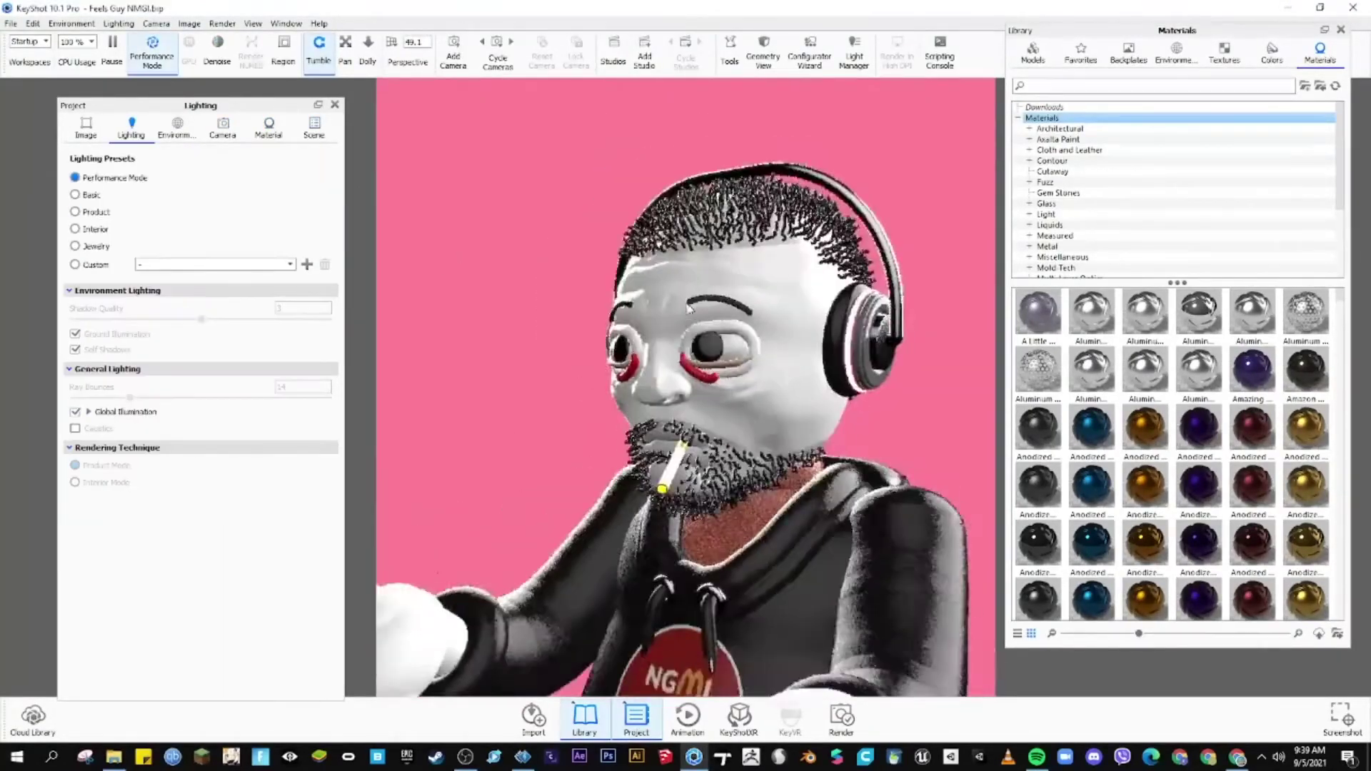
- Hide the old bearded head, show FEELS GUY revised, and inspect its colour parts
{"action": "left_click", "coordinate": [124, 246]}
{"action": "left_click", "coordinate": [110, 261]}
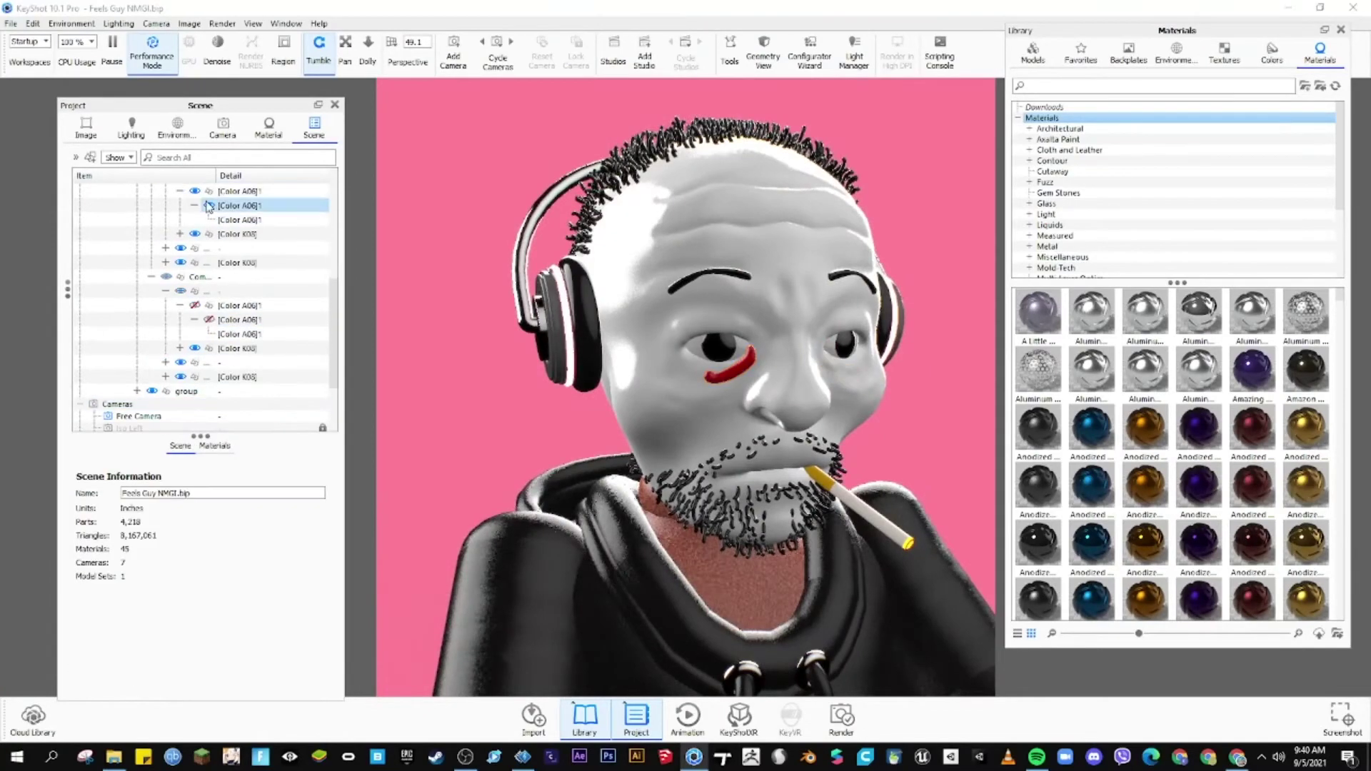
{"action": "left_click", "coordinate": [242, 321]}
{"action": "left_click_drag", "start_coordinate": [426, 407], "coordinate": [500, 371]}
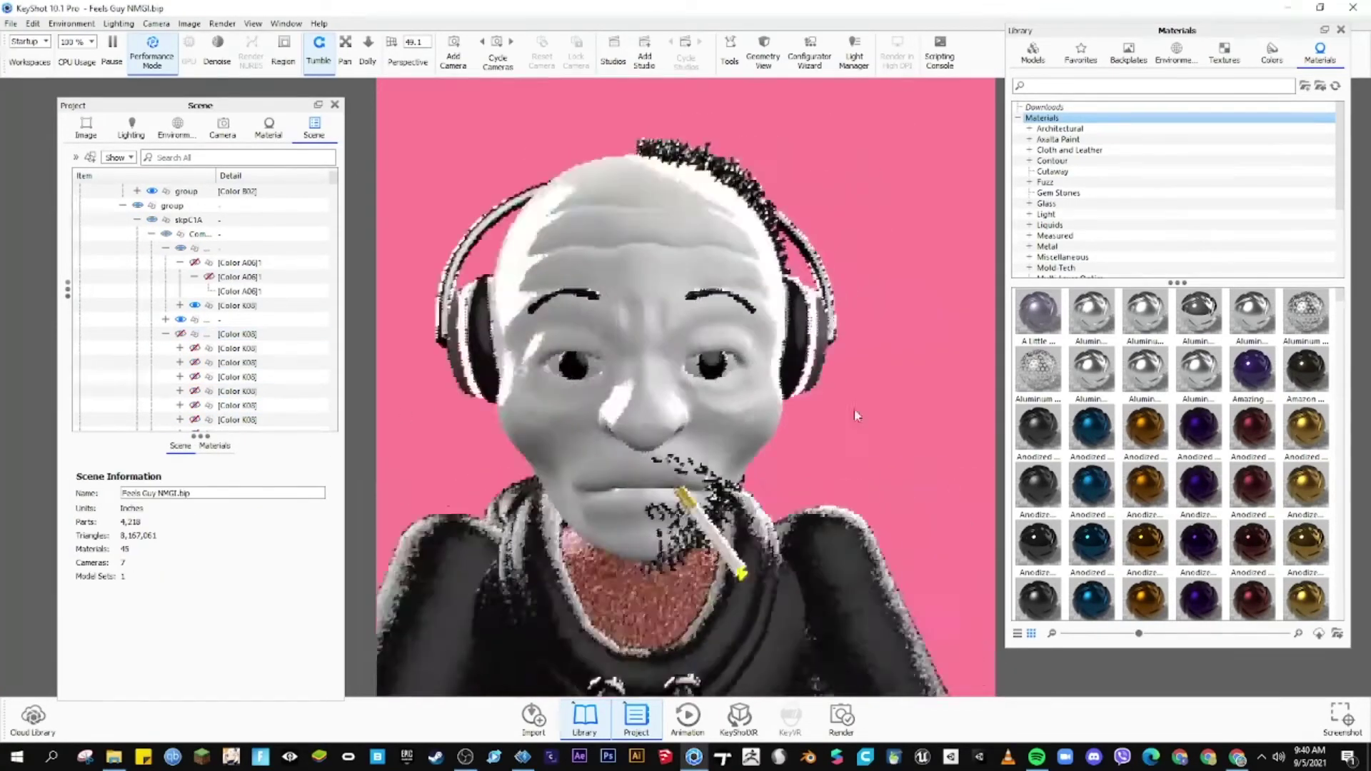
{"action": "left_click", "coordinate": [269, 128]}
{"action": "left_click", "coordinate": [224, 129]}
{"action": "left_click", "coordinate": [314, 128]}
{"action": "left_click", "coordinate": [240, 290]}
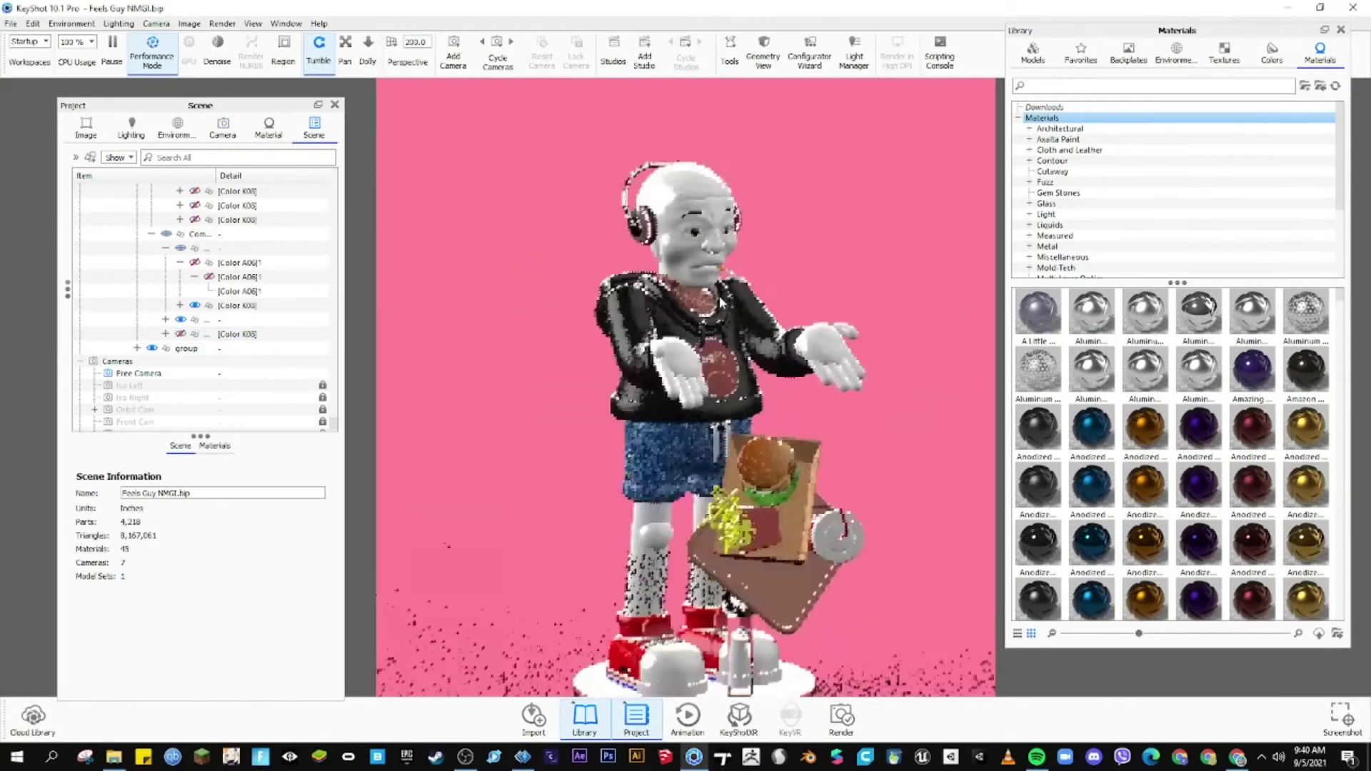
{"action": "left_click", "coordinate": [100, 339]}
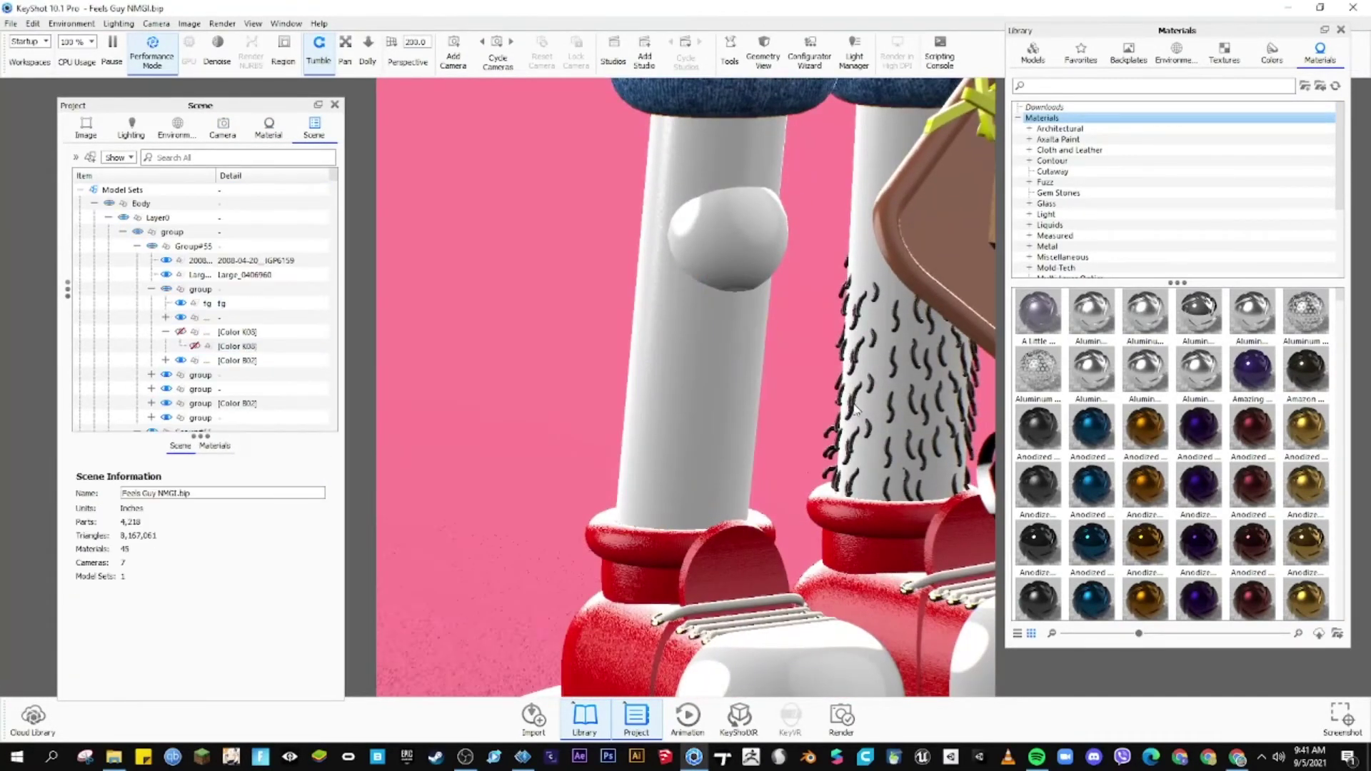
- Switch the camera to Orbit Cam, bringing up the Orbit 1 animation timeline
{"action": "left_click", "coordinate": [224, 128]}
{"action": "left_click", "coordinate": [130, 178]}
{"action": "left_click", "coordinate": [145, 214]}
{"action": "left_click", "coordinate": [133, 190]}
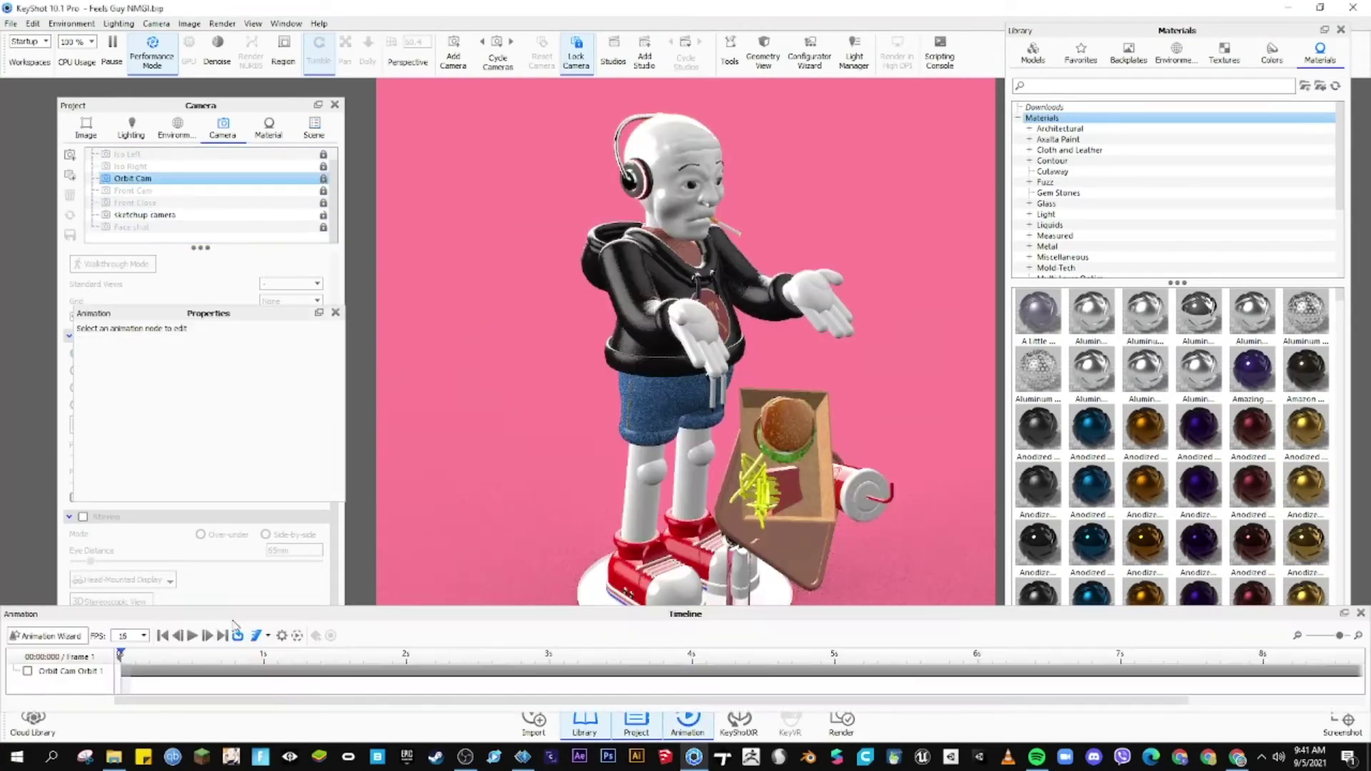
- Play the orbit camera animation and maximise the Geometry View preview
{"action": "left_click", "coordinate": [763, 54]}
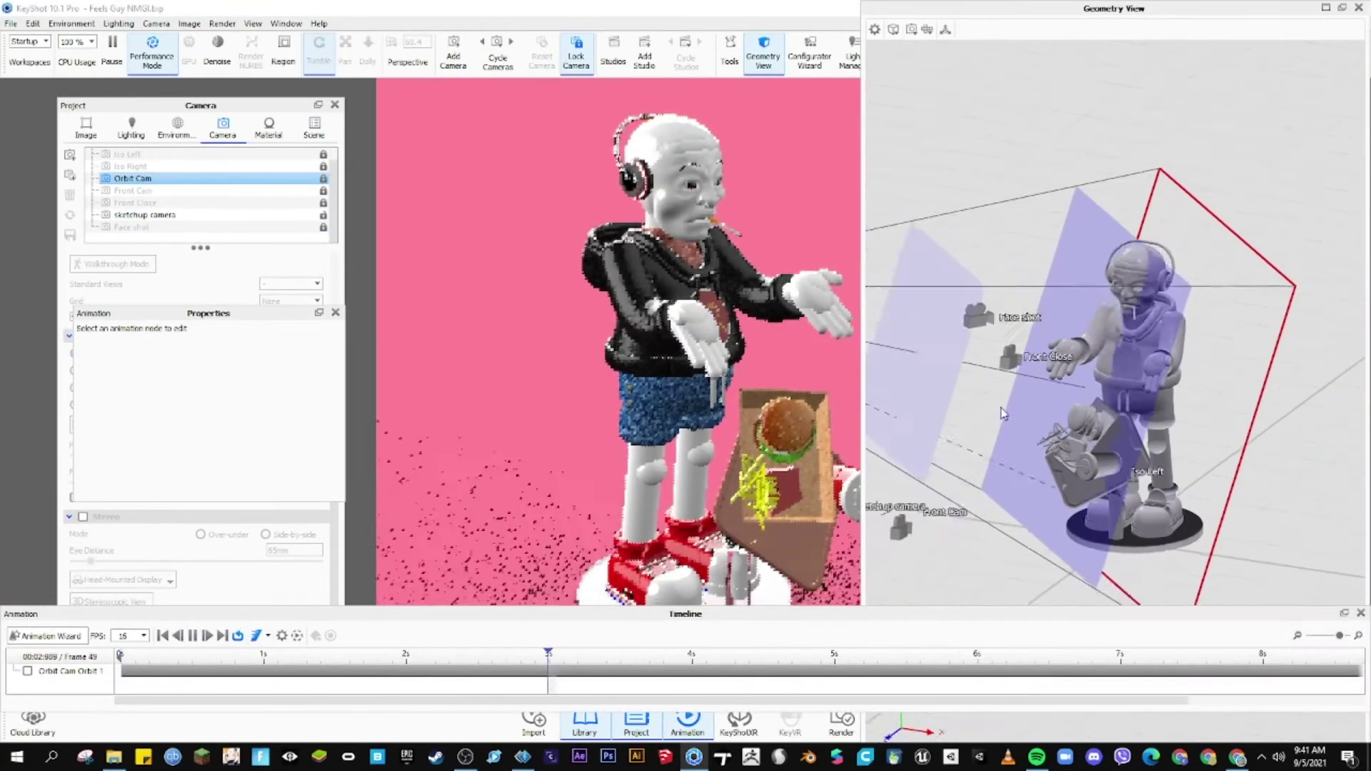
{"action": "left_click", "coordinate": [195, 636]}
{"action": "scroll", "coordinate": [939, 250], "scroll_direction": "up", "scroll_amount": 3}
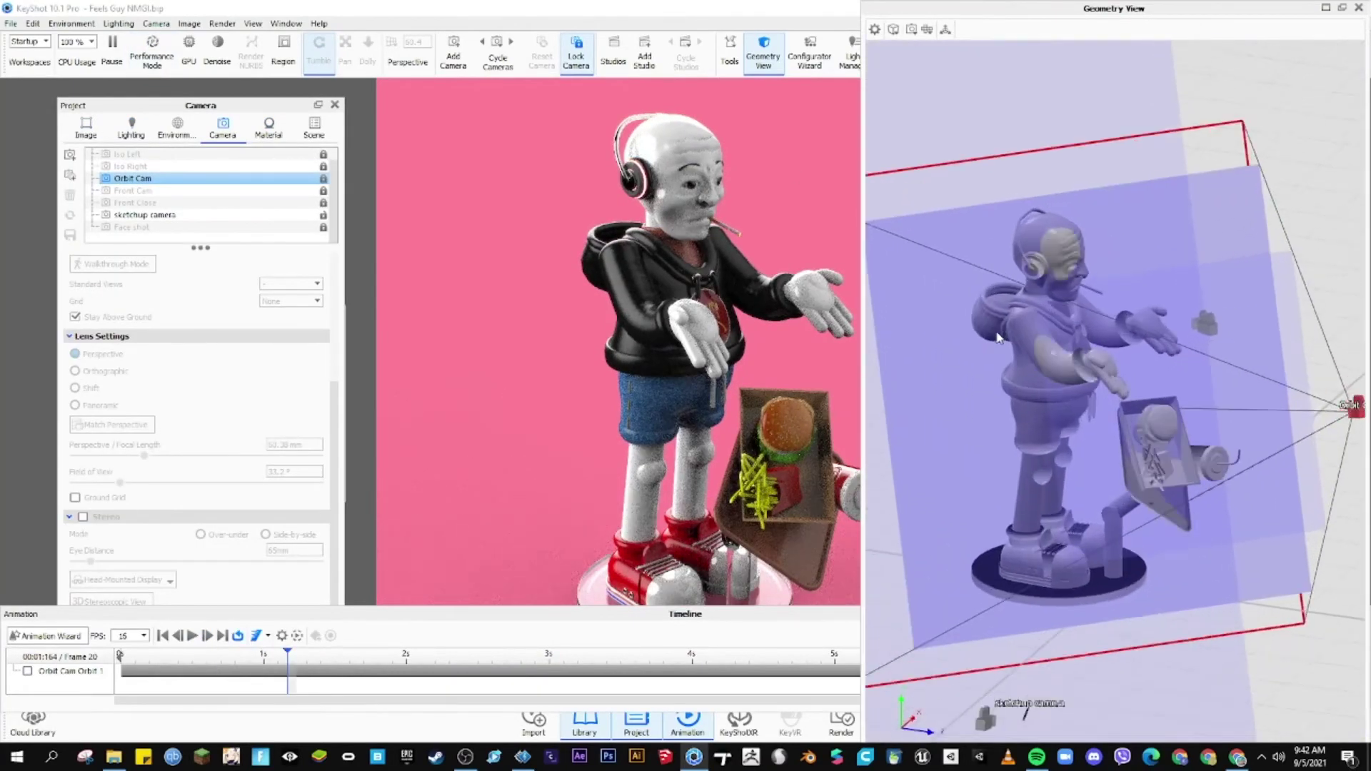
{"action": "double_click", "coordinate": [1114, 8]}
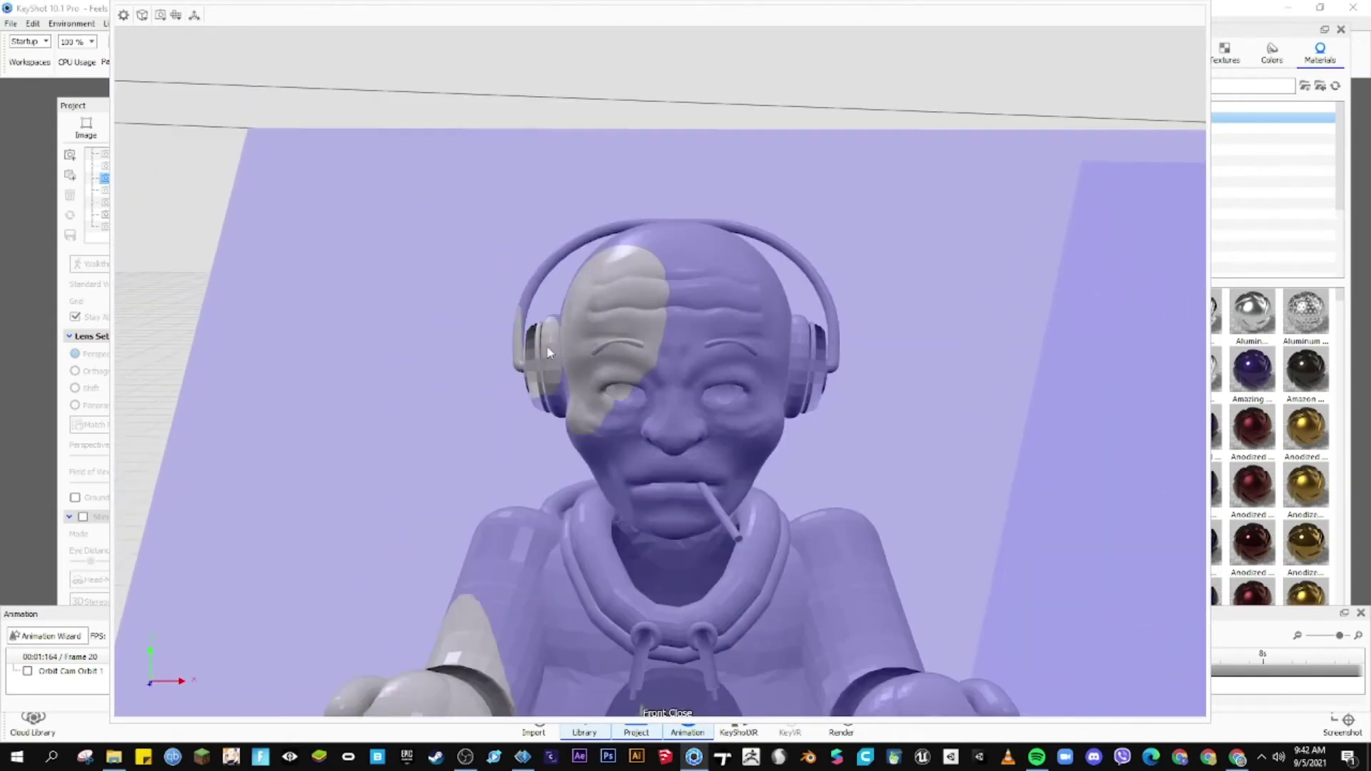
- Turn off Depth of Field and orbit closer to the head in Geometry View
{"action": "left_click", "coordinate": [93, 200]}
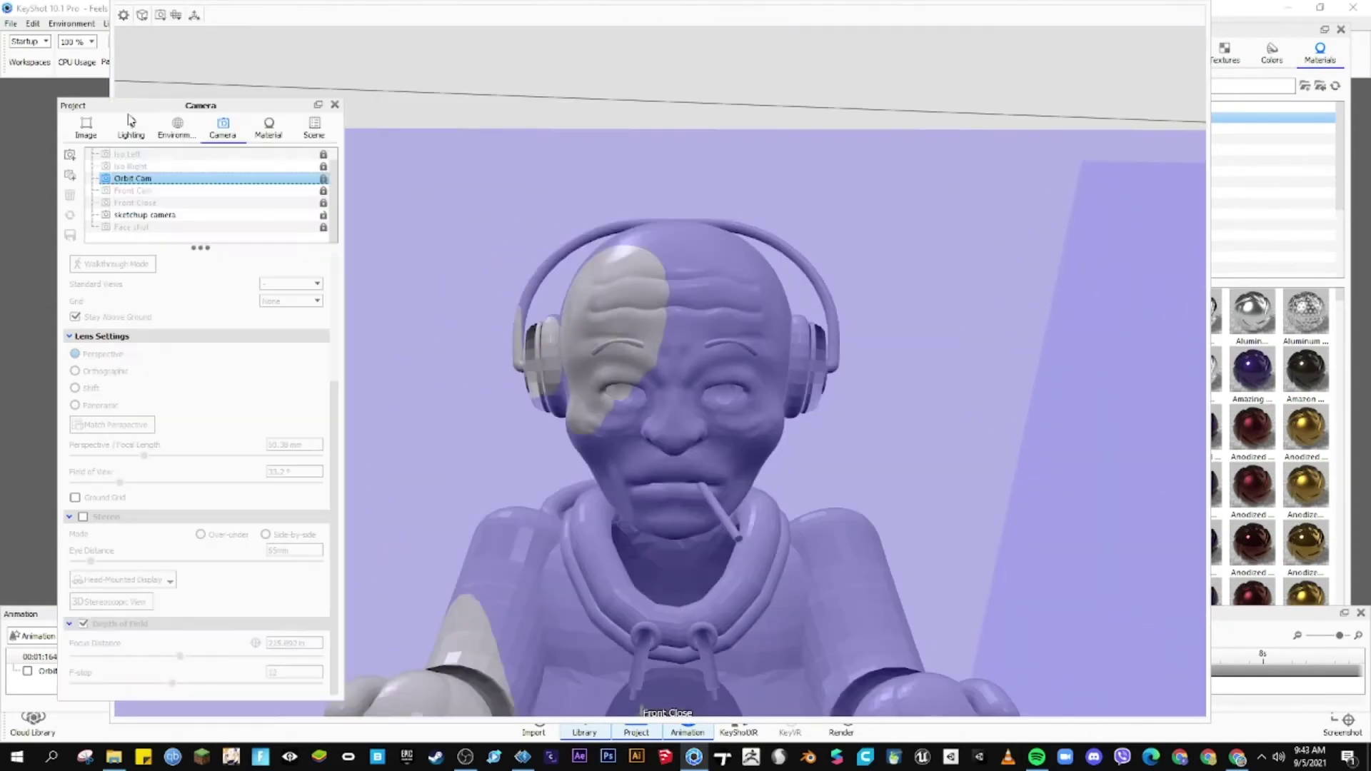
{"action": "left_click", "coordinate": [84, 688]}
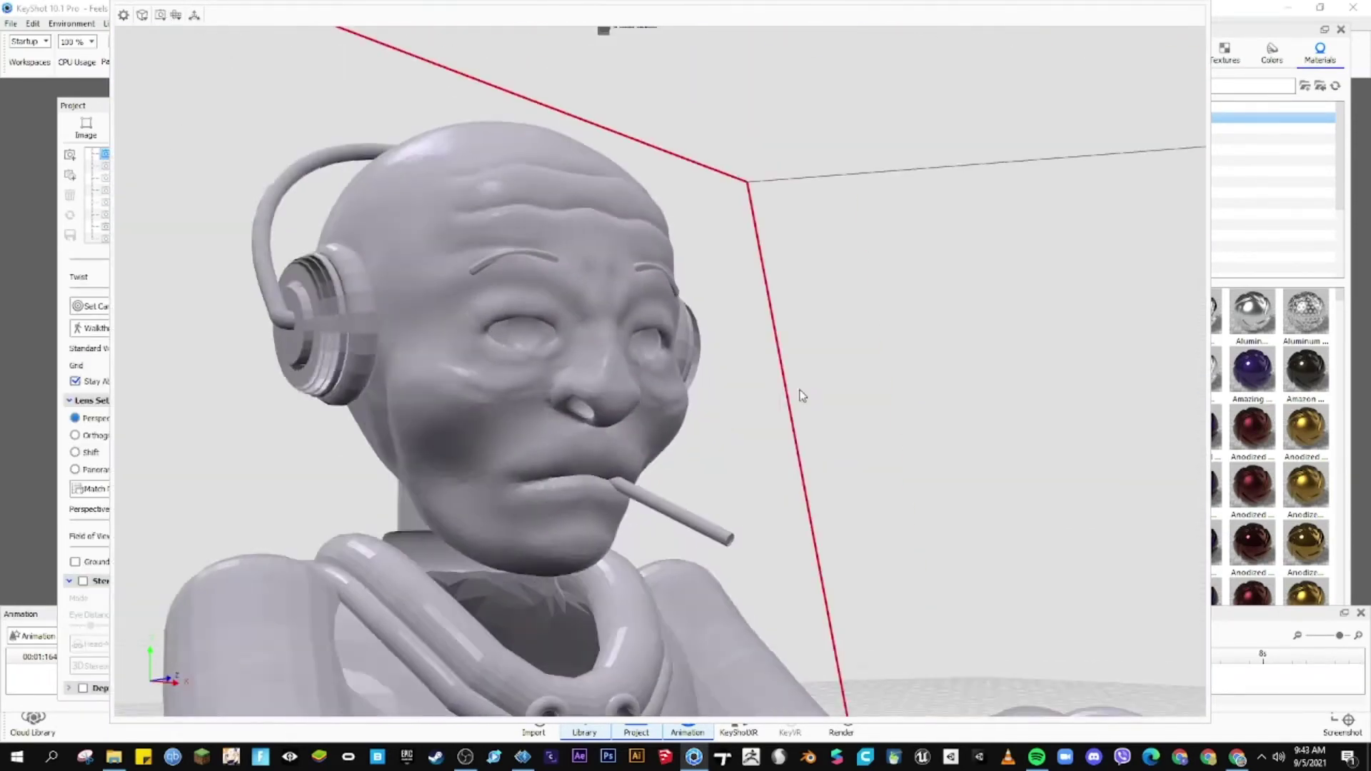
{"action": "left_click_drag", "start_coordinate": [802, 392], "coordinate": [590, 382]}
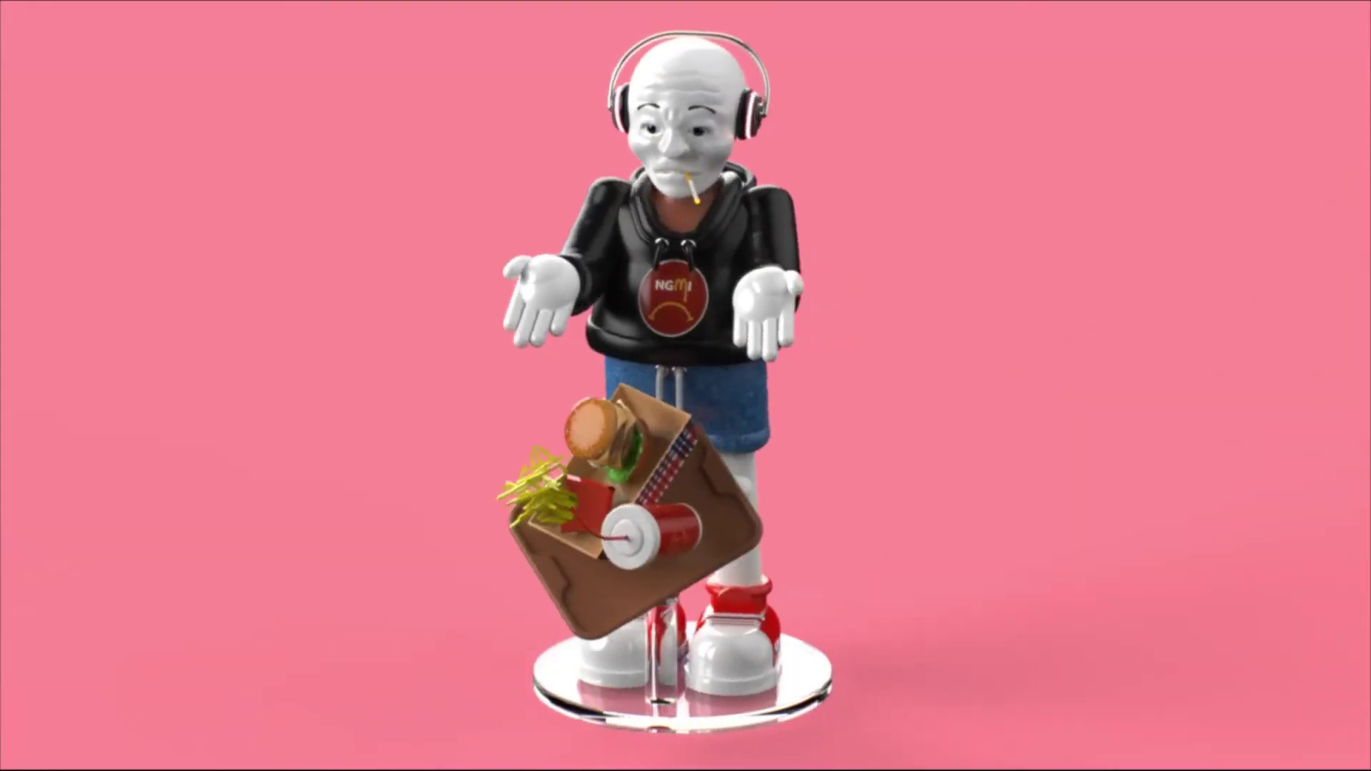